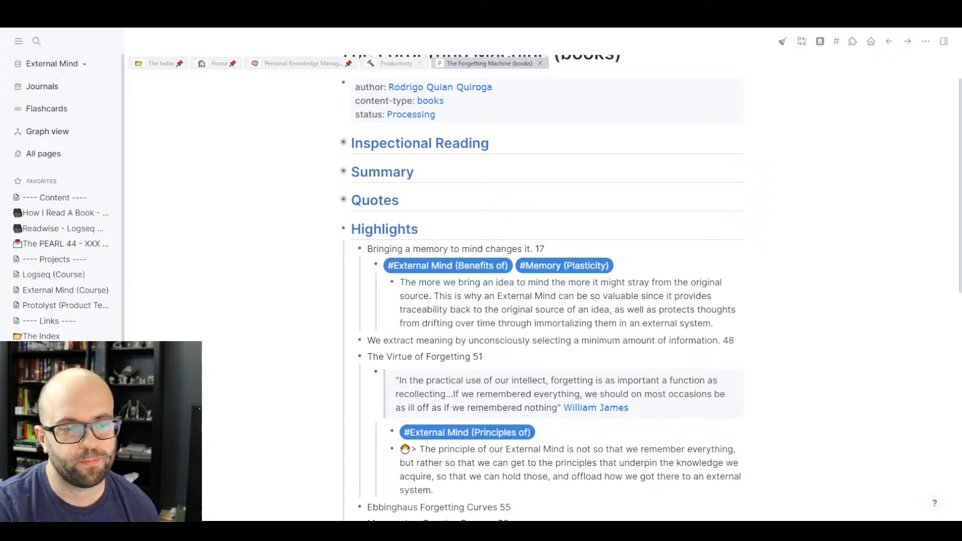
- Scroll The Forgetting Machine (books) page until the Highlights heading and page-17 memory highlight are at the top
scroll(546, 288, down, 1)
scroll(546, 288, down, 2)
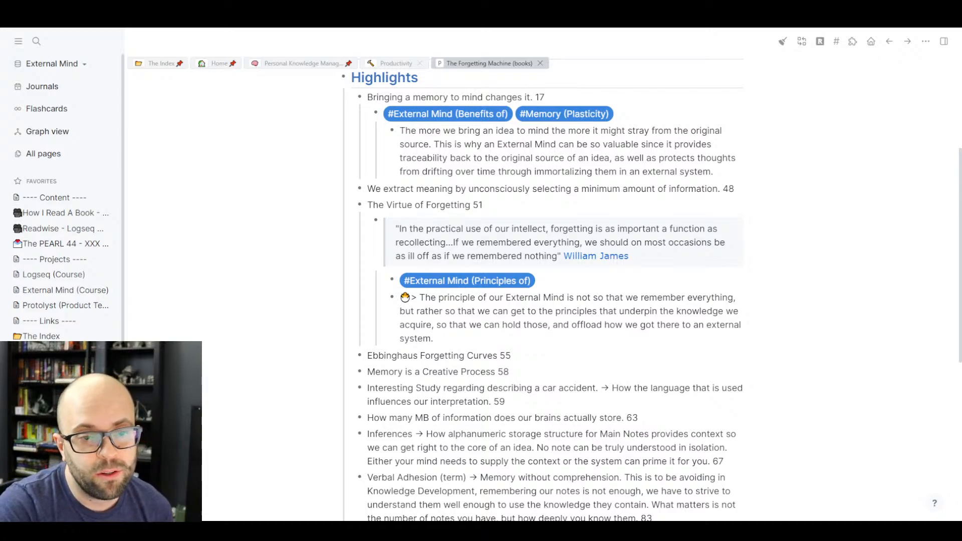
scroll(551, 289, down, 1)
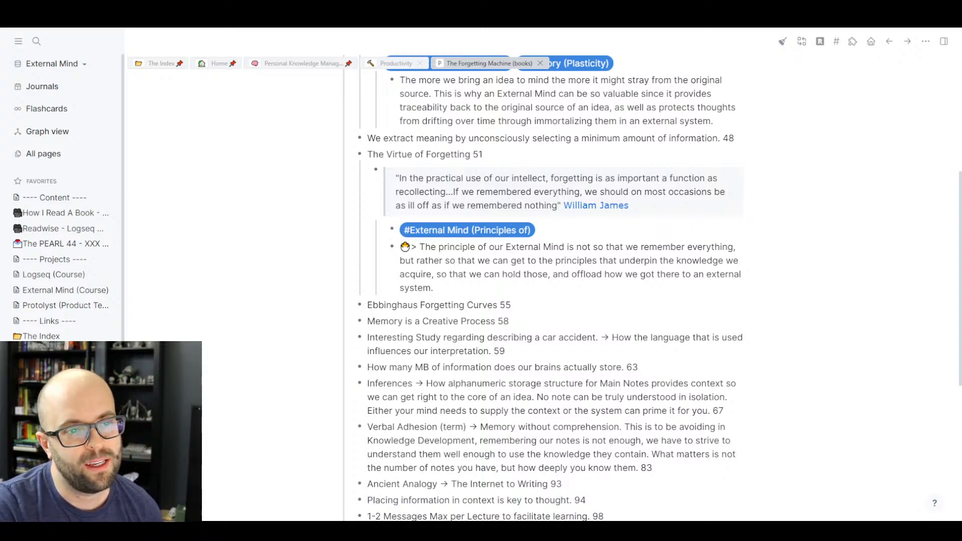
scroll(551, 288, up, 1)
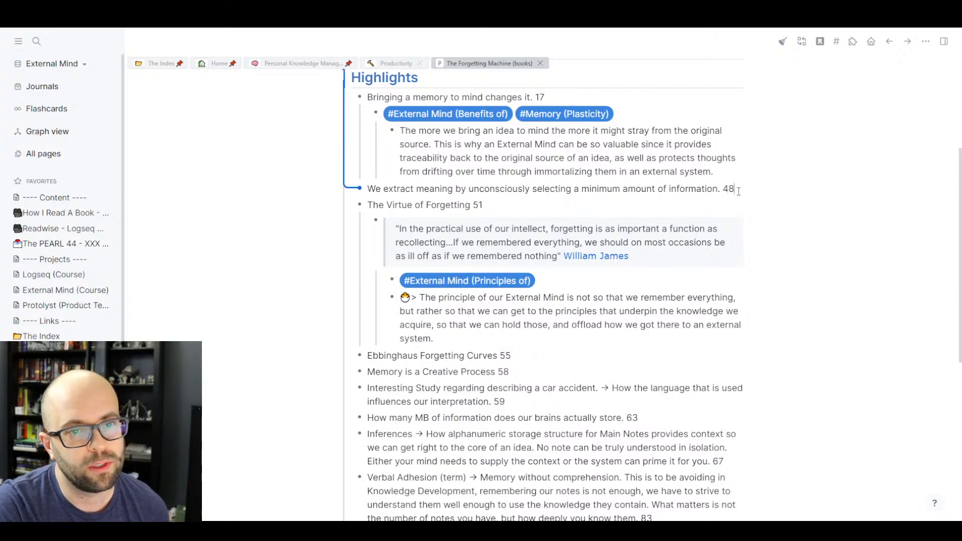
- Add a child block tagged #[[Eternal Mind (Purpose of)]] under the page-48 highlight
key(Return)
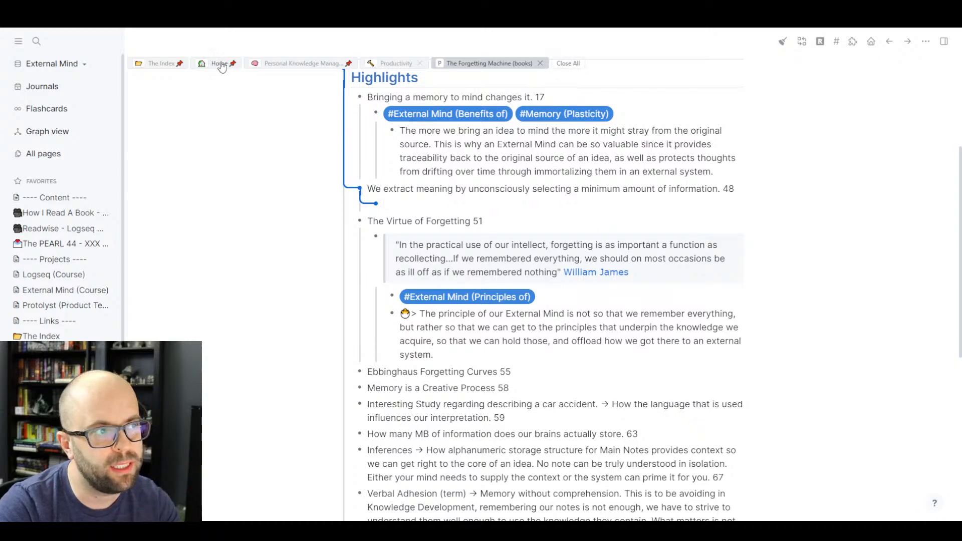
click(164, 68)
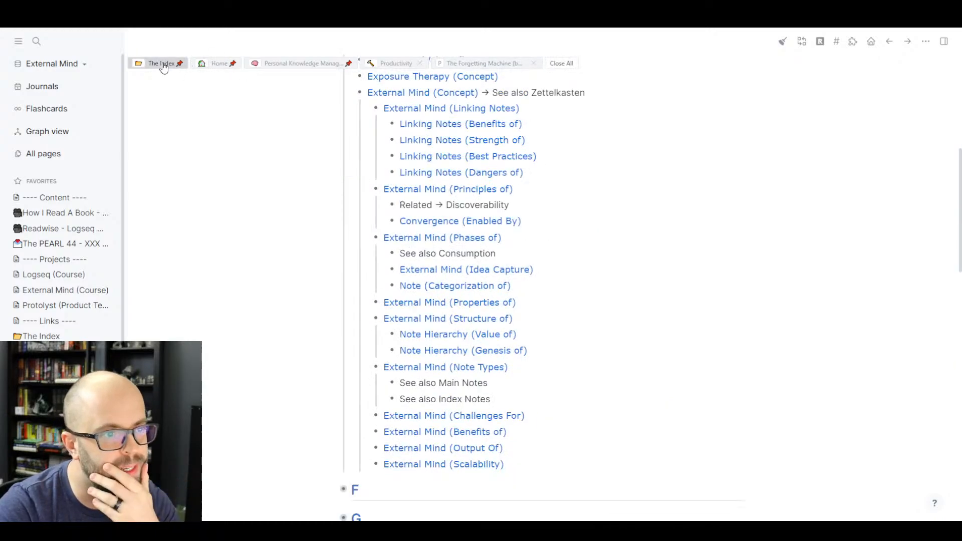
scroll(328, 199, up, 1)
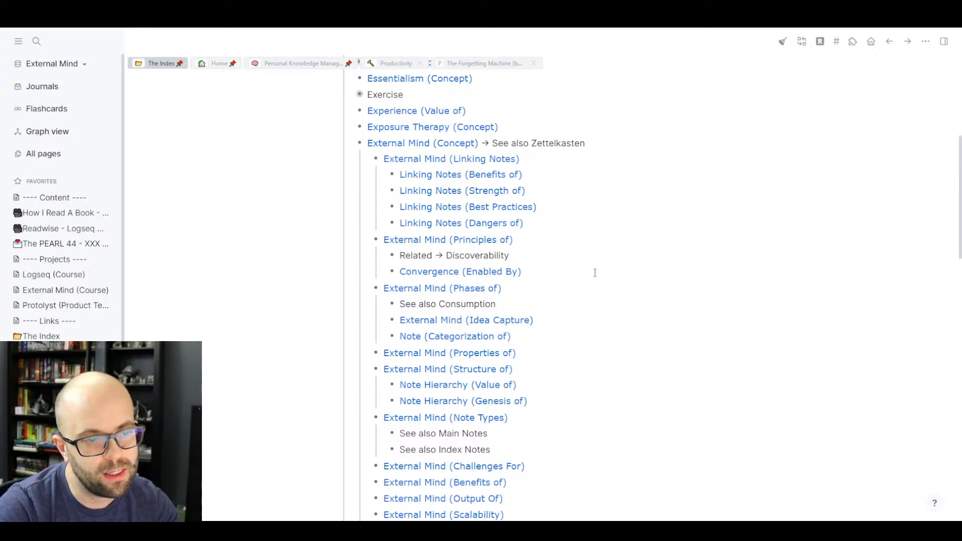
click(482, 64)
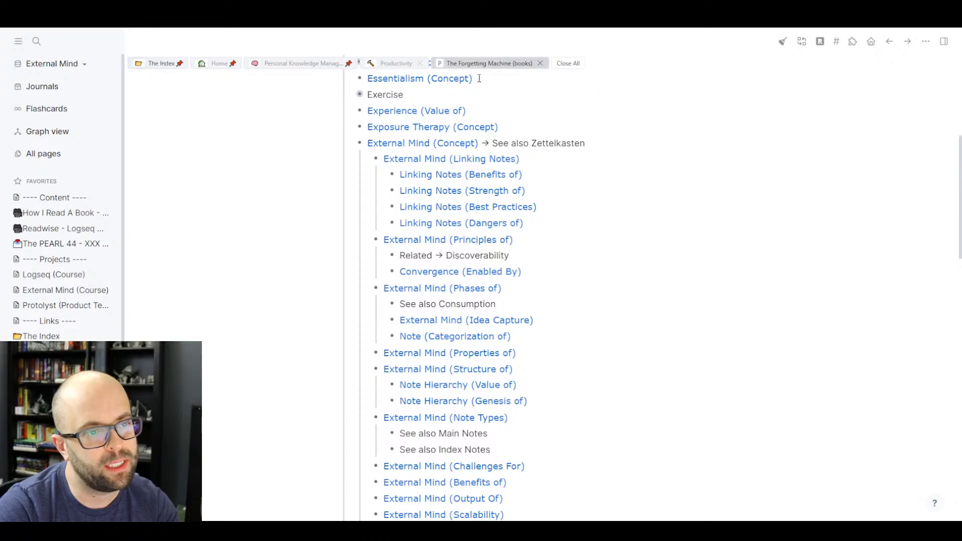
click(443, 206)
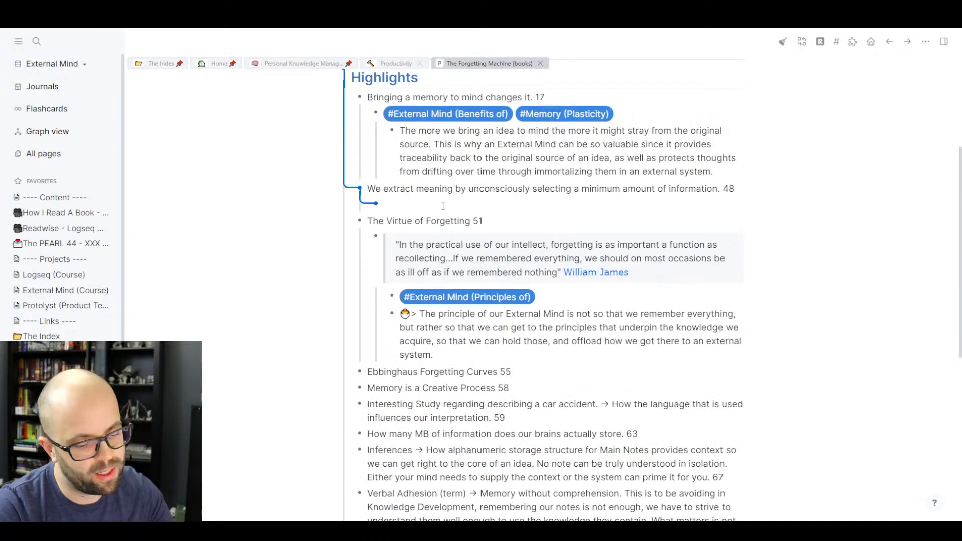
text(#[[)
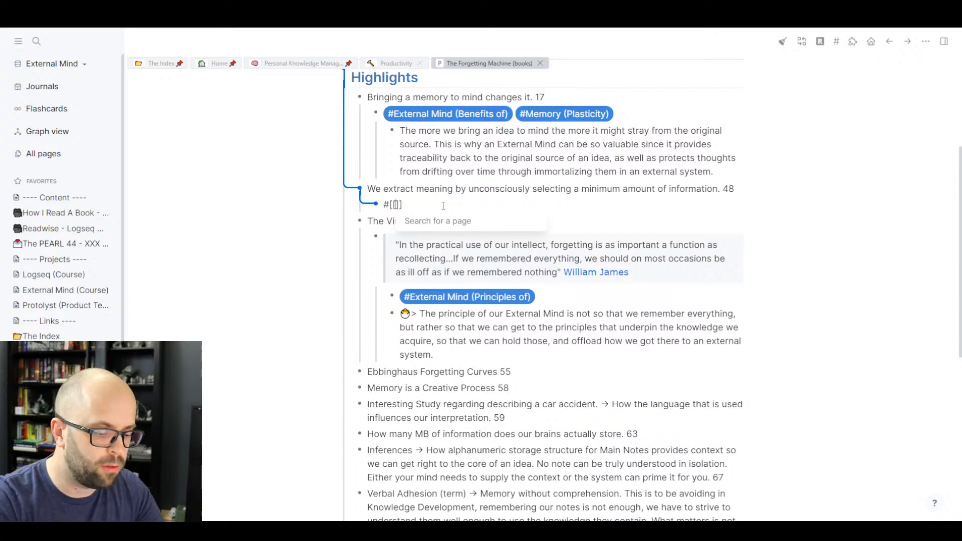
text(Eternal)
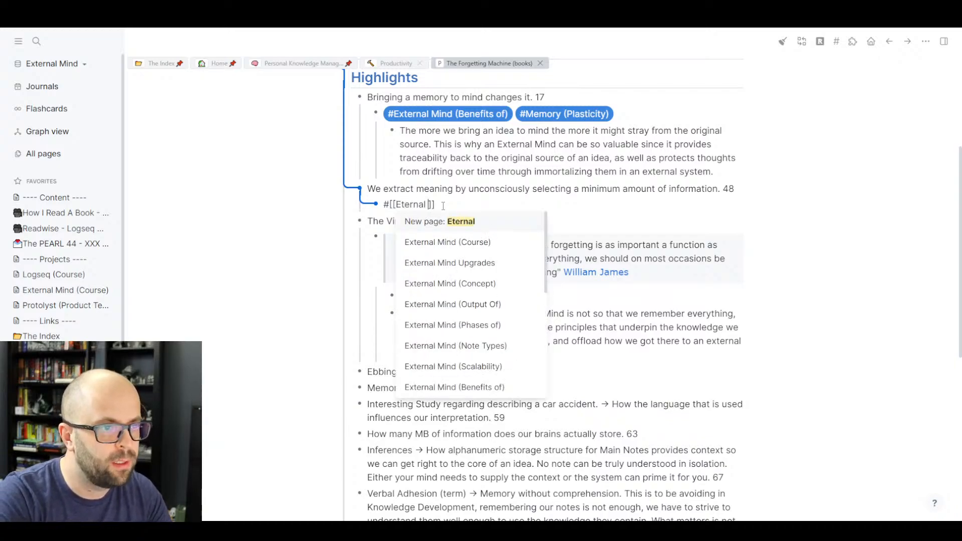
text( Mind (Pu)
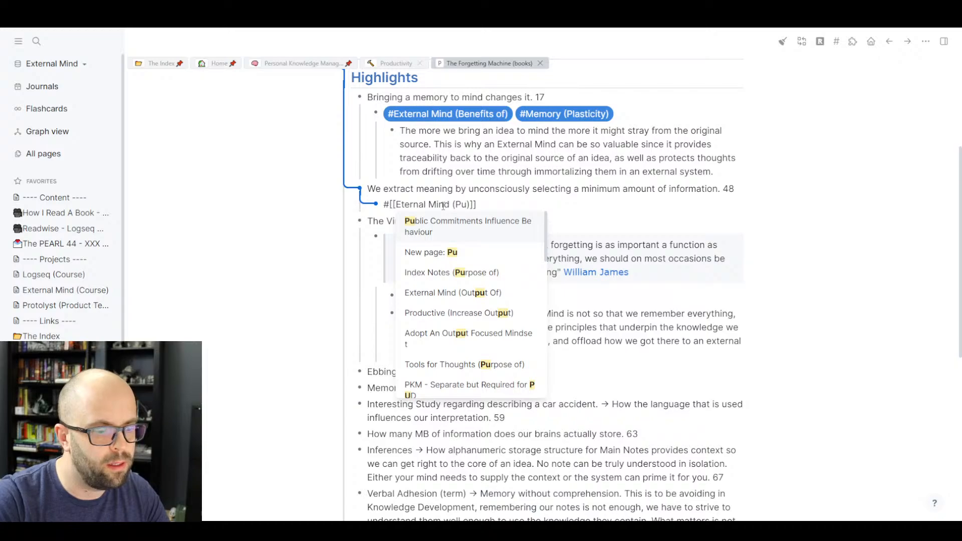
text(rpose )
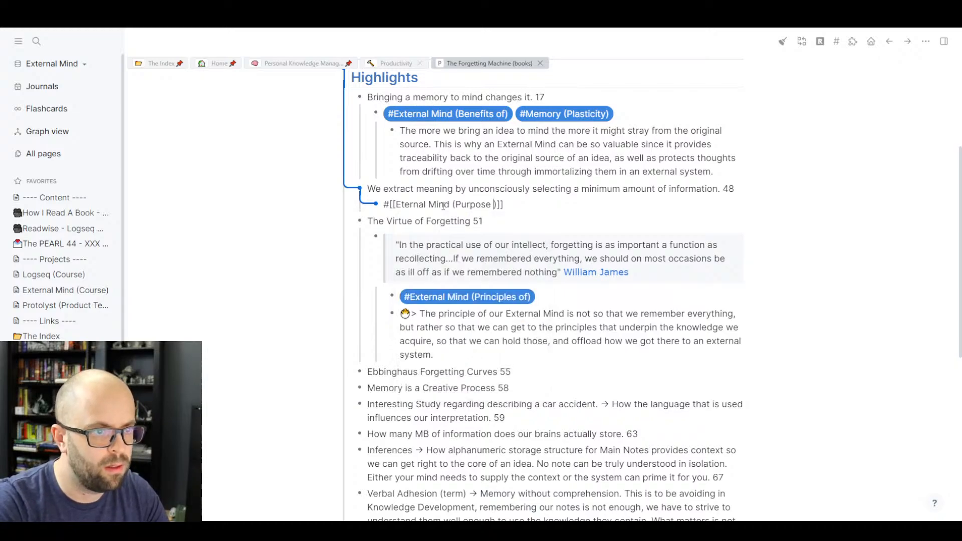
text(of)
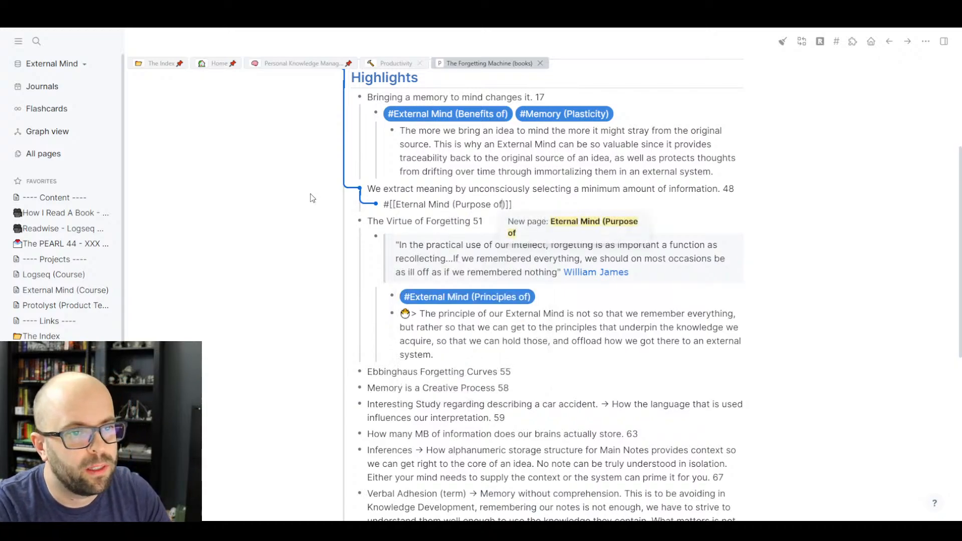
click(287, 265)
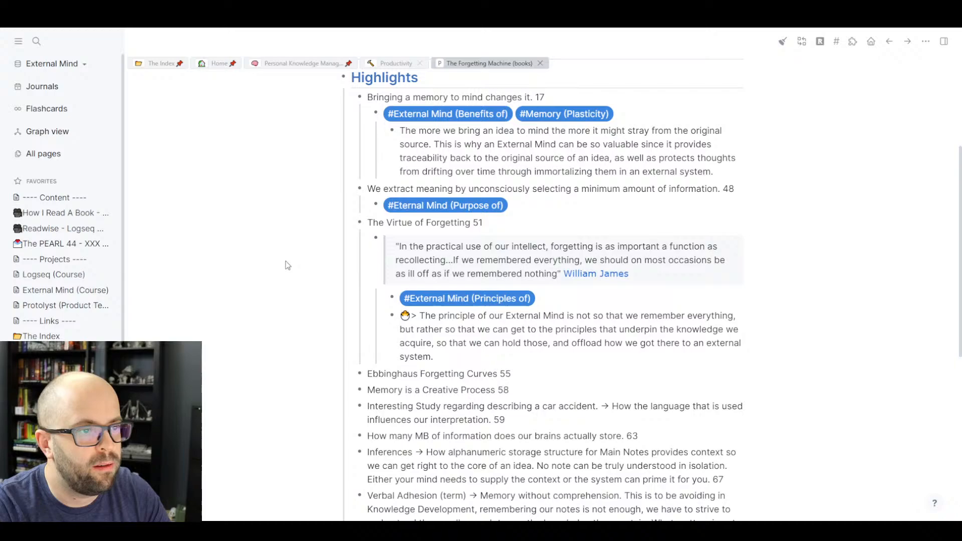
- Add an empty entry below External Mind (Scalability) in The Index's External Mind (Concept) list
click(162, 69)
scroll(574, 313, down, 1)
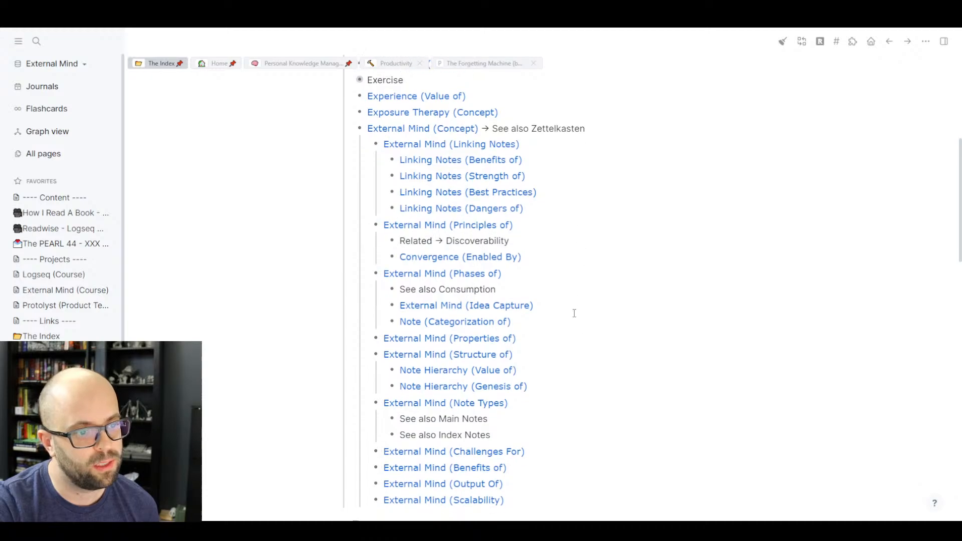
scroll(575, 314, down, 2)
click(529, 413)
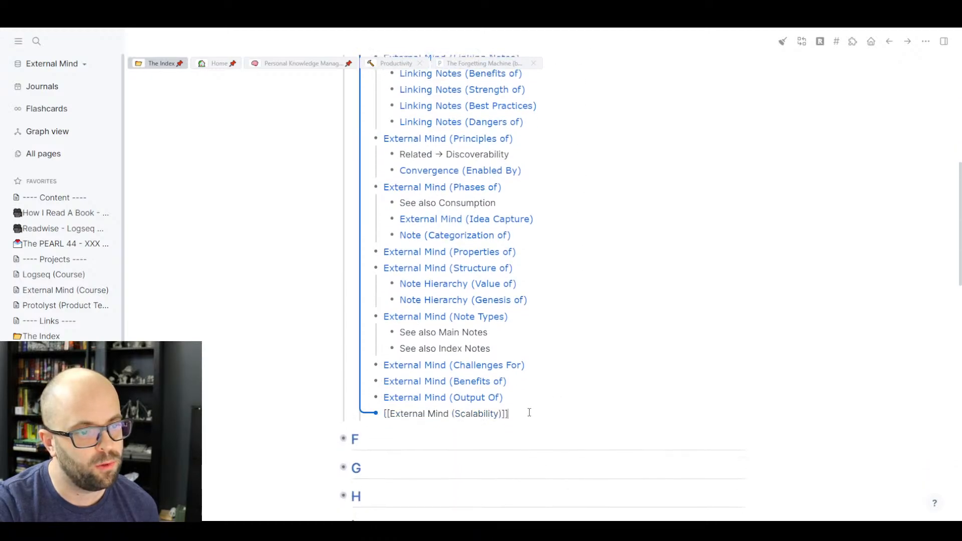
key(Return)
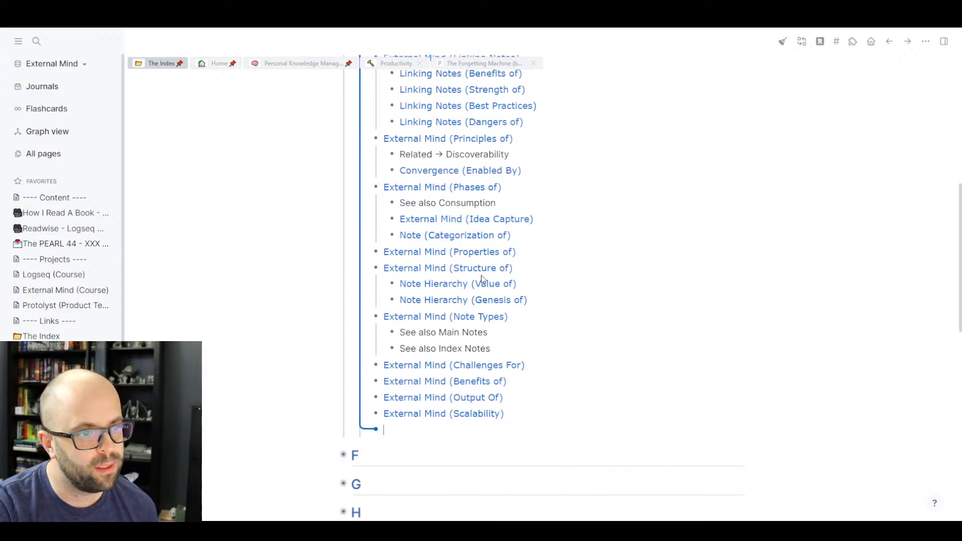
scroll(493, 188, up, 1)
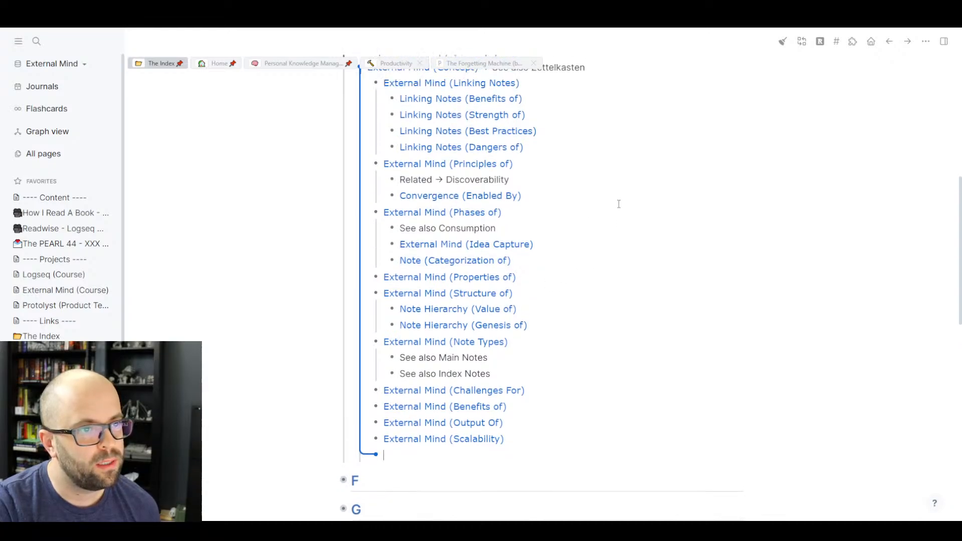
scroll(638, 249, up, 1)
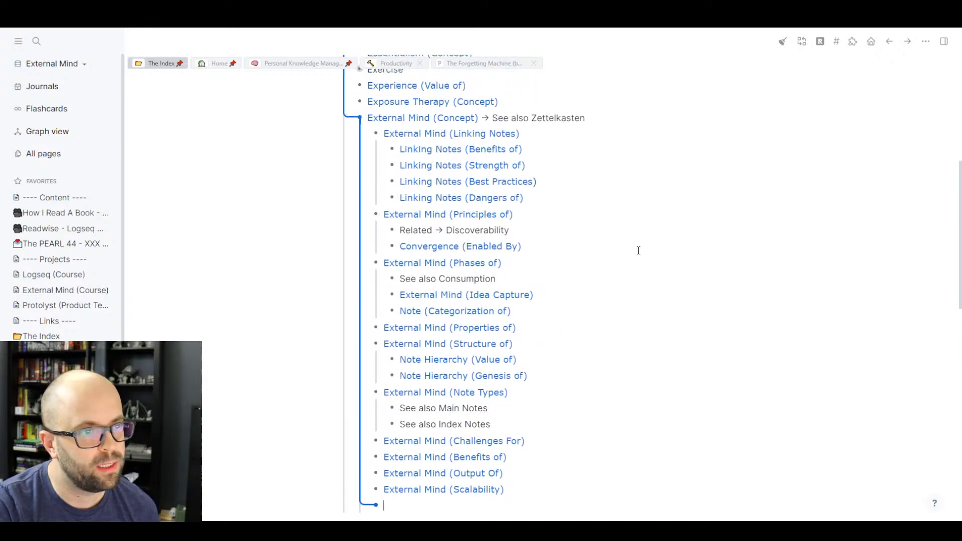
scroll(638, 249, down, 2)
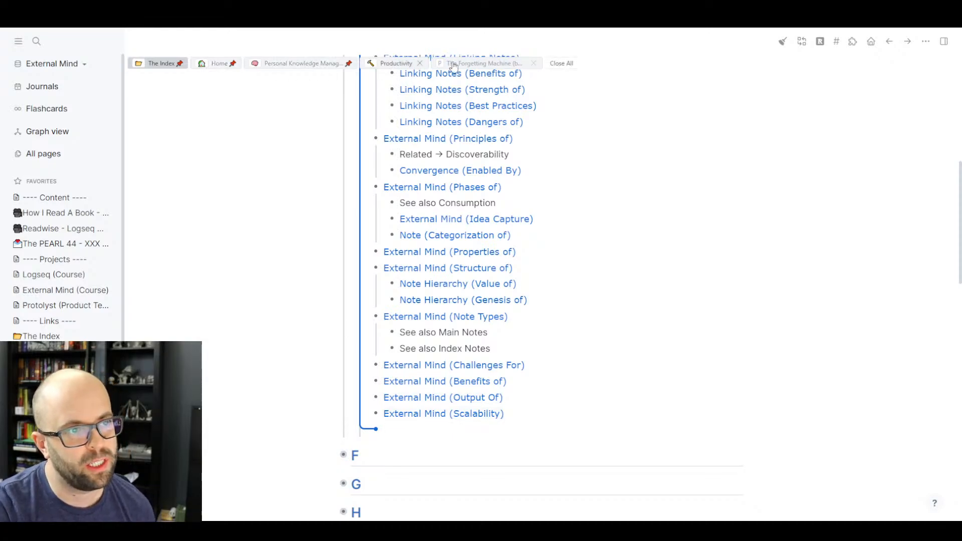
- Swap the page-48 tag for #External Mind (Output Of) and start a new block after it
click(483, 63)
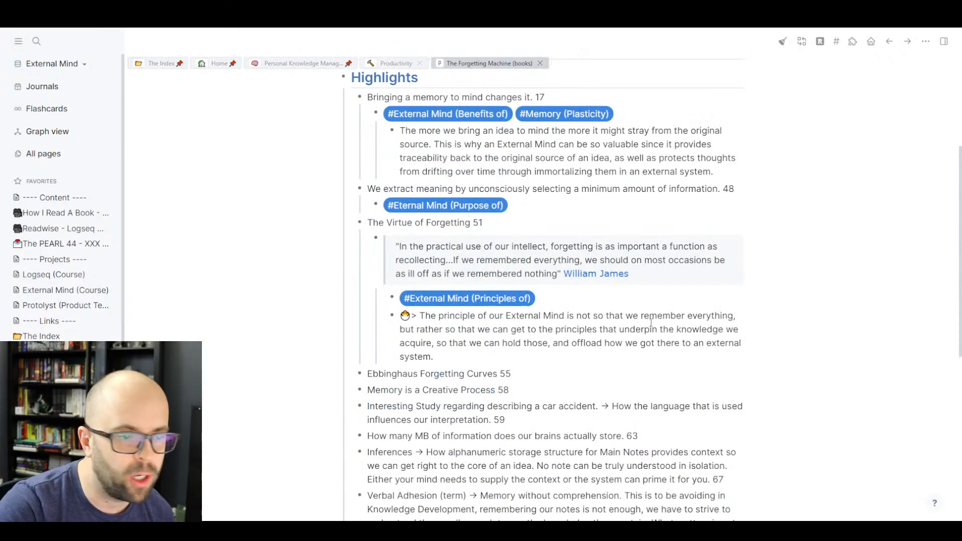
click(540, 209)
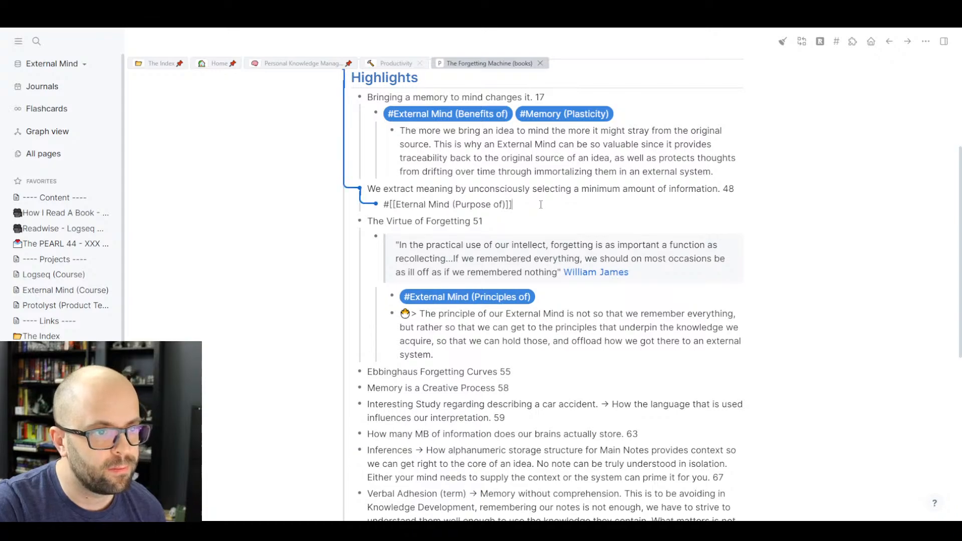
text(#[[External M)
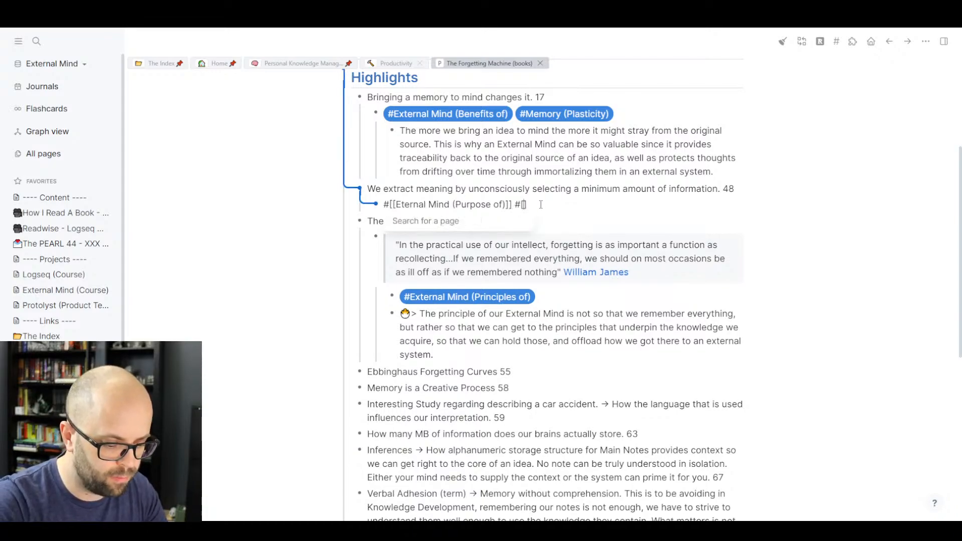
text(ind)
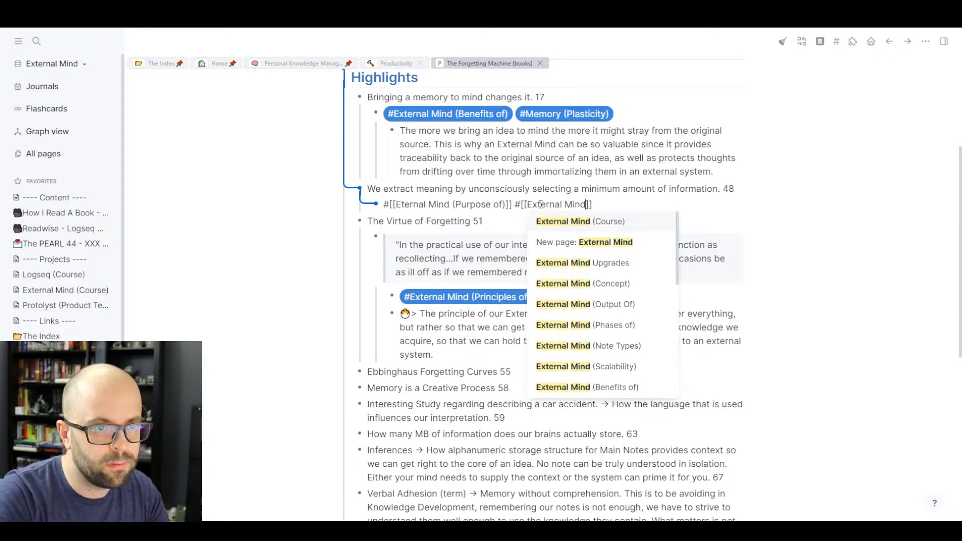
key(Down)
key(Down)
key(Down)
key(Down)
key(Return)
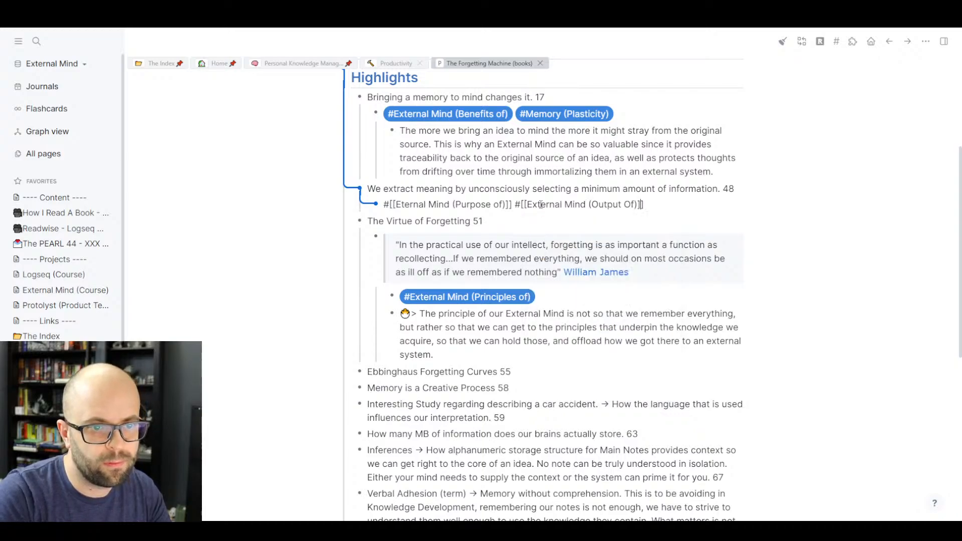
drag(511, 204, 383, 204)
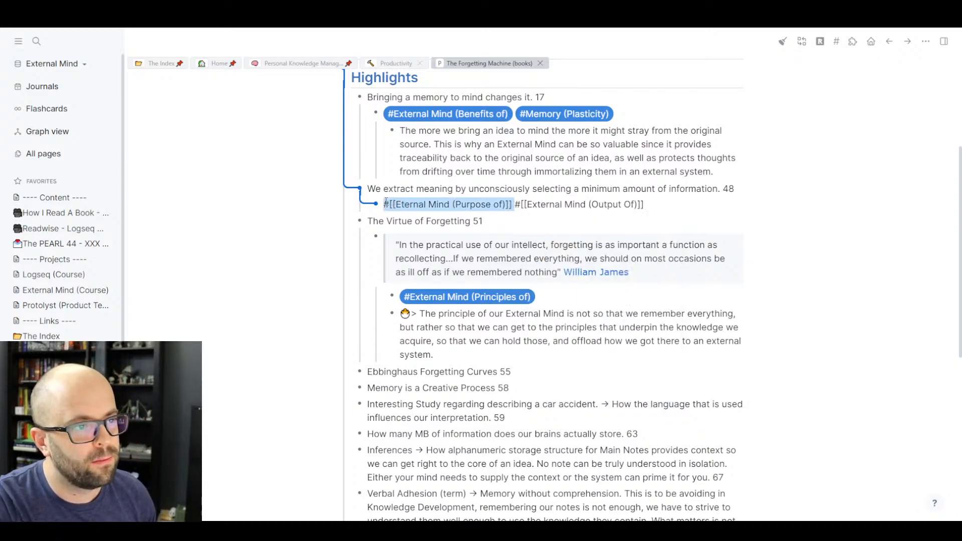
key(BackSpace)
click(252, 209)
click(541, 203)
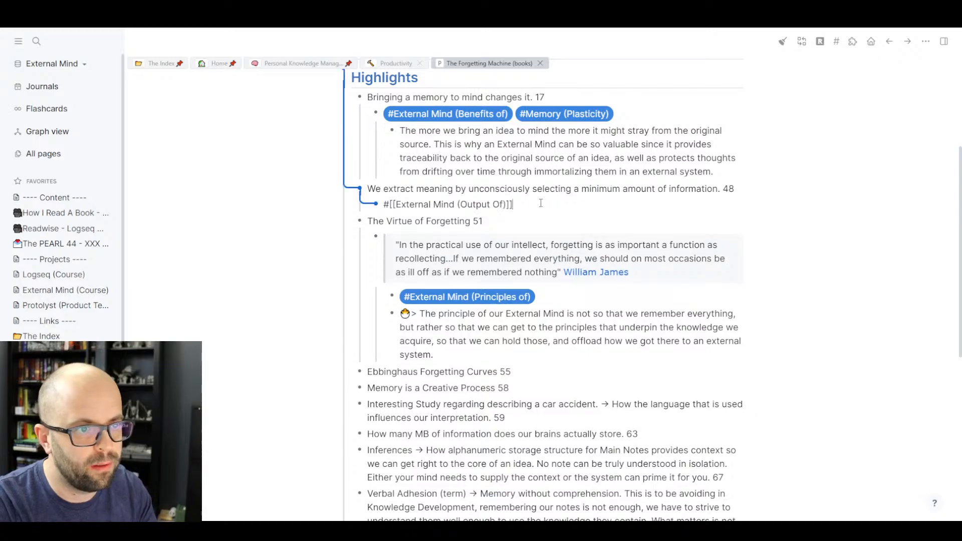
key(Return)
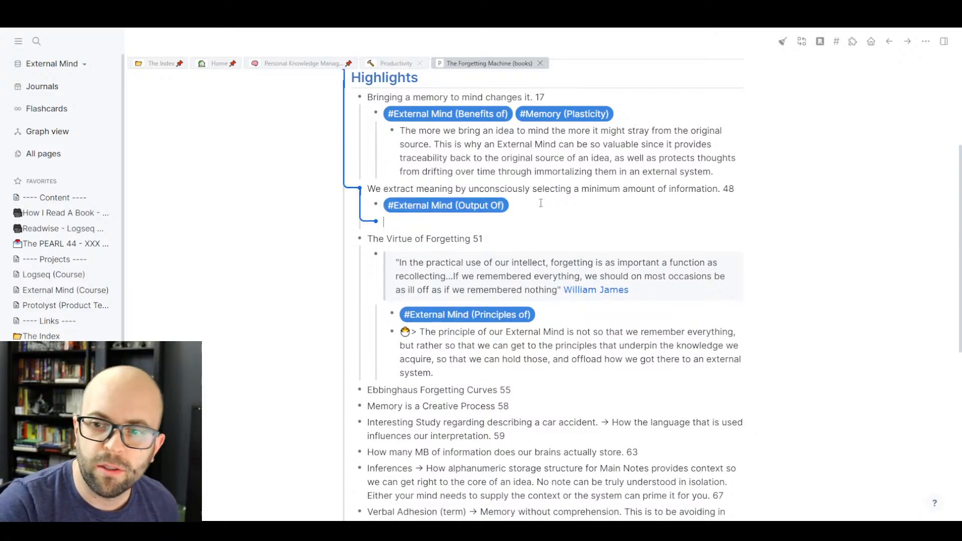
- Indent the new empty block beneath the #External Mind (Output Of) tag
key(Tab)
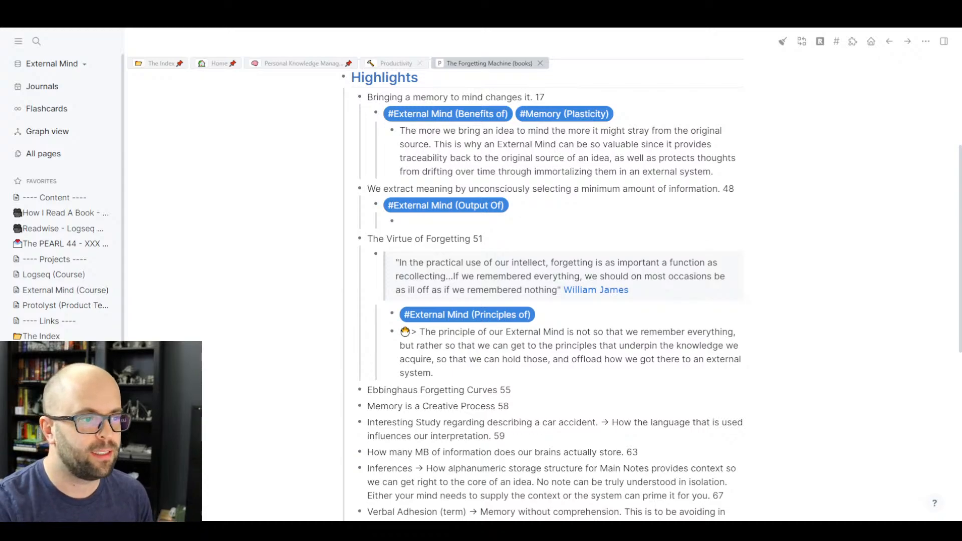
click(204, 312)
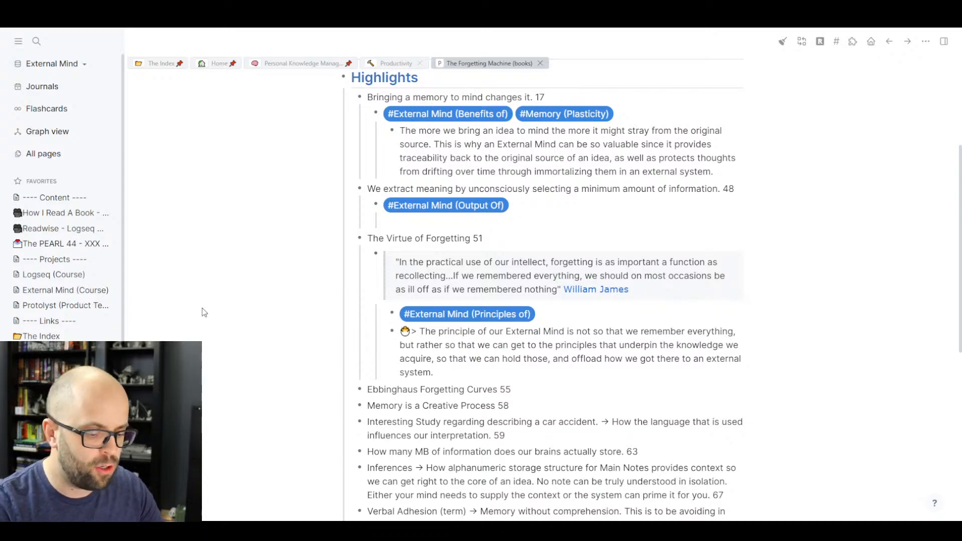
key(ctrl+k)
text(Building)
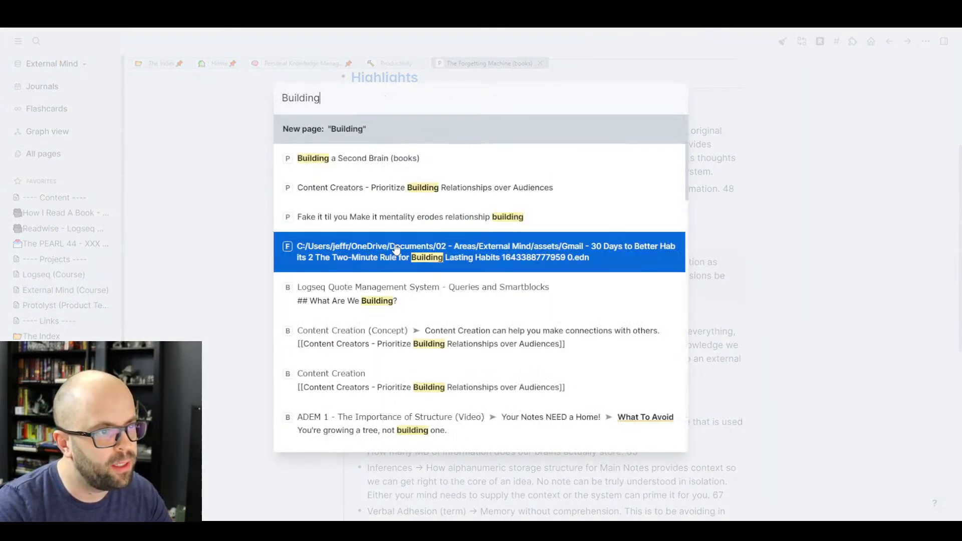
click(393, 160)
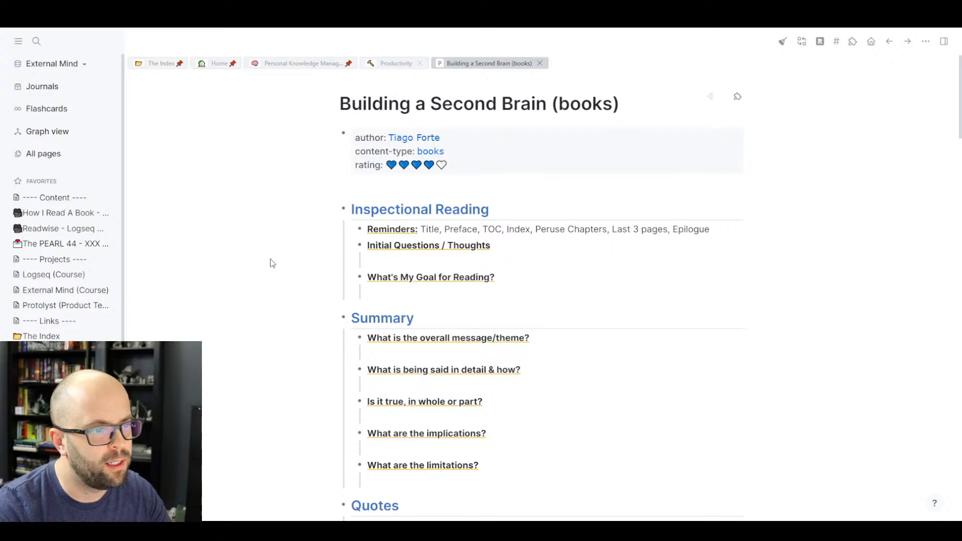
scroll(270, 262, down, 10)
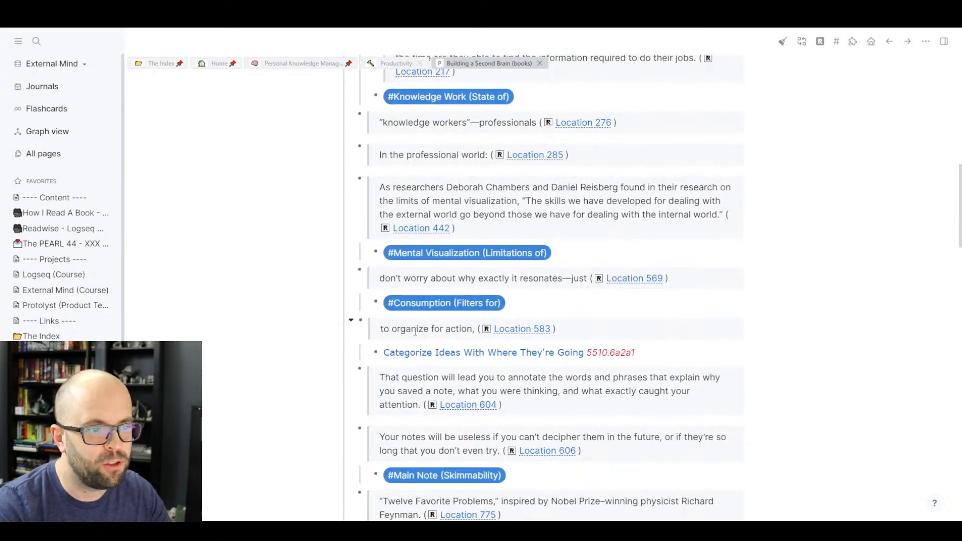
scroll(405, 334, down, 4)
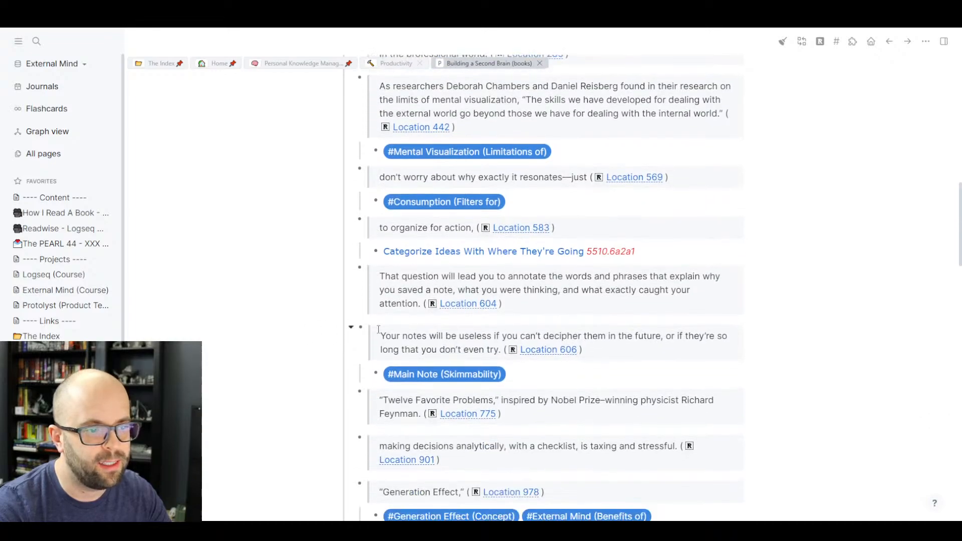
scroll(437, 341, down, 3)
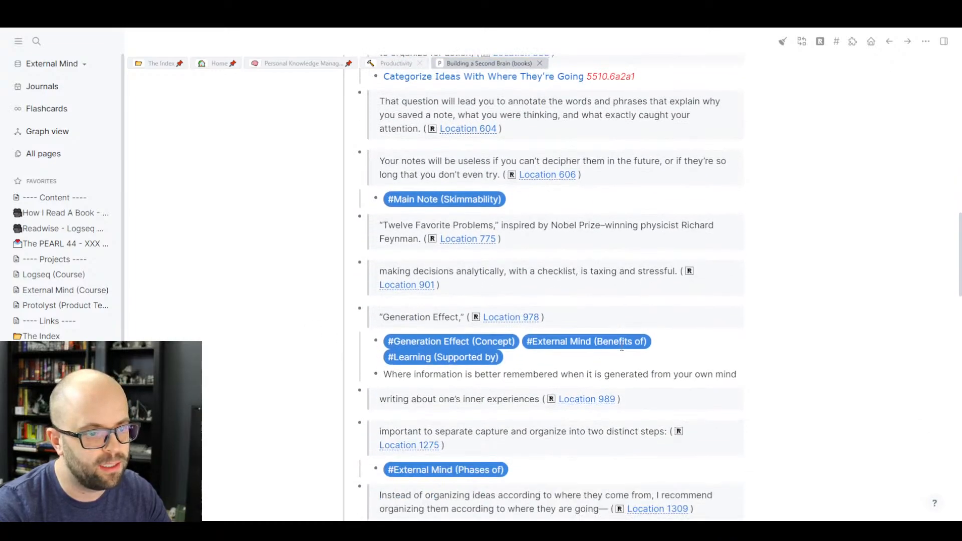
scroll(500, 327, down, 3)
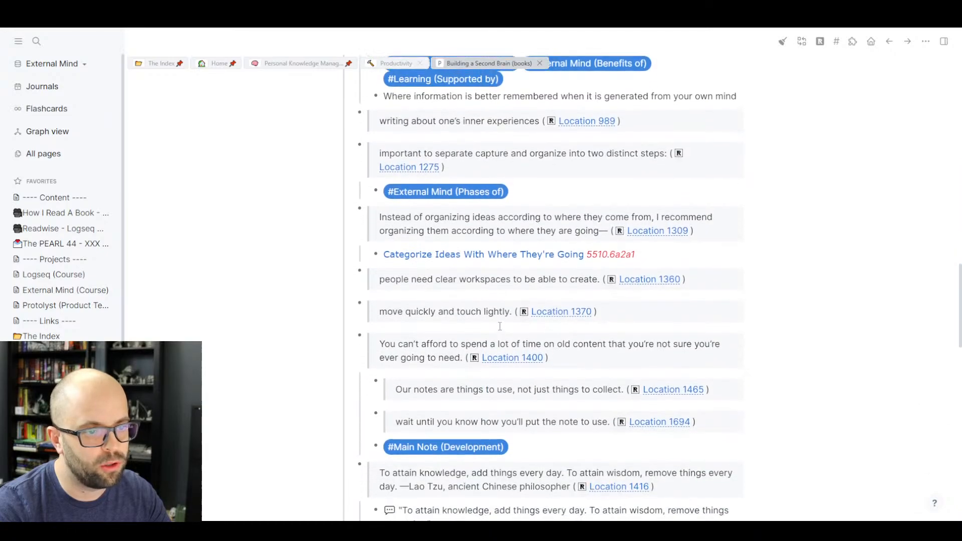
scroll(501, 330, up, 10)
scroll(500, 329, up, 10)
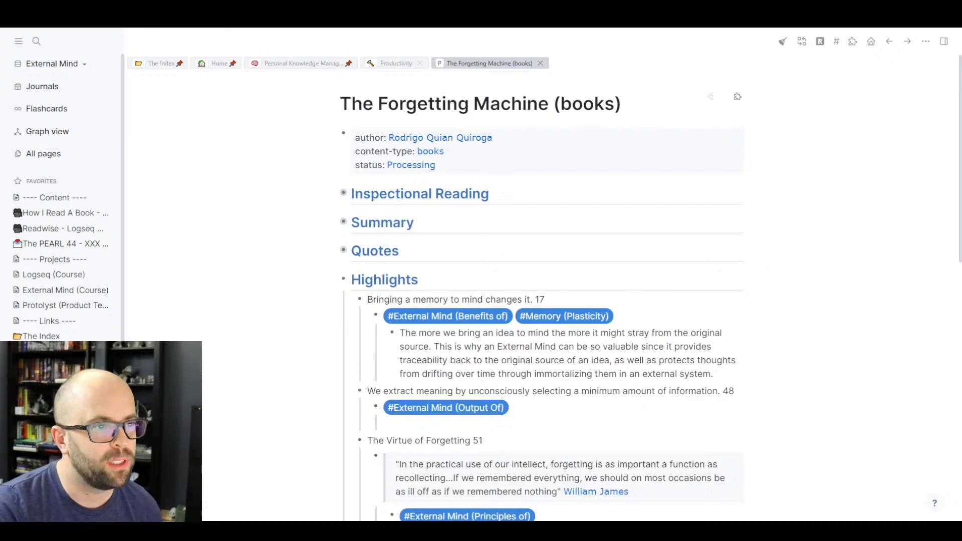
scroll(288, 318, down, 3)
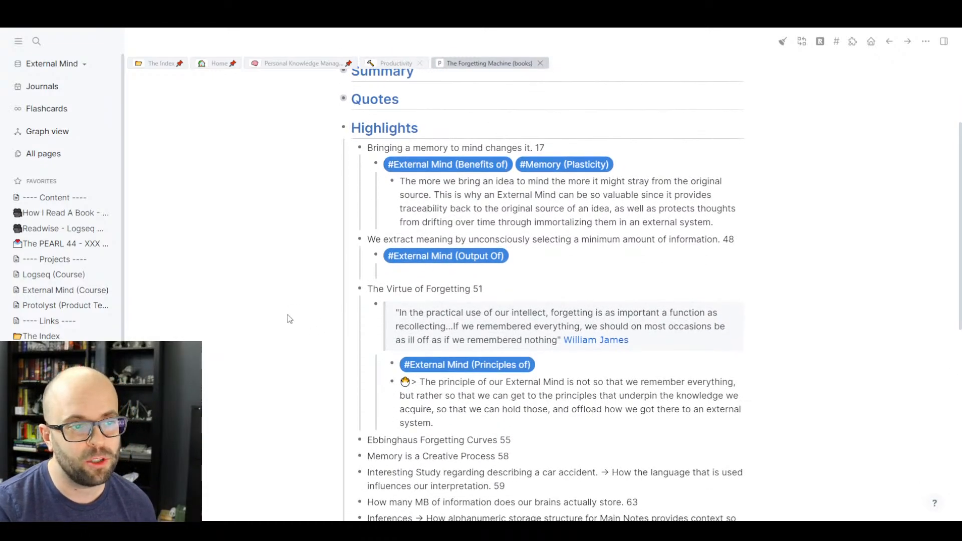
scroll(290, 320, down, 3)
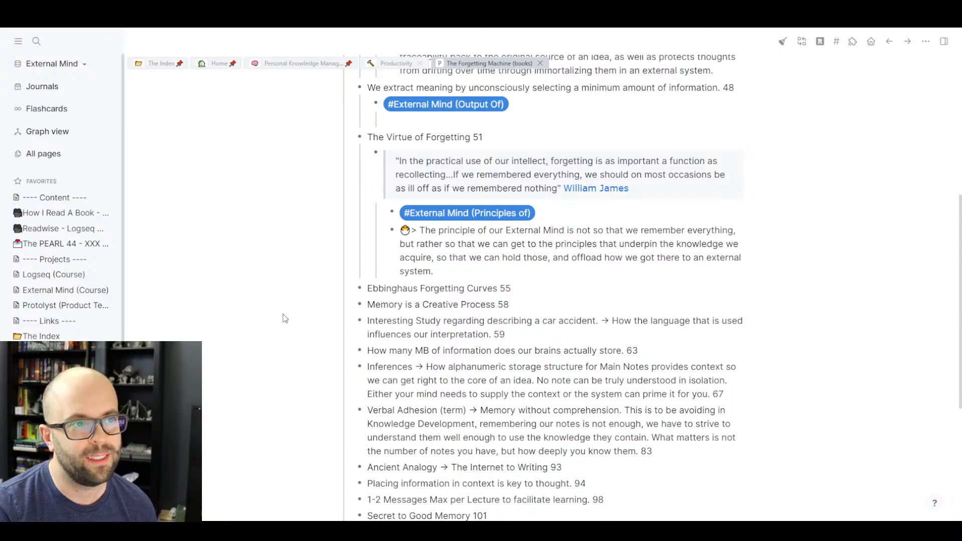
scroll(285, 318, up, 2)
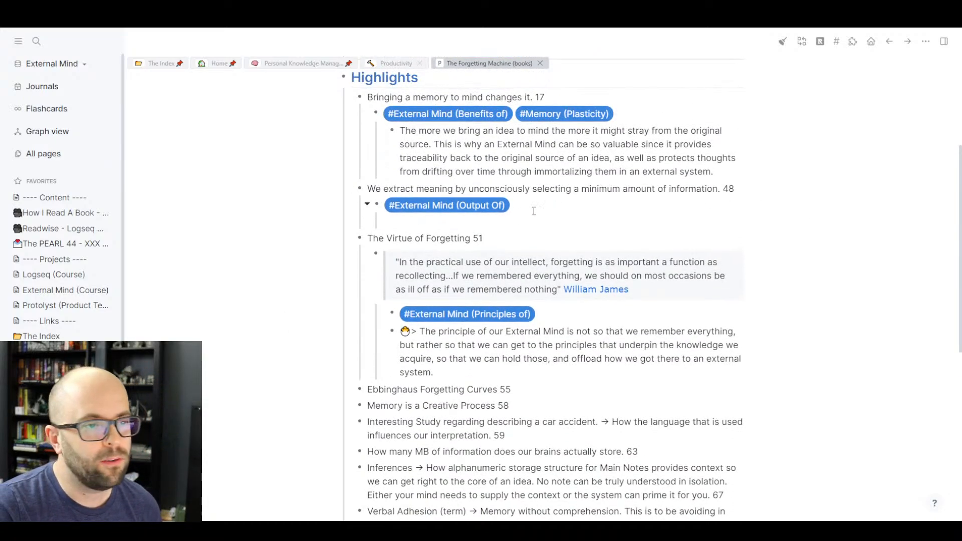
- Write 'External minds should house all the information as a means of getting to the fundaman…' under the tag
click(469, 227)
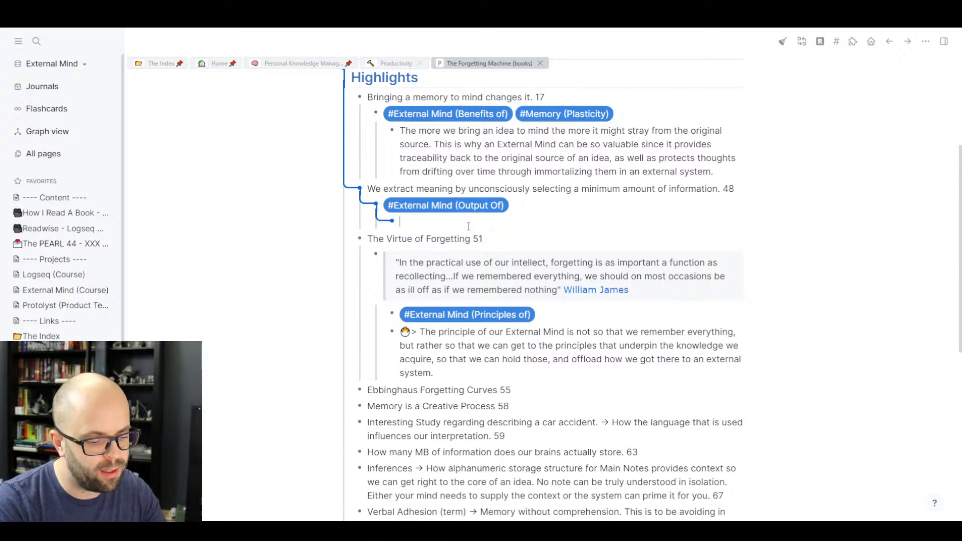
text(External m)
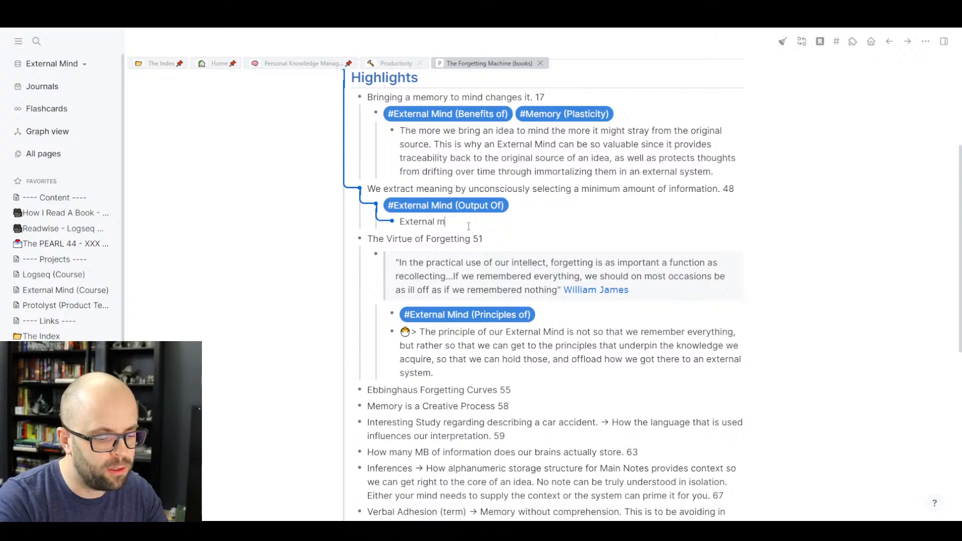
text(inds should house )
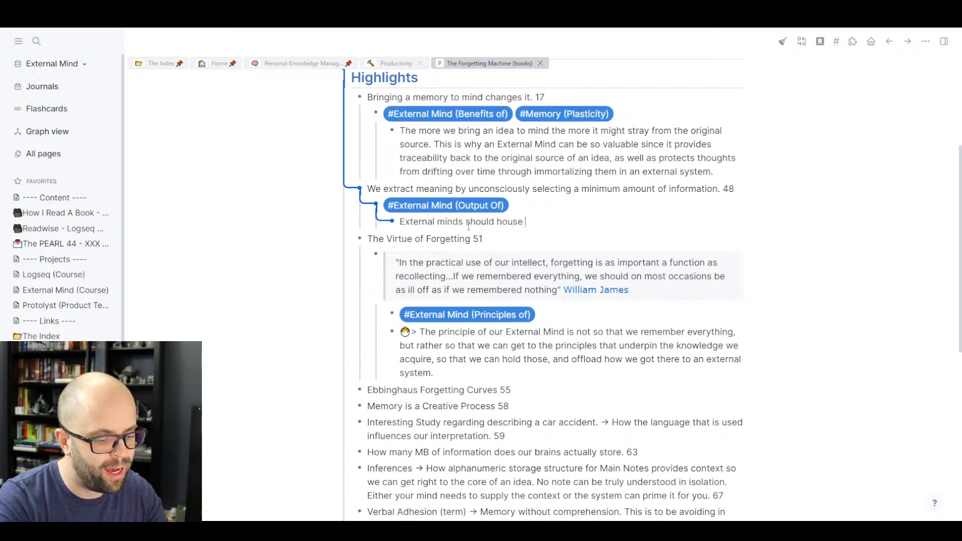
text(all the informati)
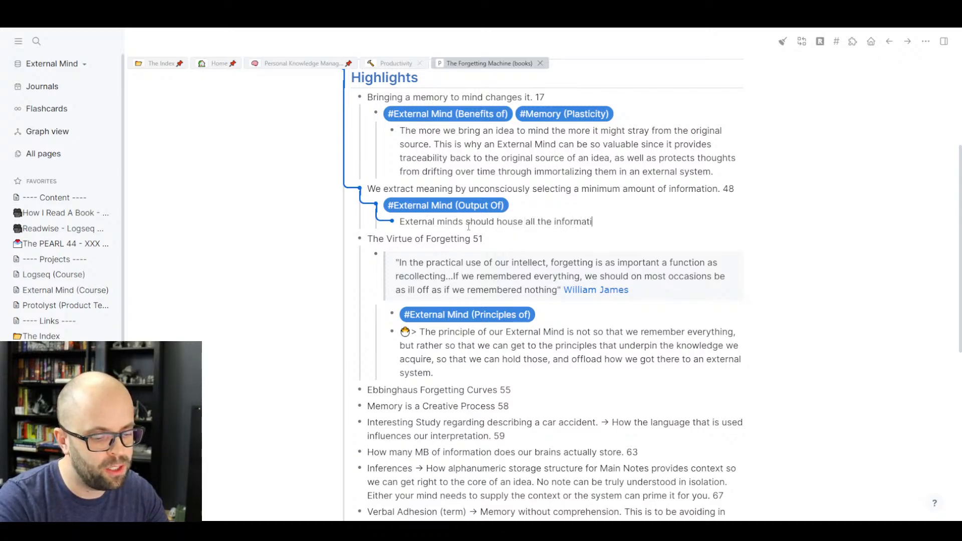
text(on as a means of )
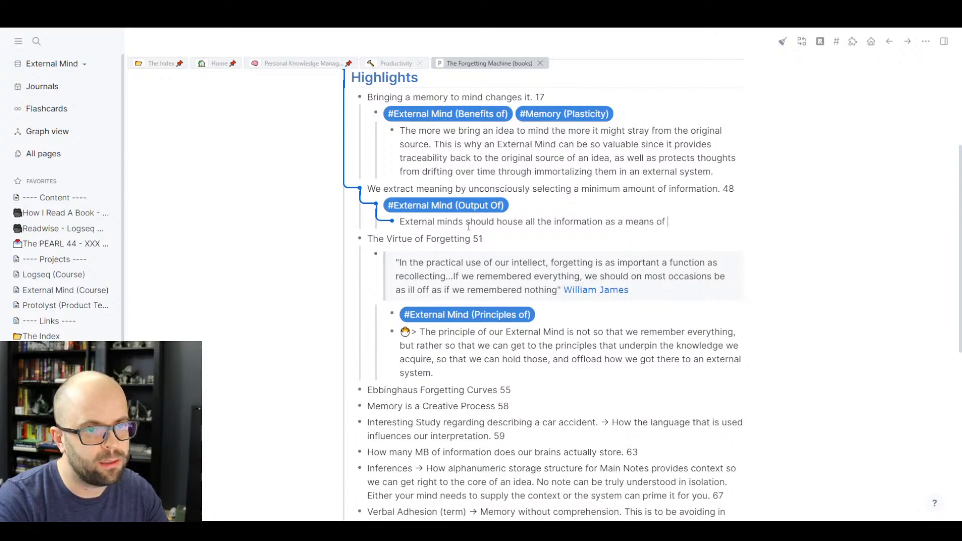
text(getting to the )
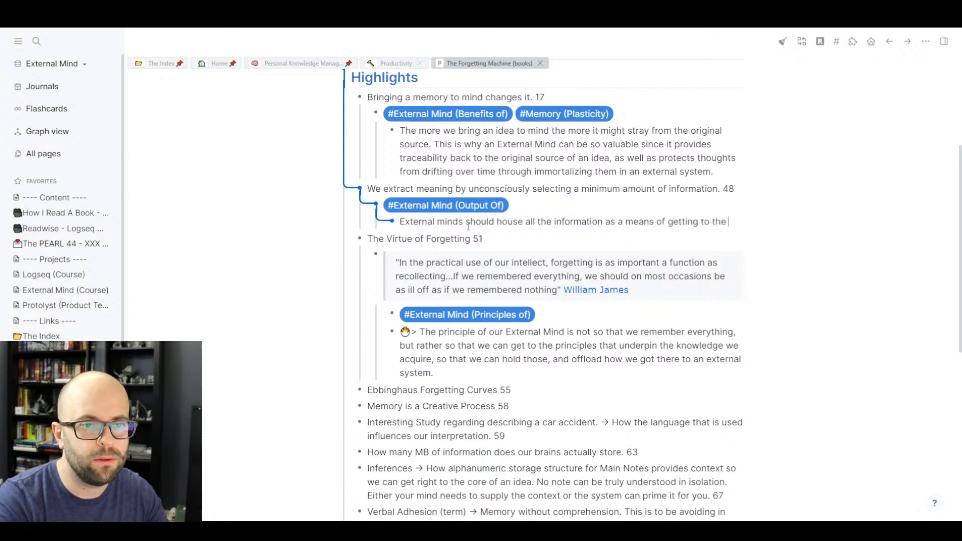
text(fundamantal )
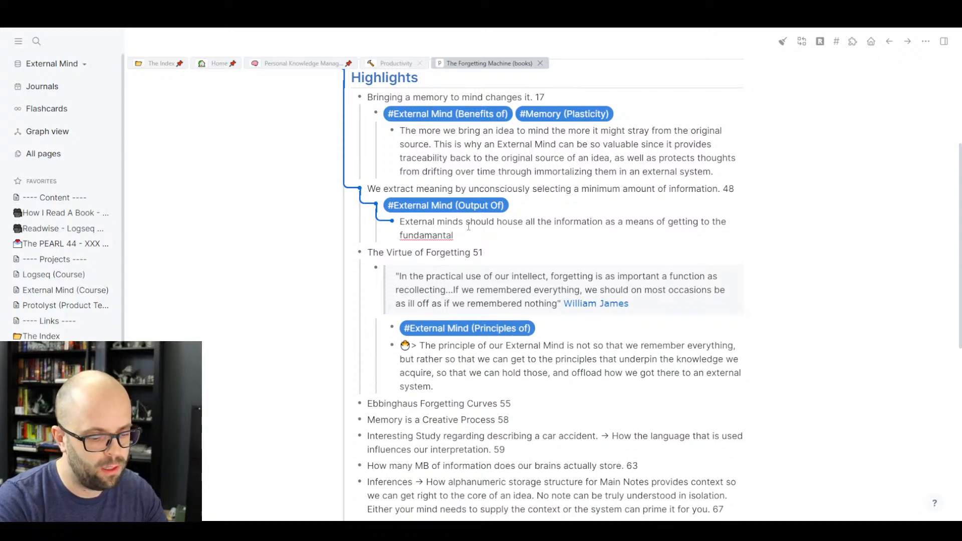
text(principle or )
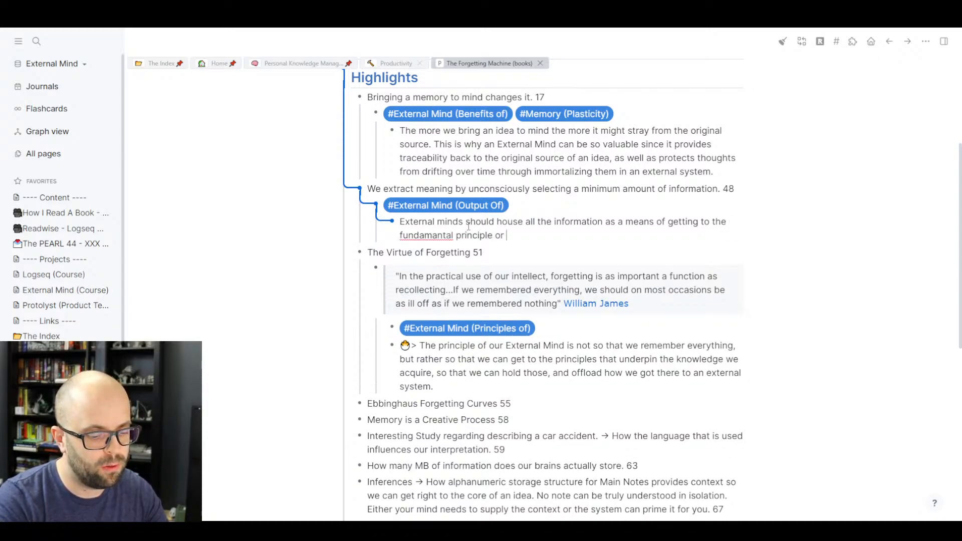
text(meaning )
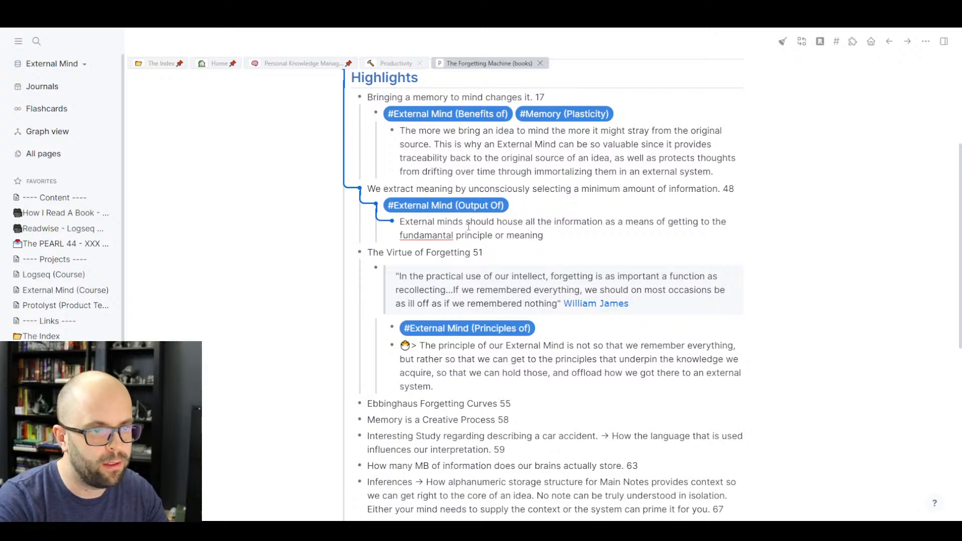
text(of an i)
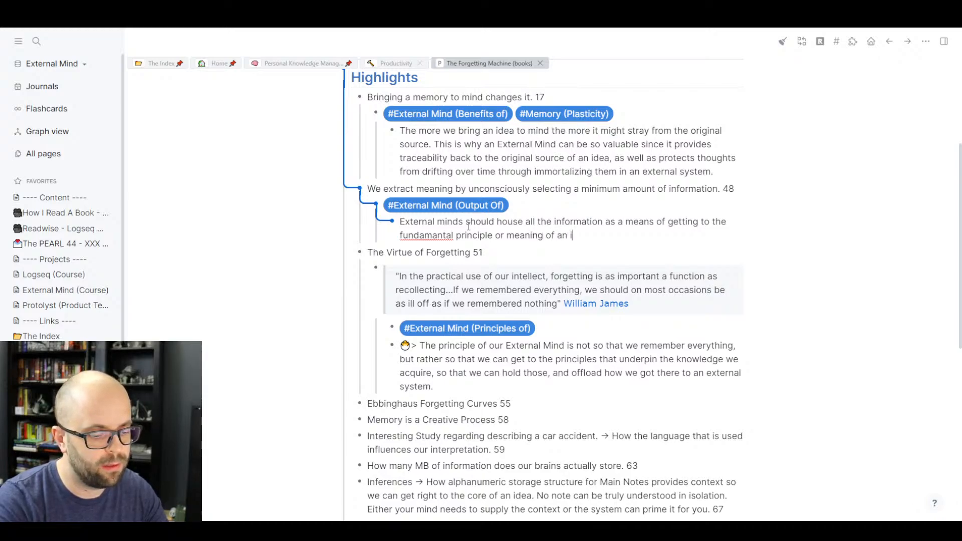
text(dea. That wa)
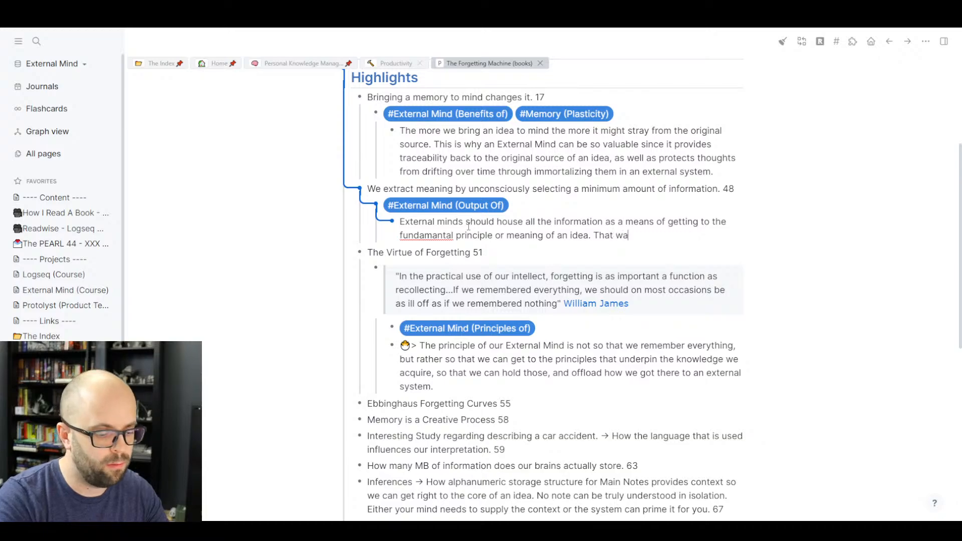
text(y we can carr)
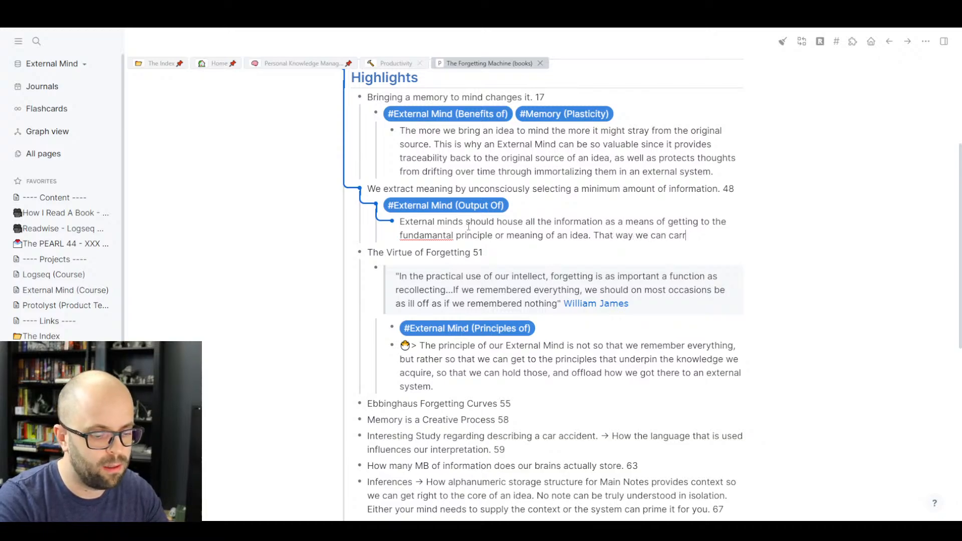
text(y the )
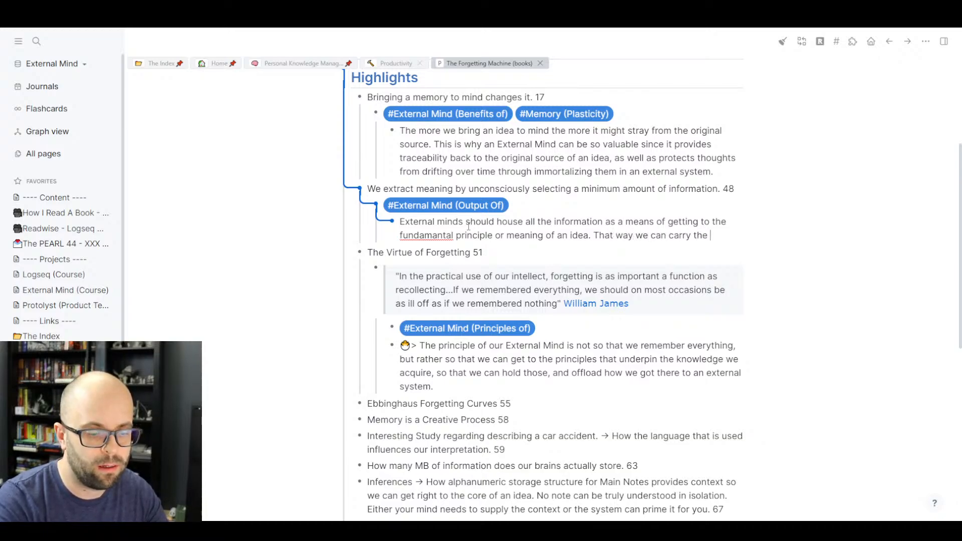
text(meaning)
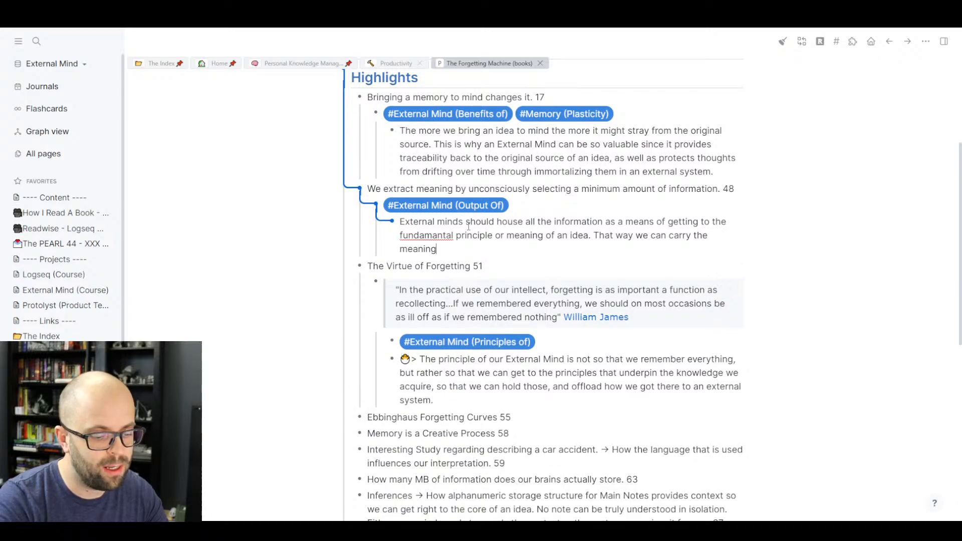
text( of what we lea)
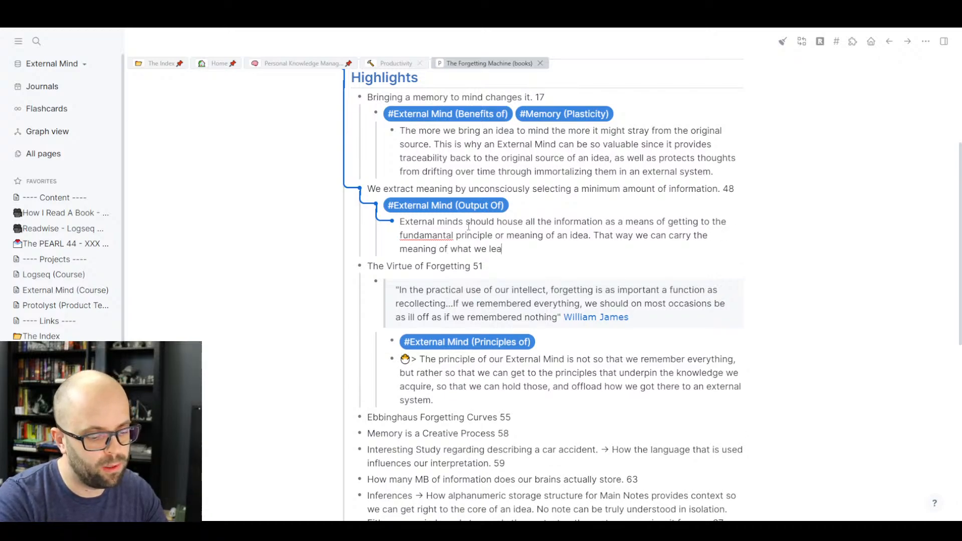
text(rn around with us.)
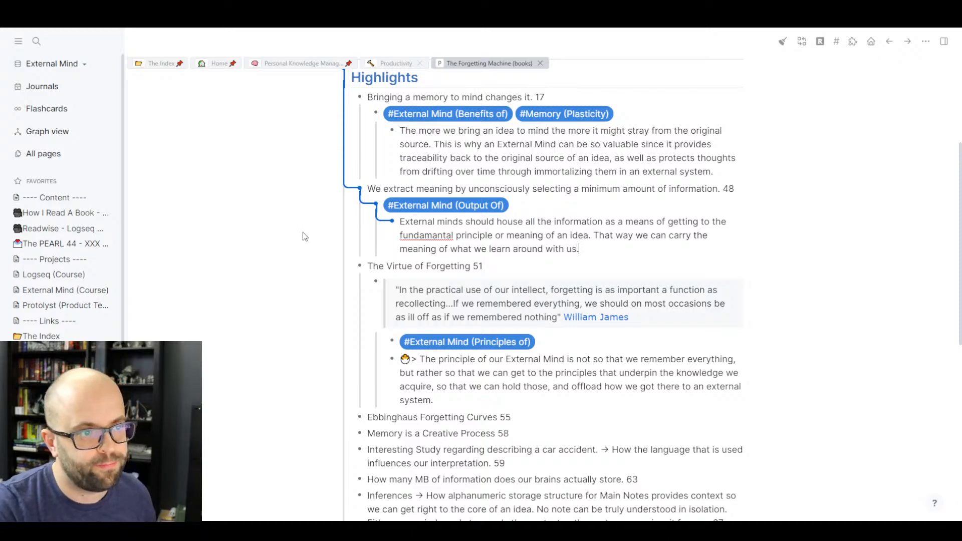
click(267, 249)
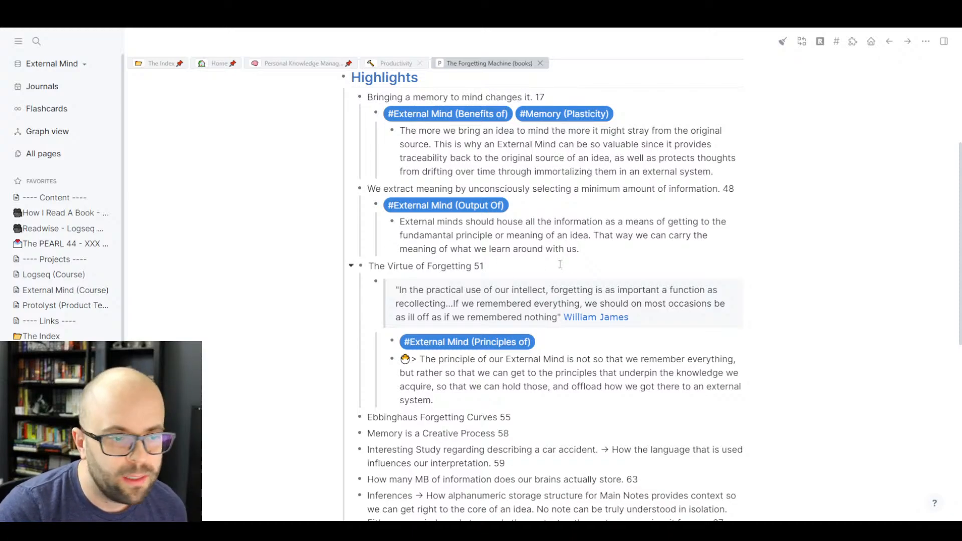
- Nest a #[[Ebbinghaus Forgetting Curves (Concept)]] tag under the Ebbinghaus Forgetting Curves 55 highlight
scroll(608, 271, down, 2)
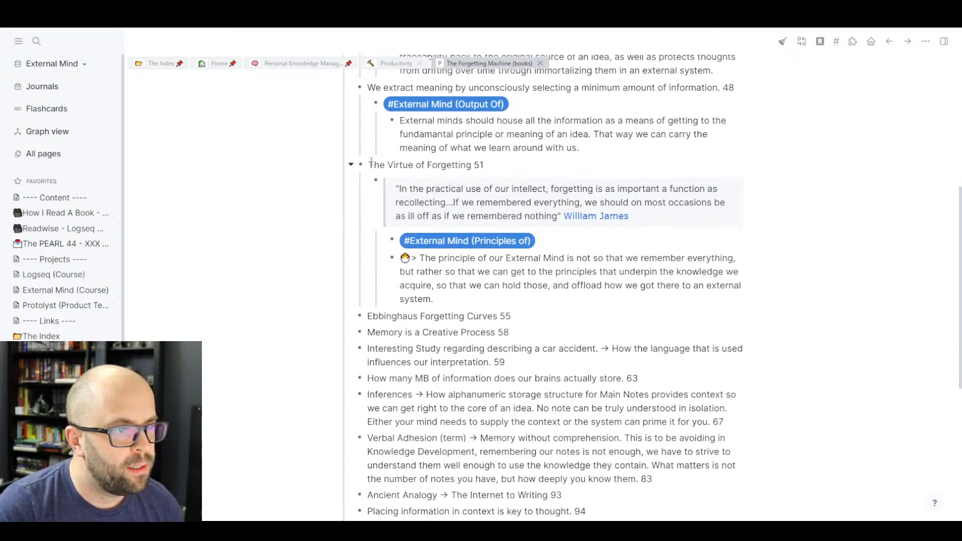
scroll(626, 265, down, 2)
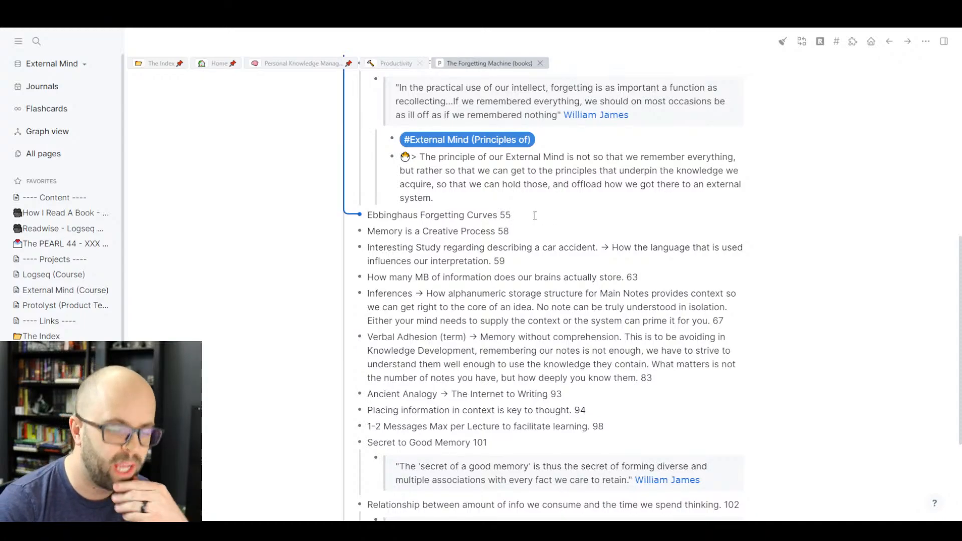
key(Return)
key(Tab)
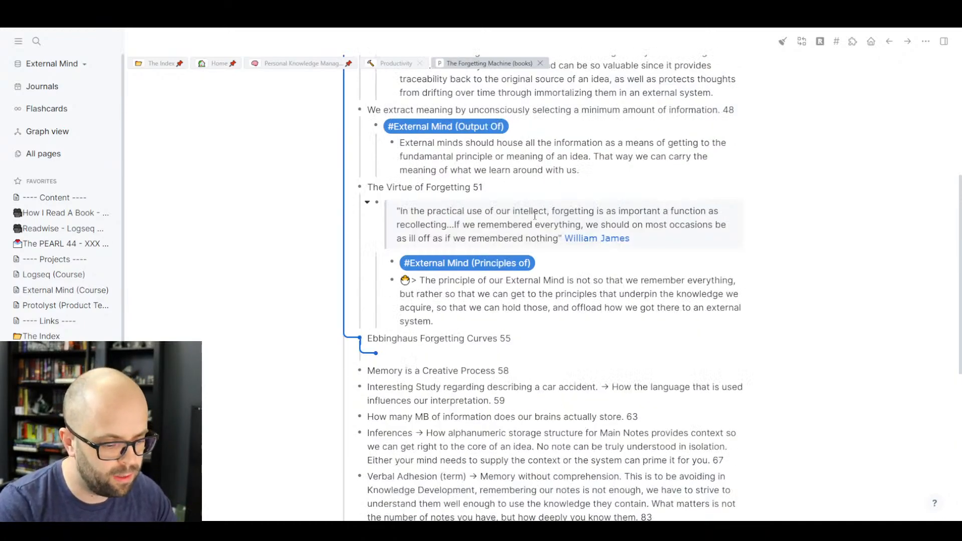
text(#[[)
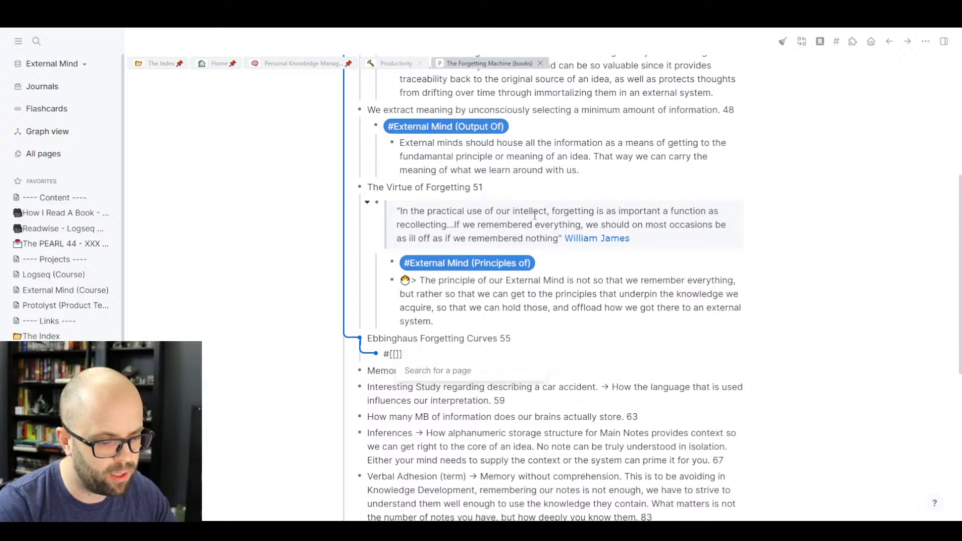
text(Ebbing)
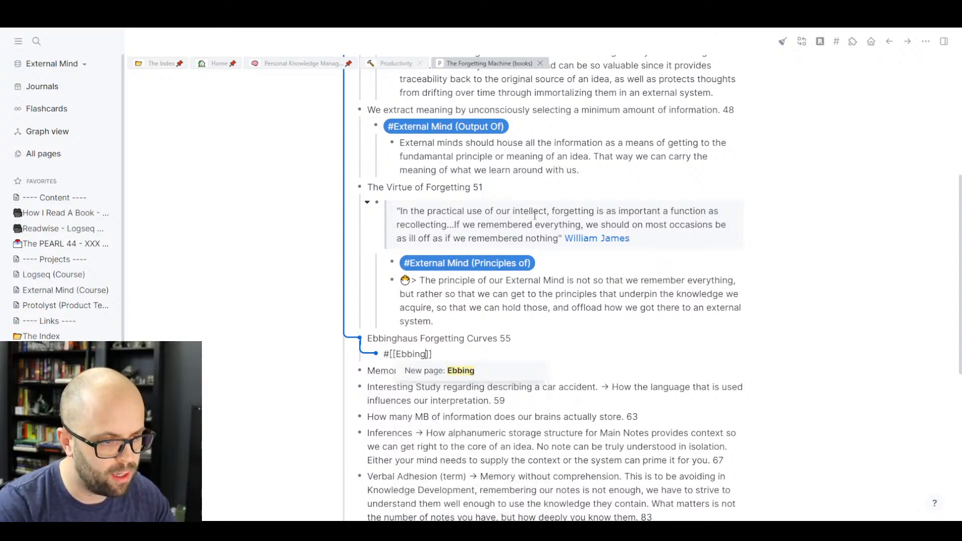
text(haus)
text( Fo)
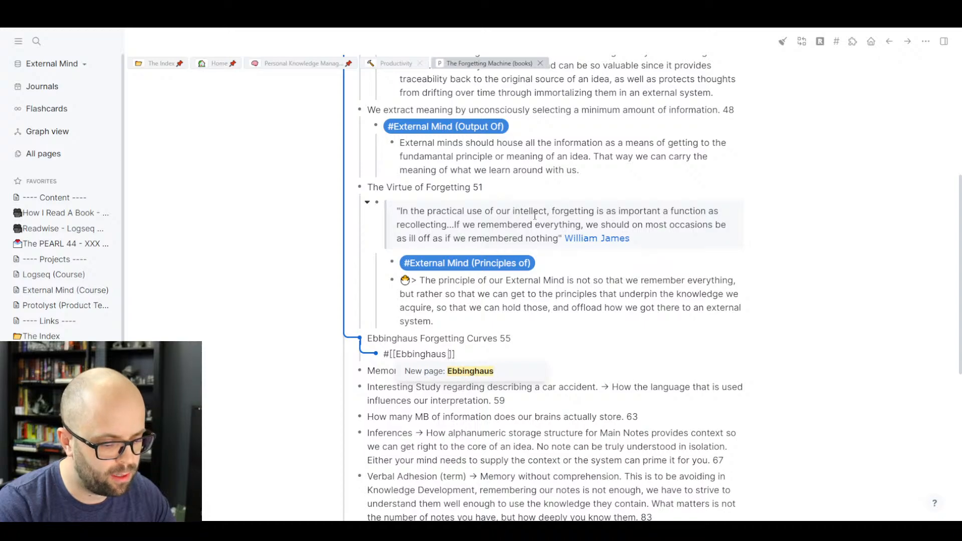
text(rgetting C)
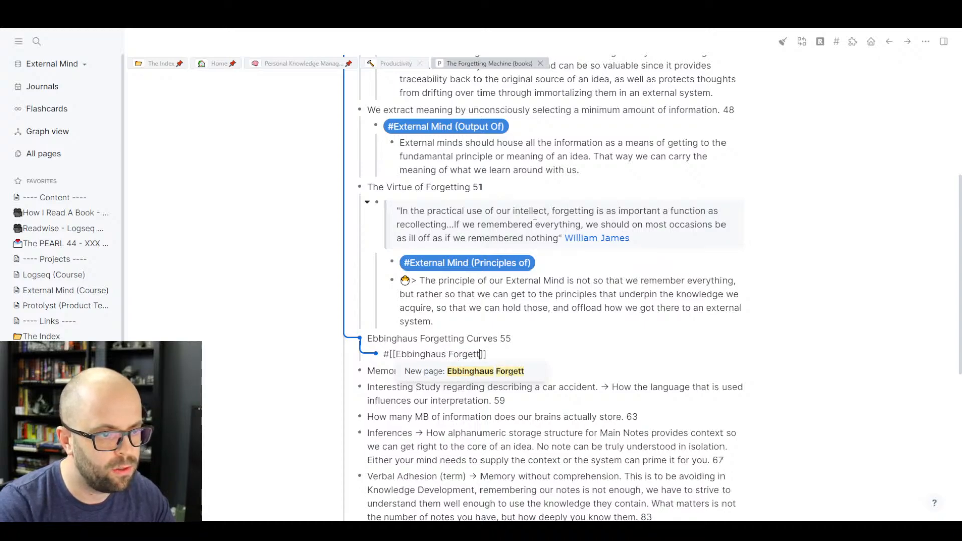
text(urves (Con)
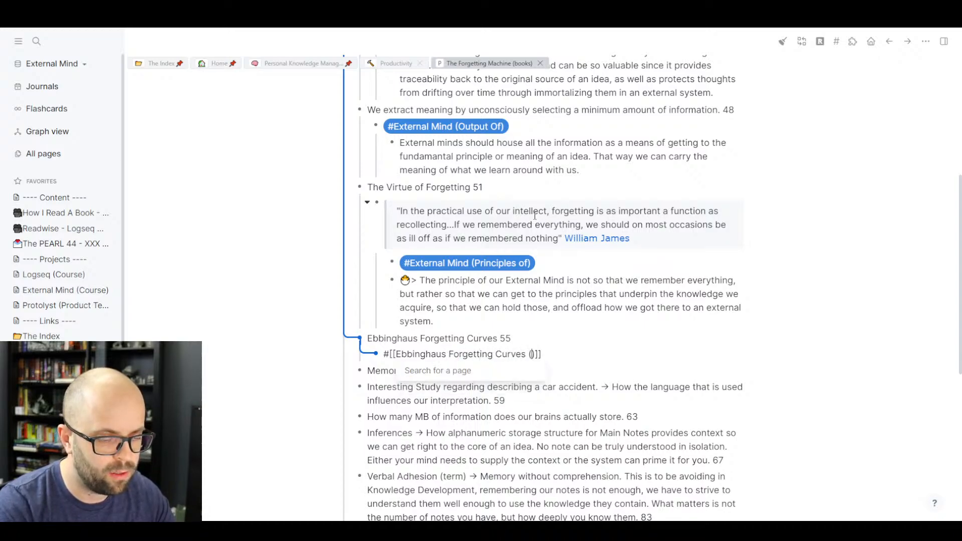
text(cept))
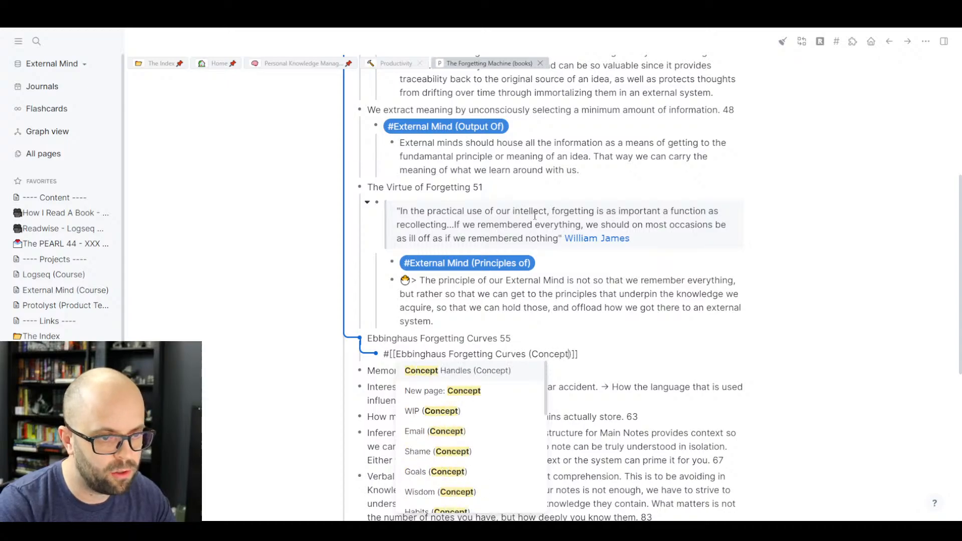
key(Escape)
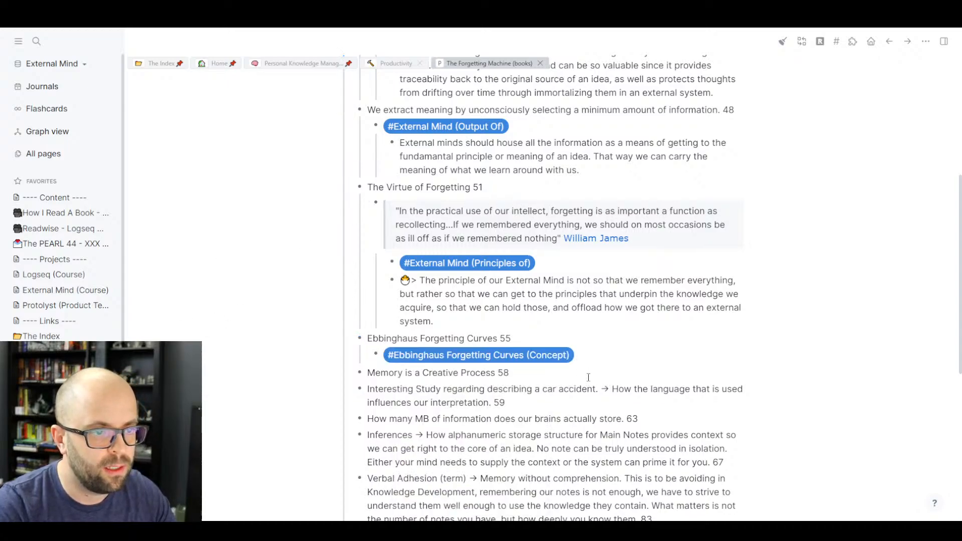
click(159, 65)
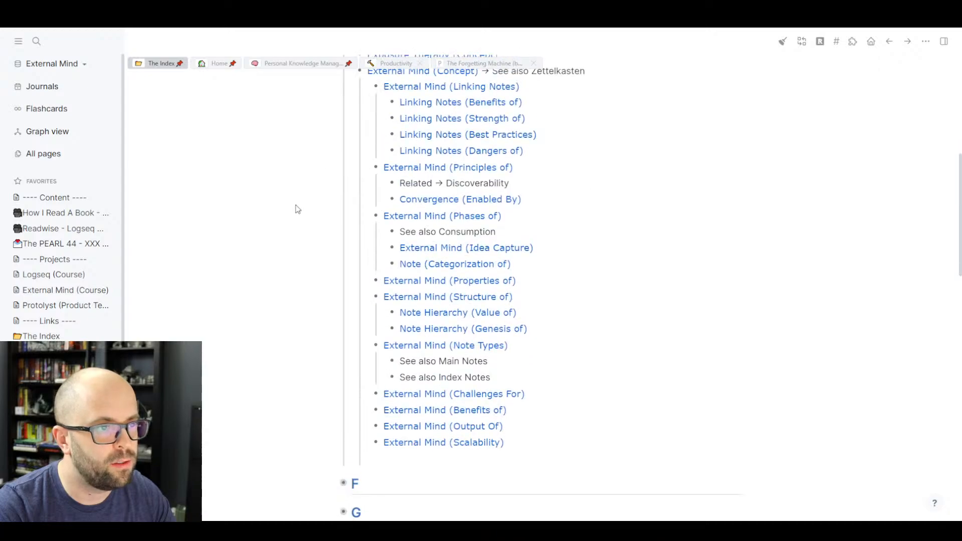
- Add a [[Ebbinghaus Forgetting Curves (Concept)]] entry below Eat the Frog in The Index
scroll(296, 206, up, 10)
scroll(371, 285, down, 3)
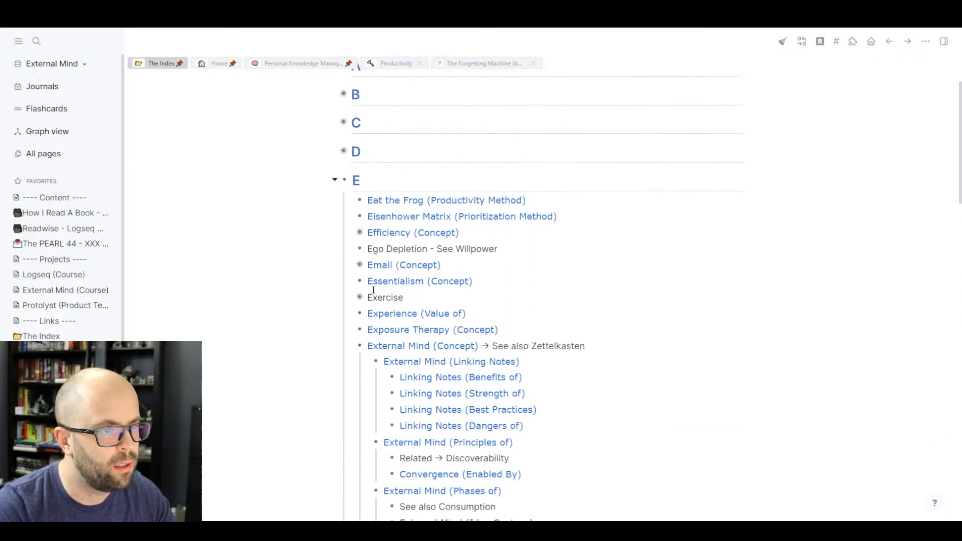
click(549, 200)
key(Return)
text([[E)
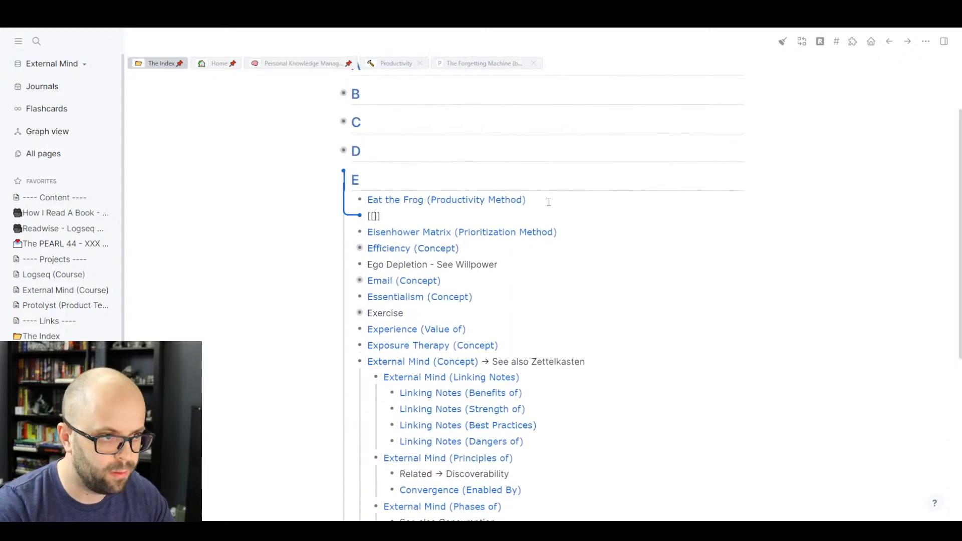
text(bbing)
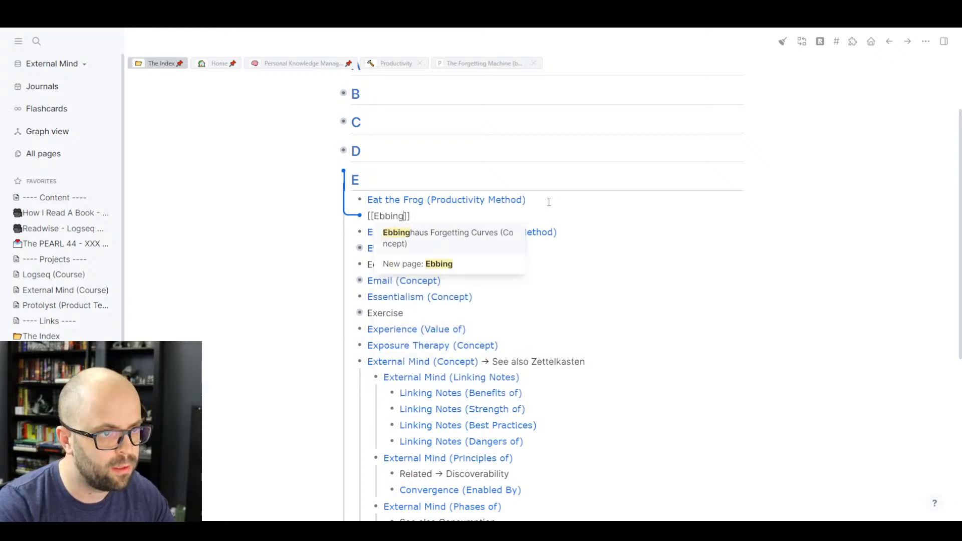
key(Return)
click(218, 276)
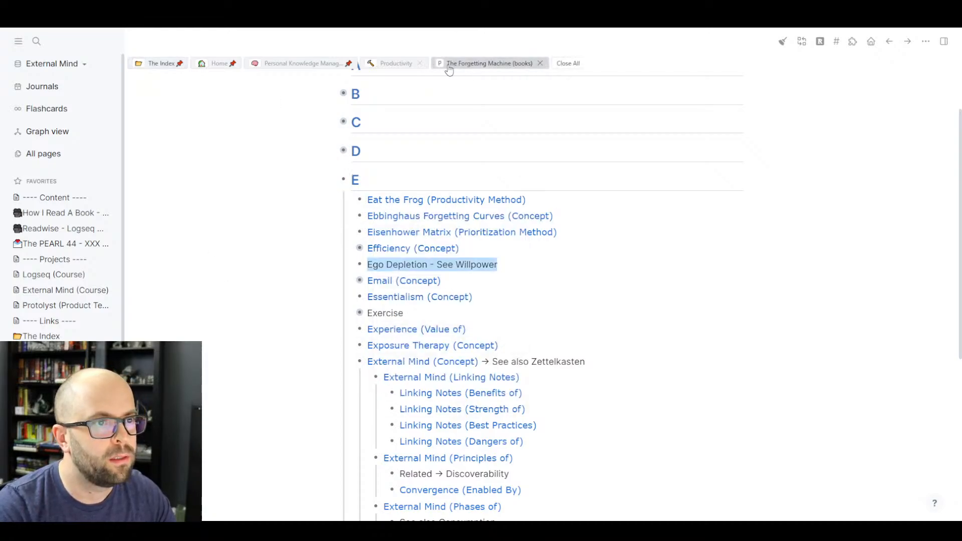
click(449, 63)
scroll(428, 244, down, 3)
scroll(428, 244, down, 2)
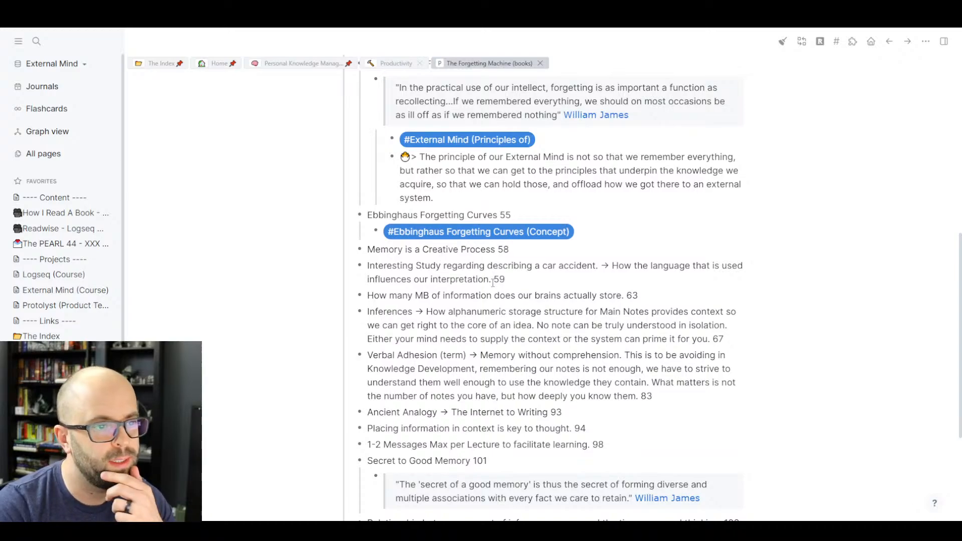
click(526, 251)
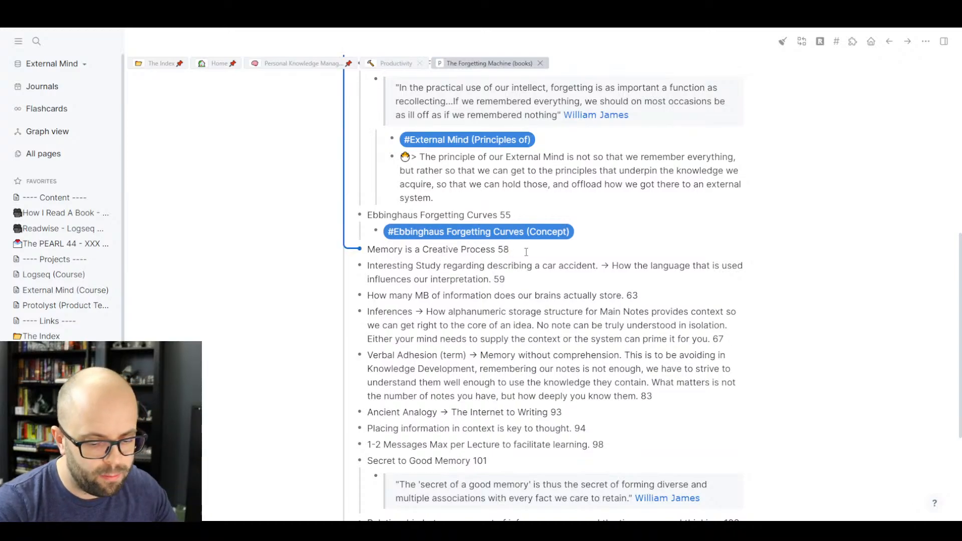
key(Return)
key(Tab)
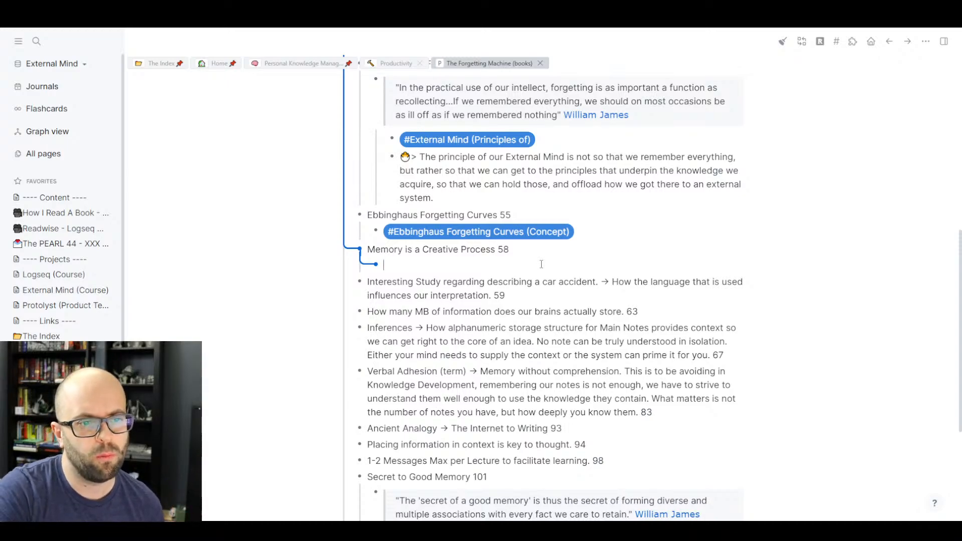
key(BackSpace)
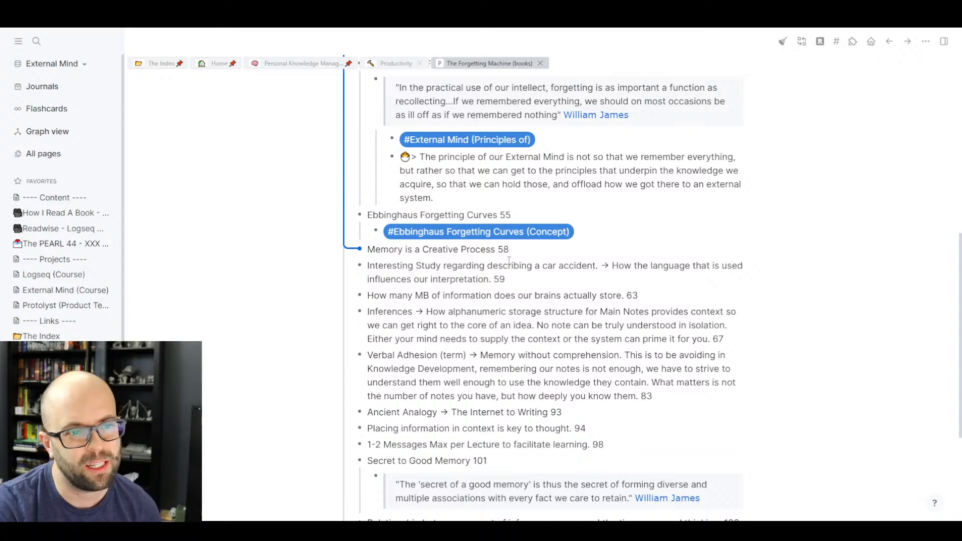
click(278, 286)
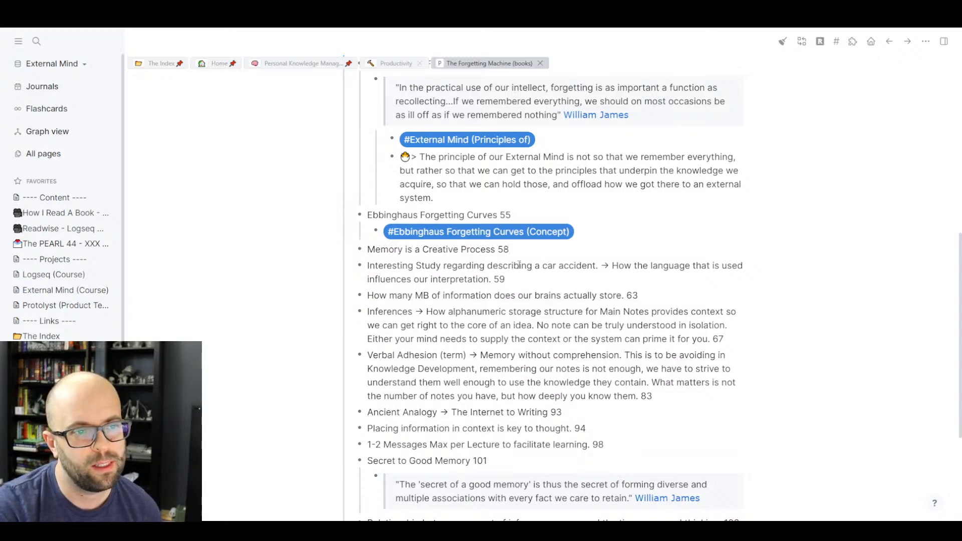
click(529, 252)
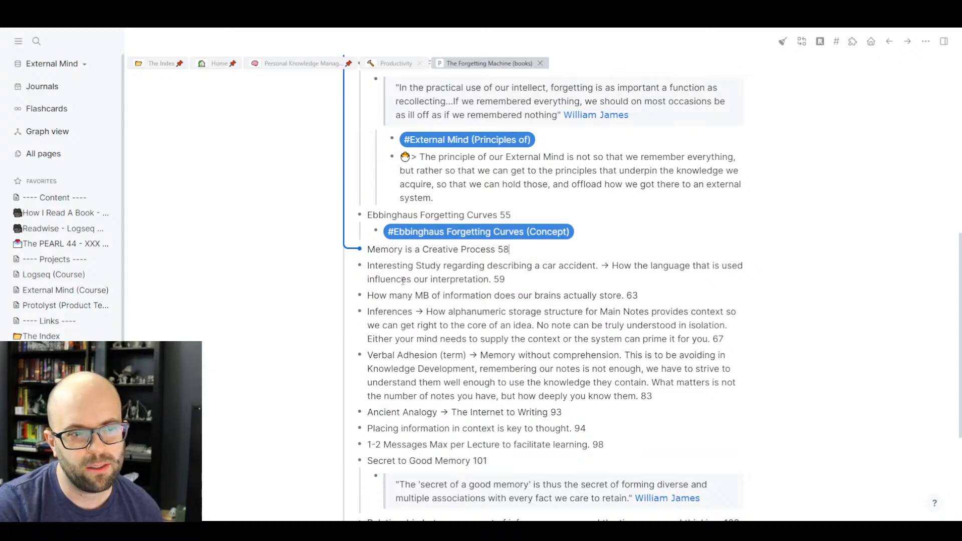
click(283, 284)
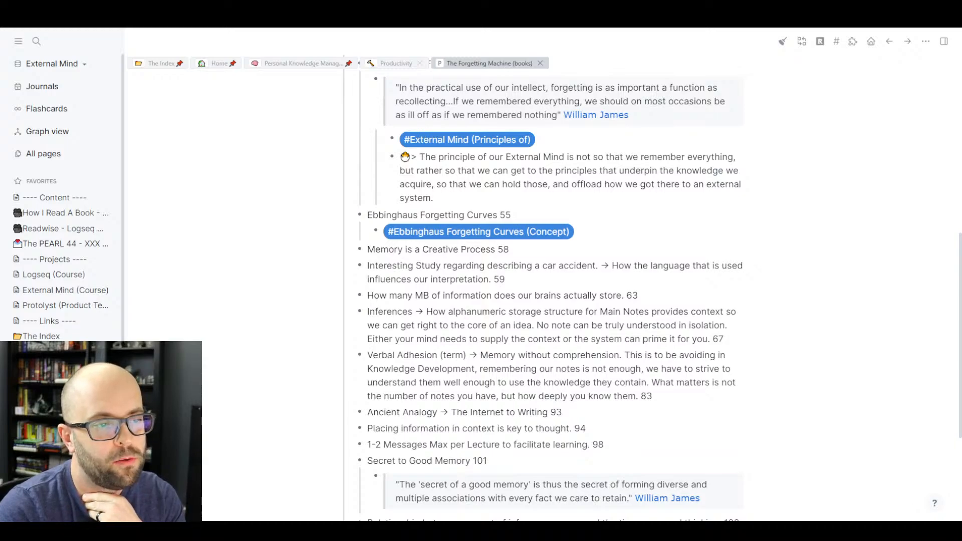
scroll(551, 301, up, 5)
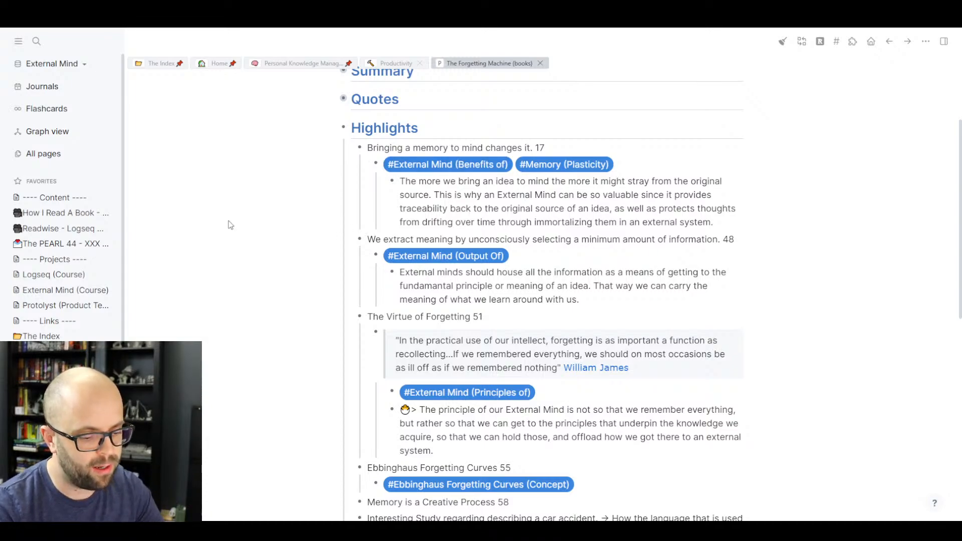
key(g)
key(j)
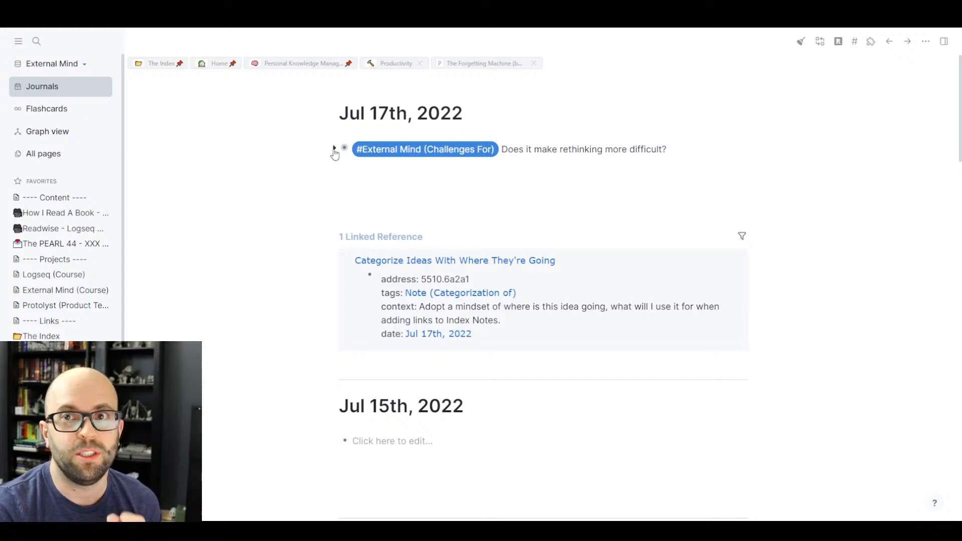
click(334, 150)
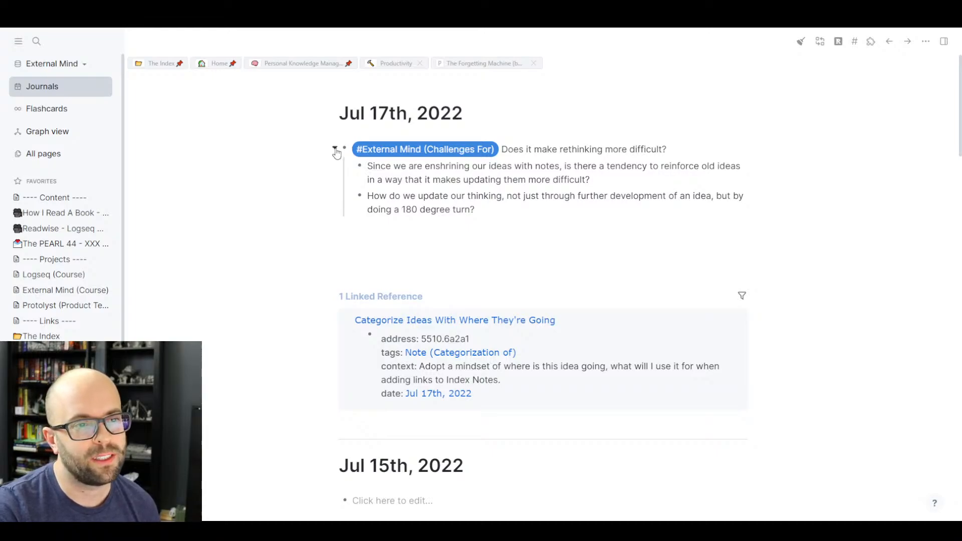
click(335, 150)
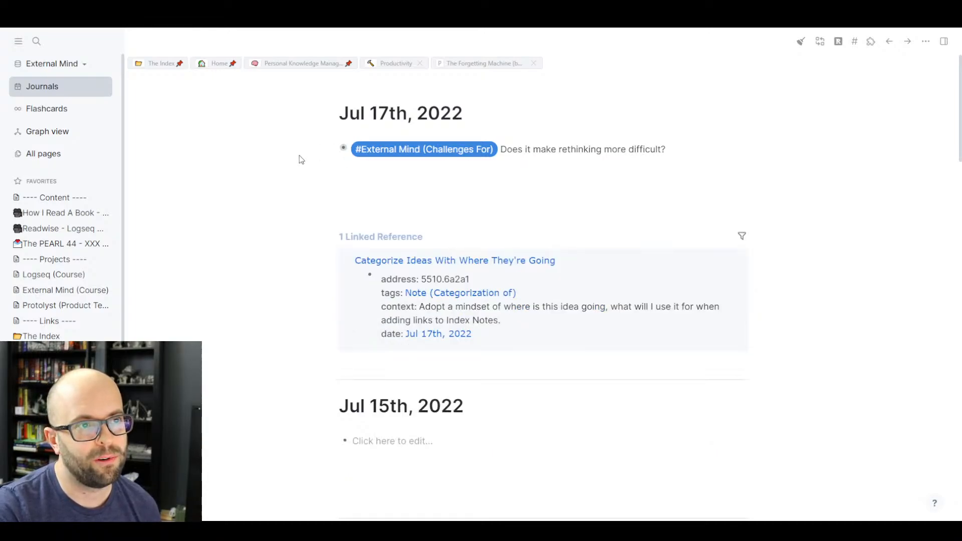
click(481, 64)
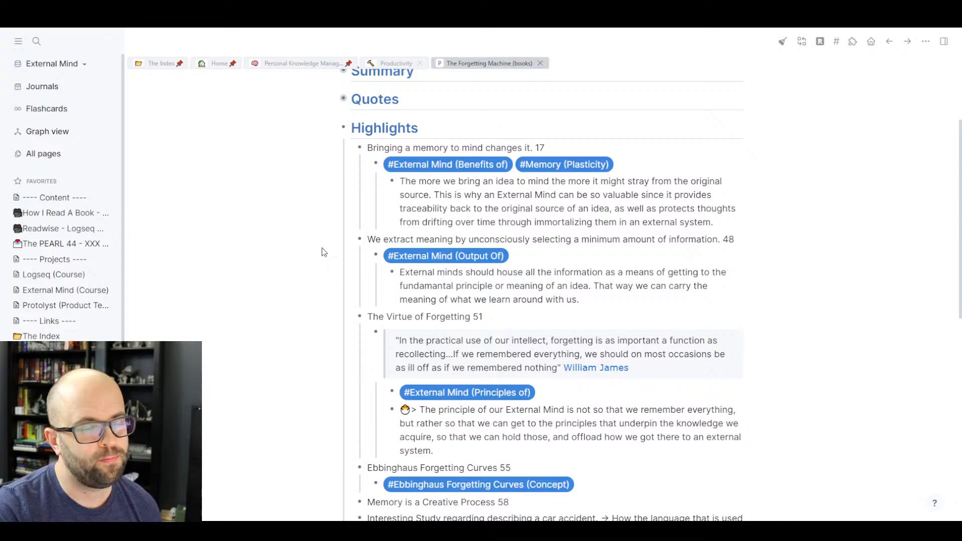
scroll(298, 271, up, 4)
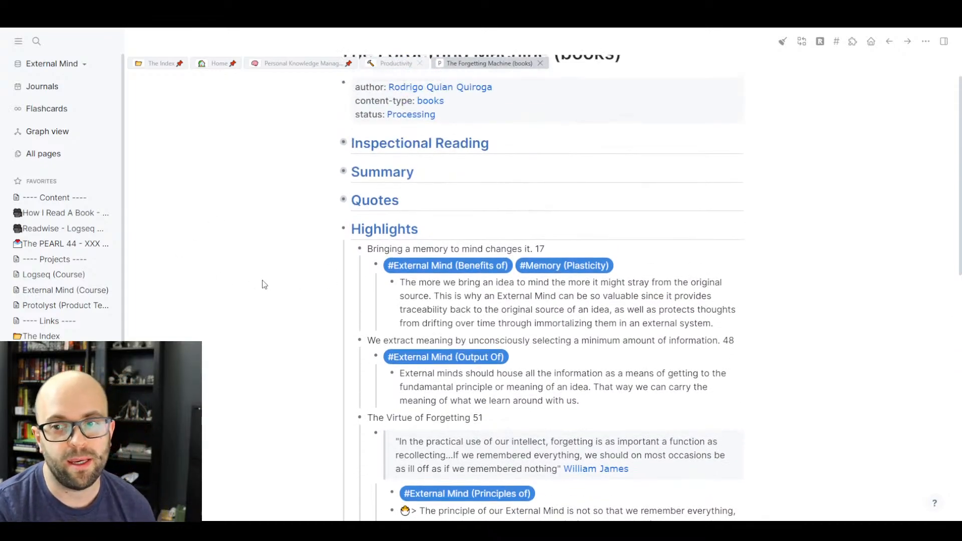
click(463, 271)
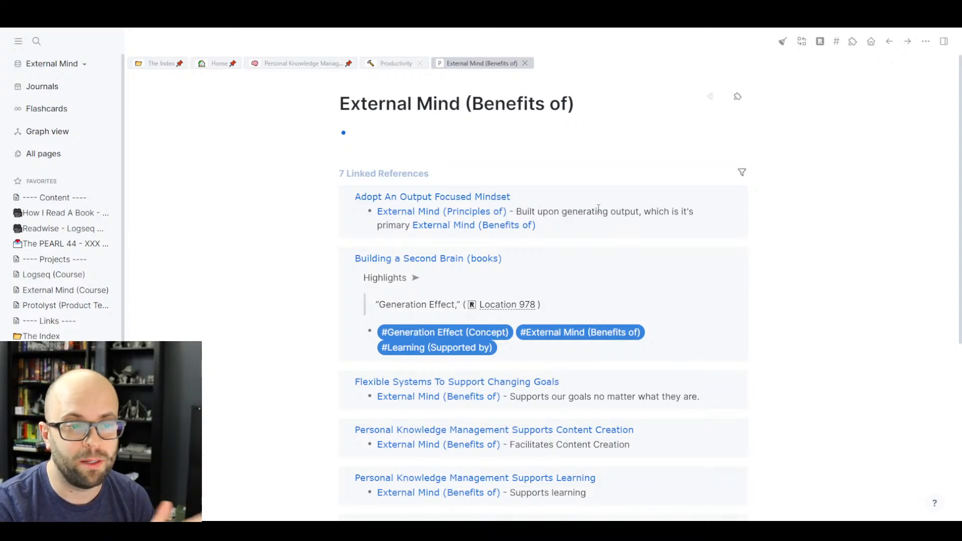
scroll(555, 217, down, 2)
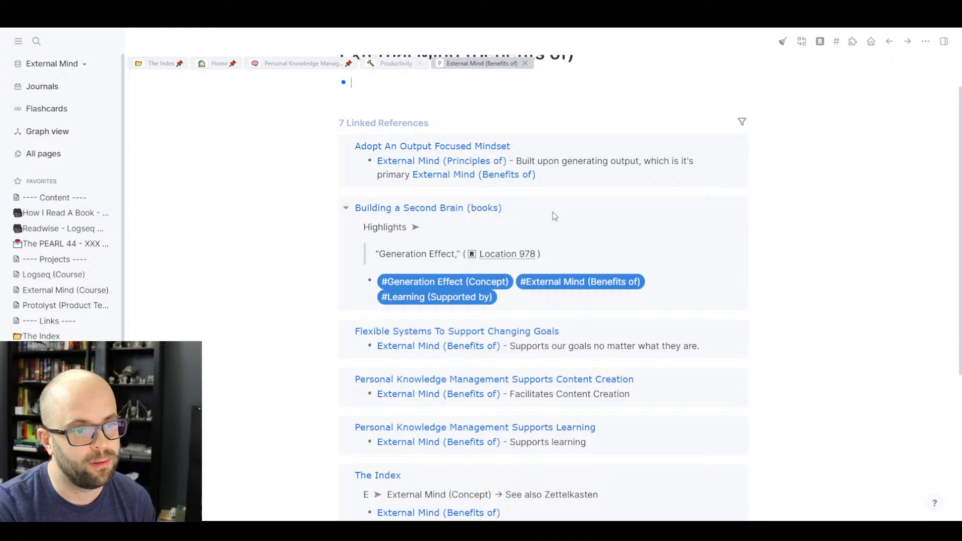
scroll(555, 216, up, 2)
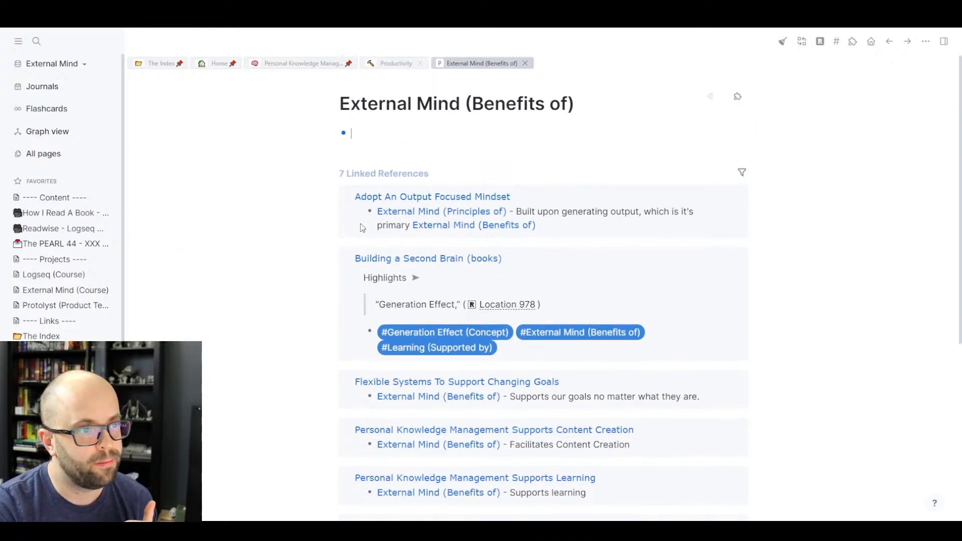
scroll(408, 225, down, 2)
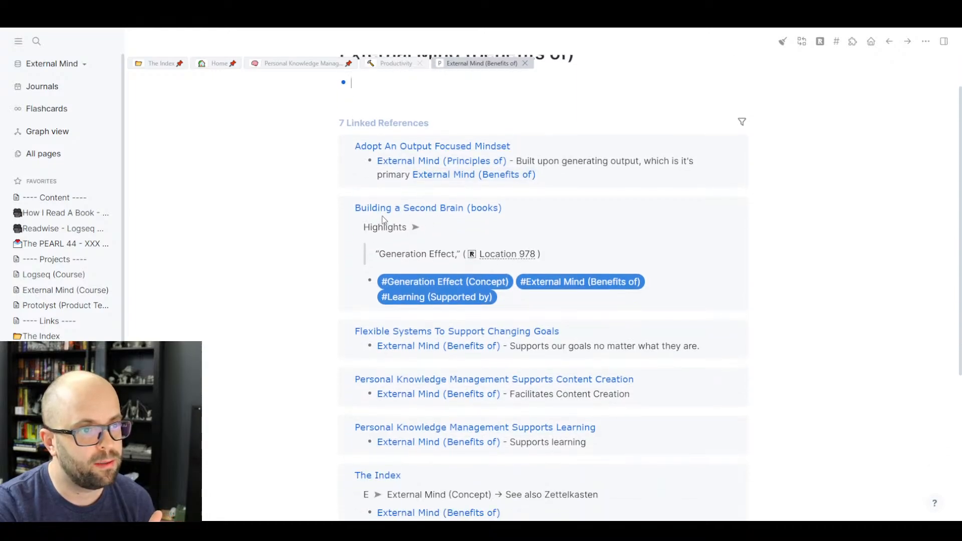
scroll(505, 269, down, 1)
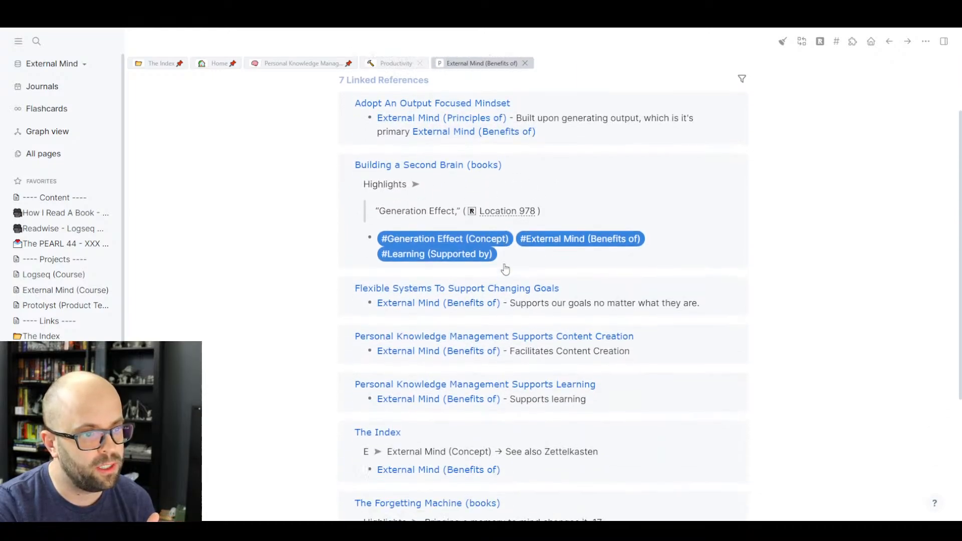
scroll(506, 269, down, 1)
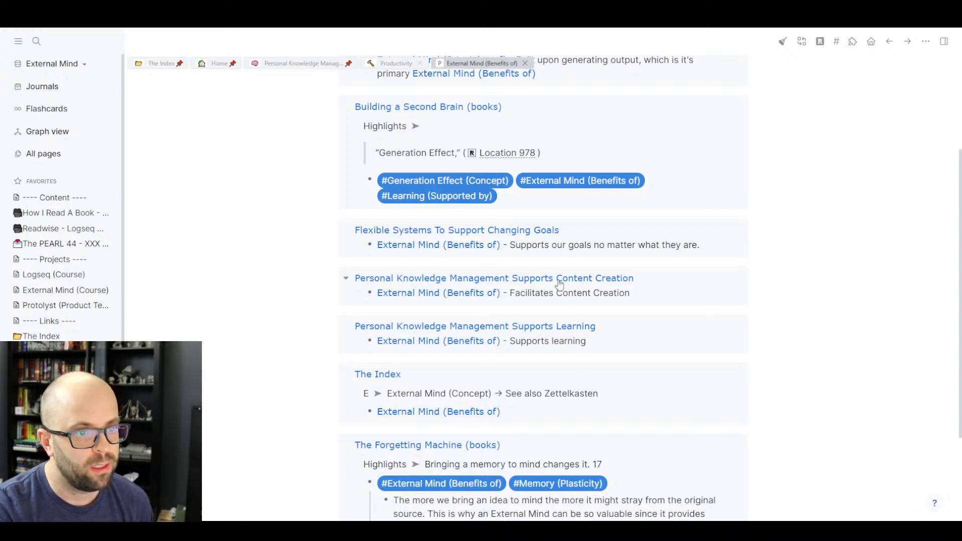
scroll(591, 335, down, 2)
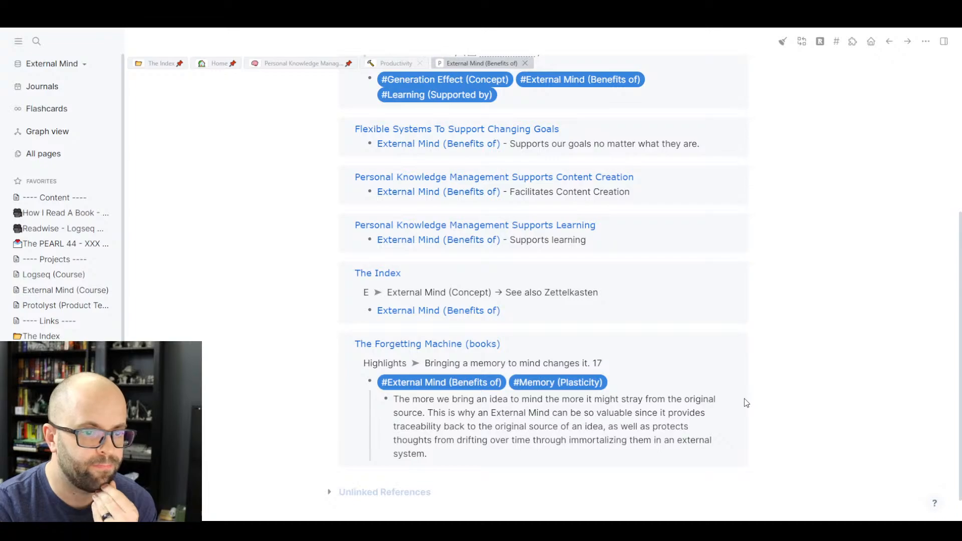
scroll(659, 399, up, 2)
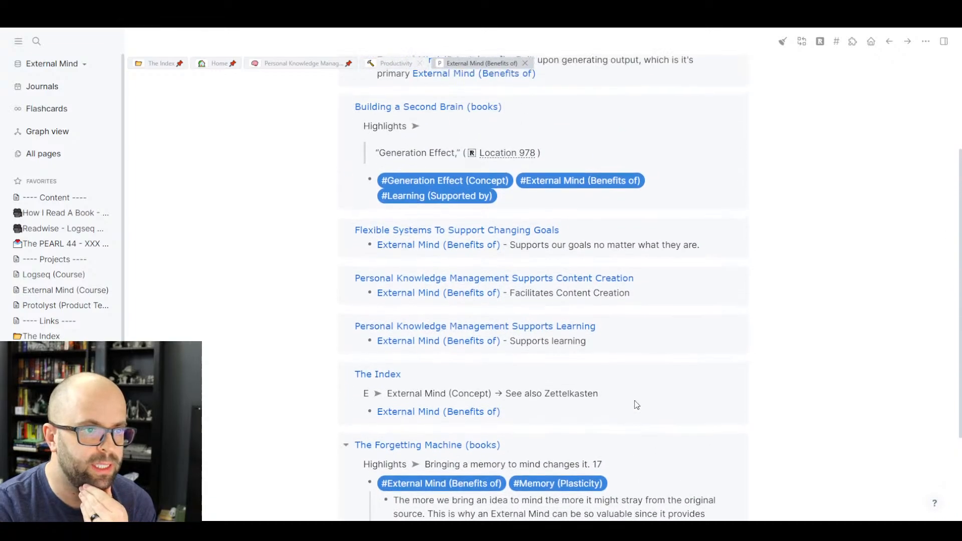
scroll(636, 405, up, 2)
scroll(636, 405, down, 2)
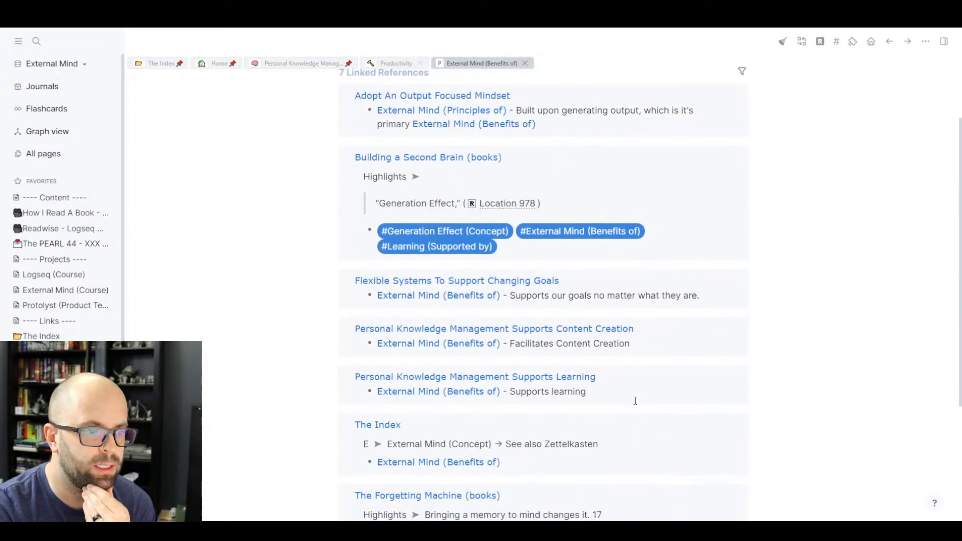
scroll(637, 405, up, 1)
scroll(636, 405, down, 1)
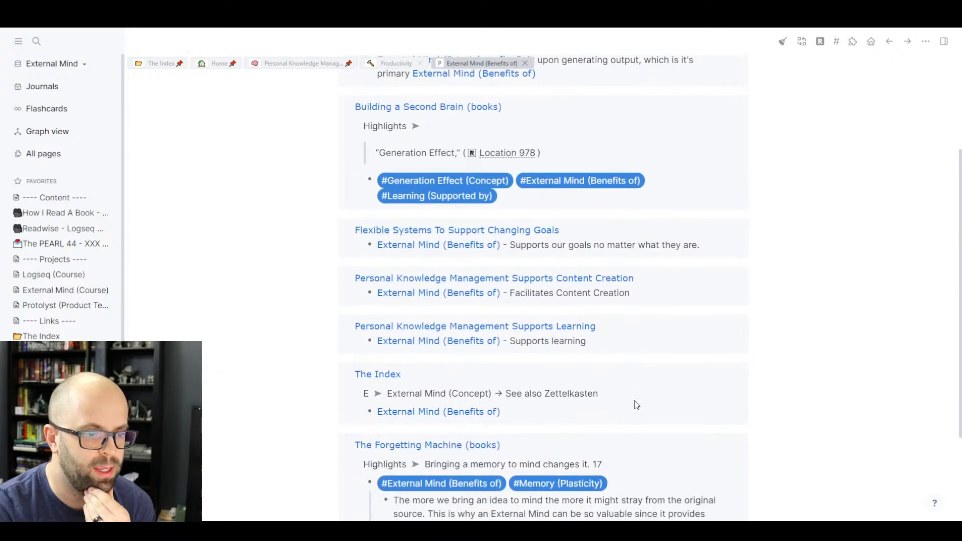
scroll(637, 405, up, 1)
scroll(637, 405, down, 2)
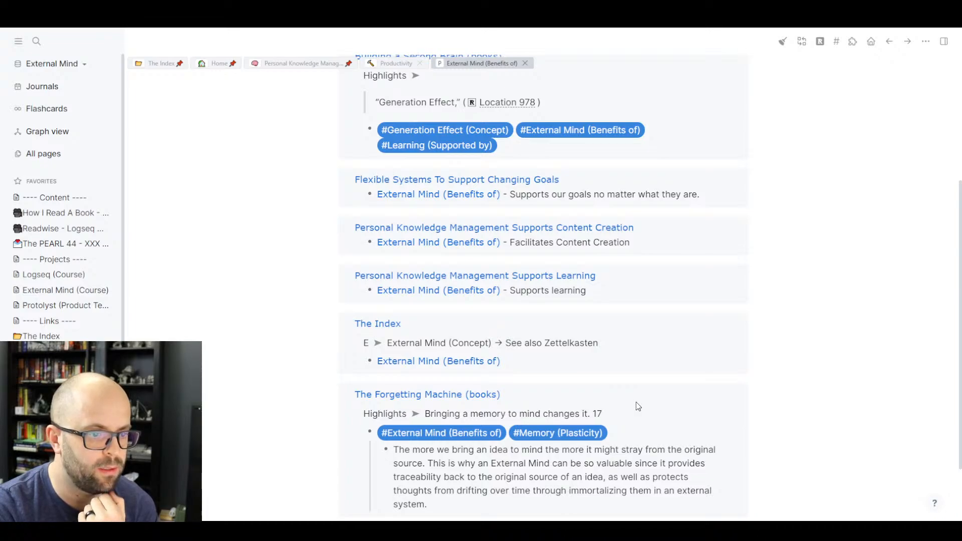
scroll(657, 380, up, 4)
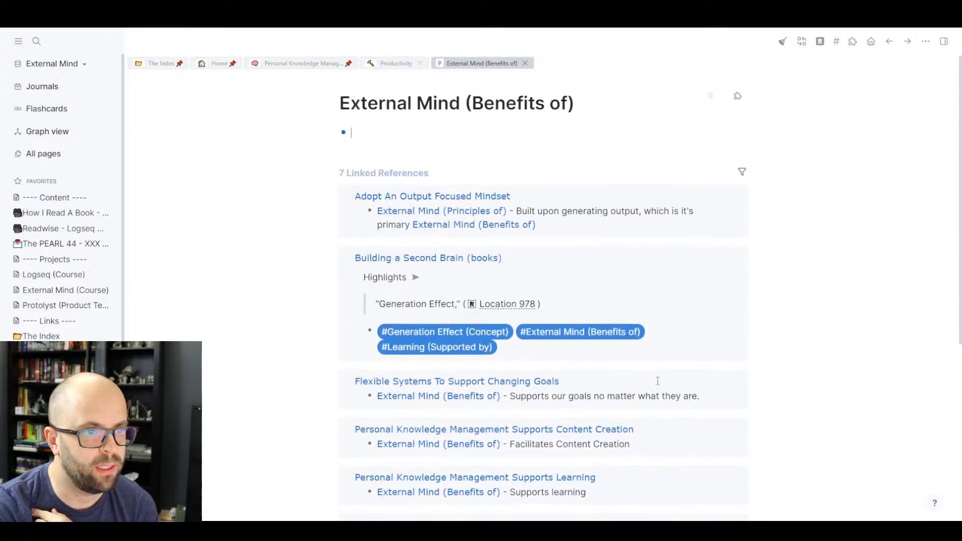
- Create a New Note block with the Main Note template inserted as a nested child
click(404, 135)
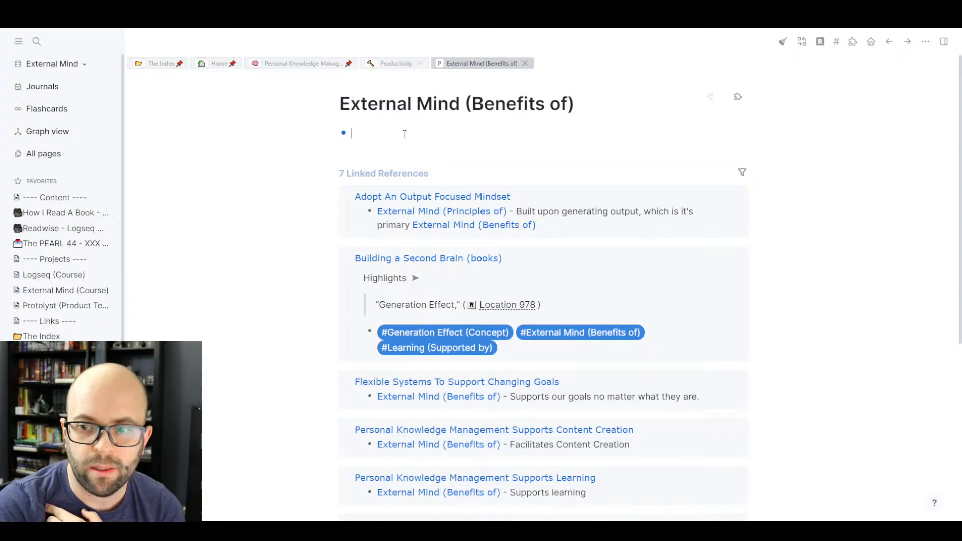
text(New Note)
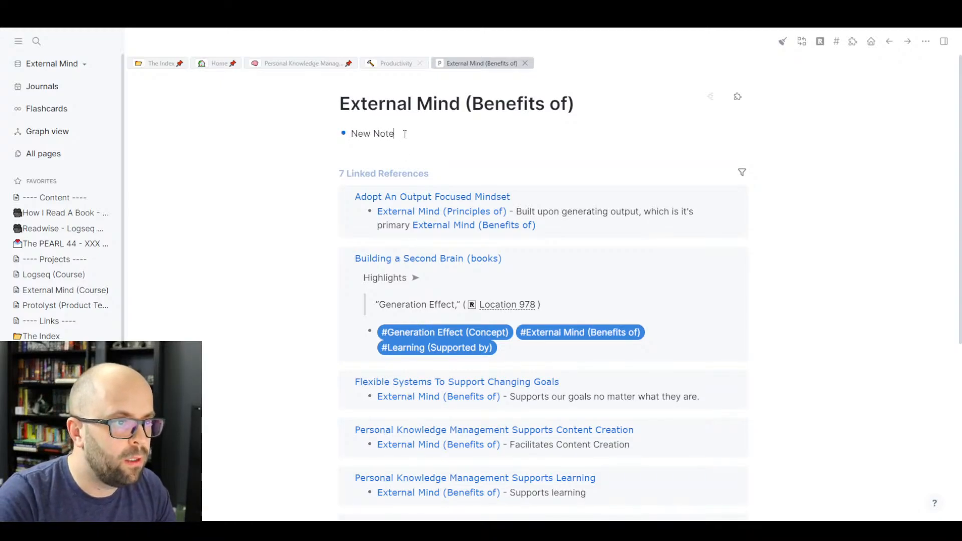
key(Return)
key(Tab)
text(/tmep)
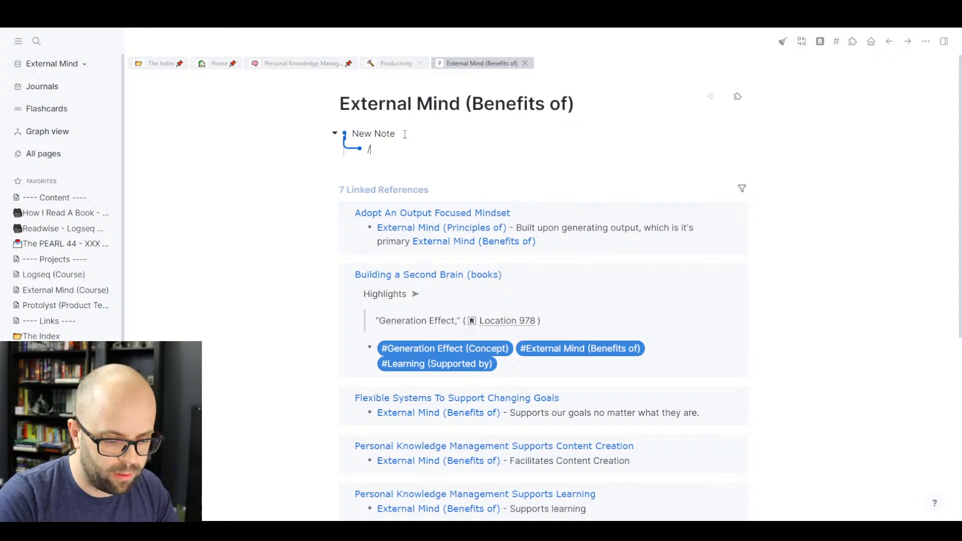
key(BackSpace)
key(BackSpace)
key(BackSpace)
text(emp)
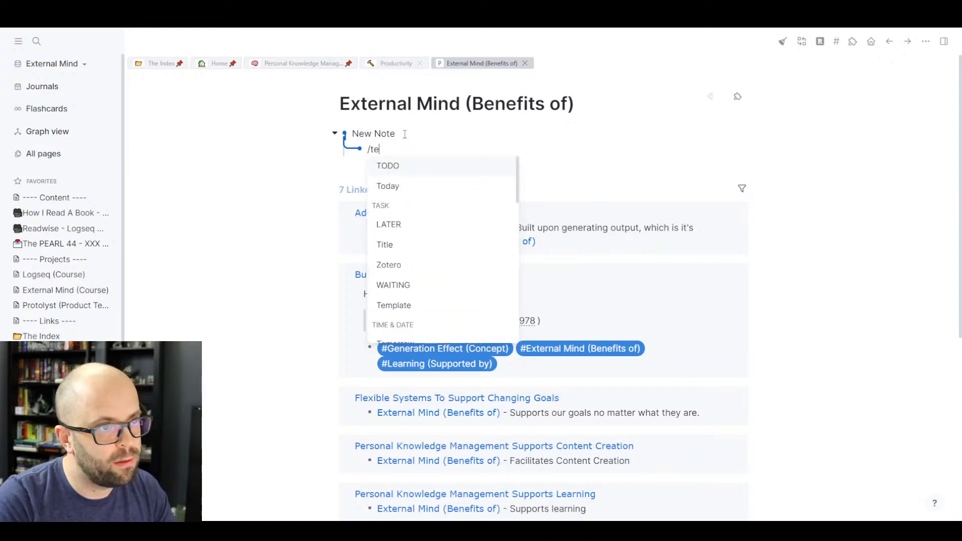
key(Return)
key(Down)
key(Down)
key(Down)
key(Down)
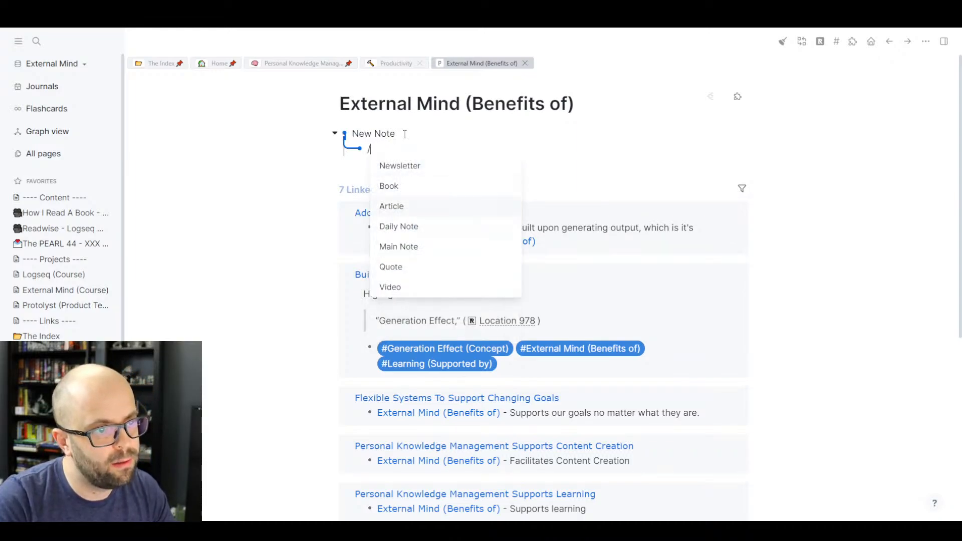
key(Return)
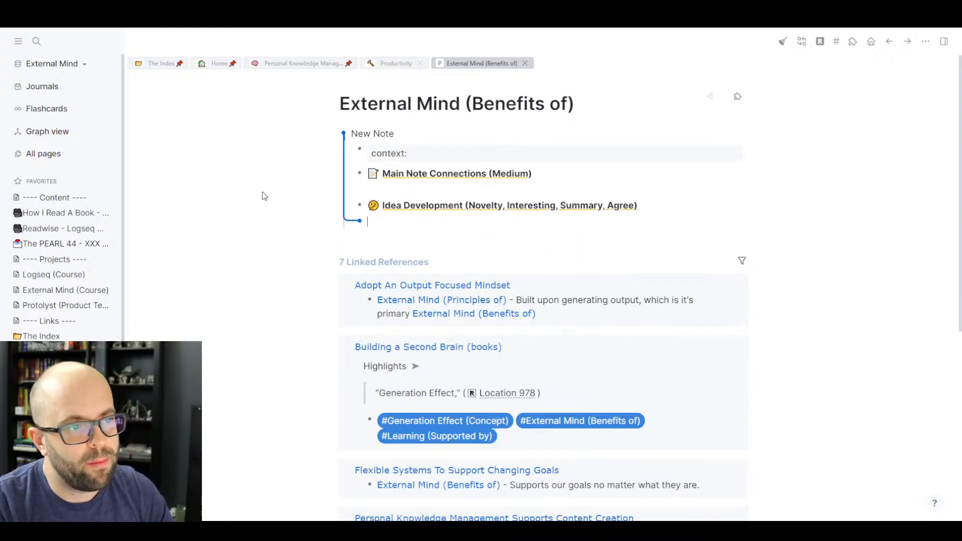
key(Escape)
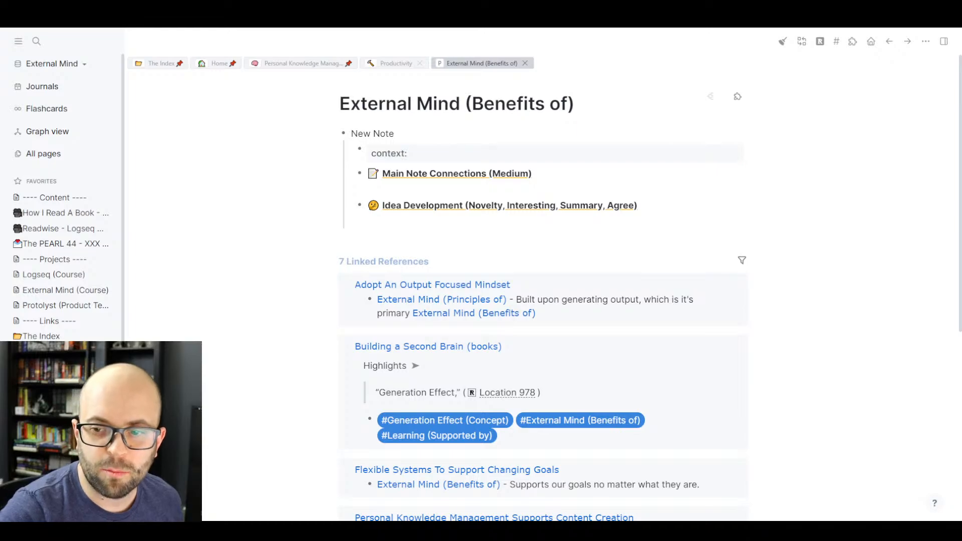
- Add empty bullets below the template's Idea Development section
click(516, 217)
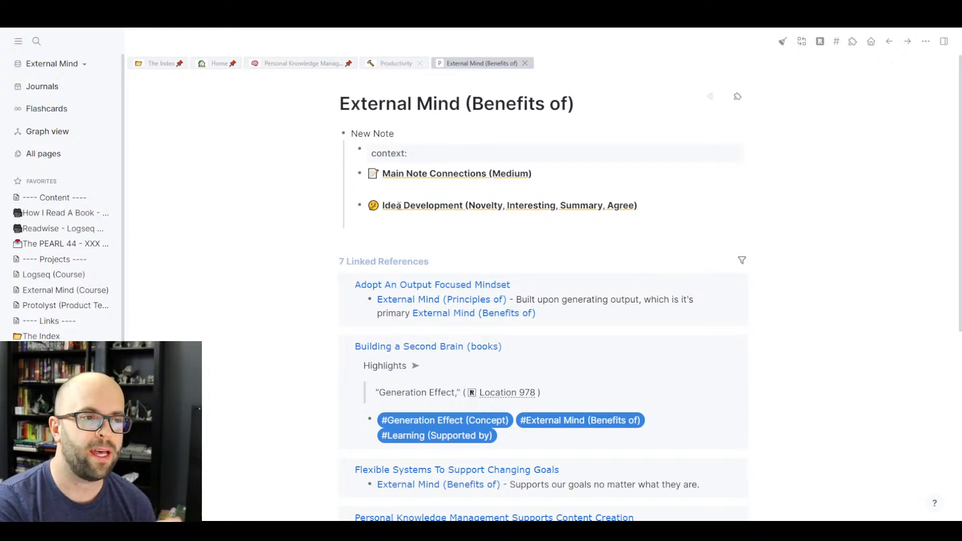
click(402, 218)
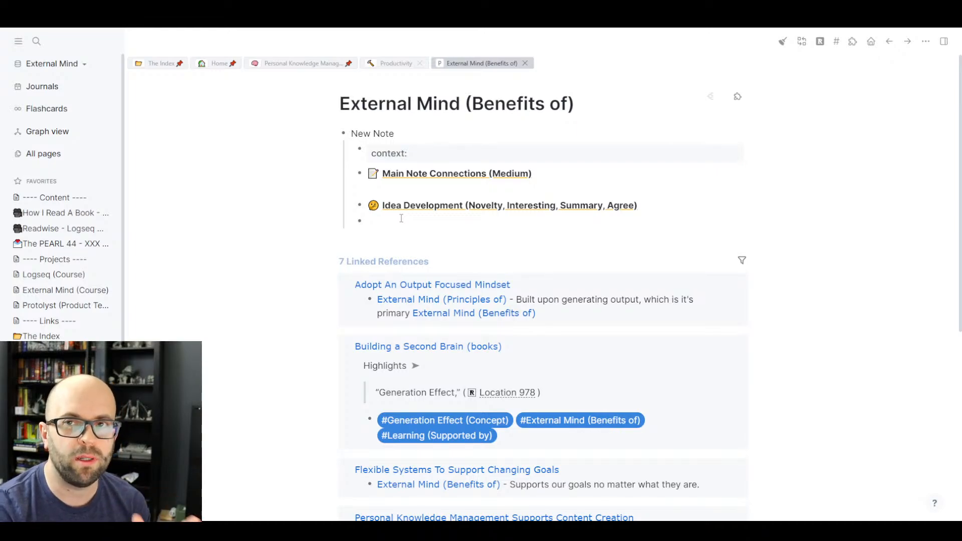
click(402, 219)
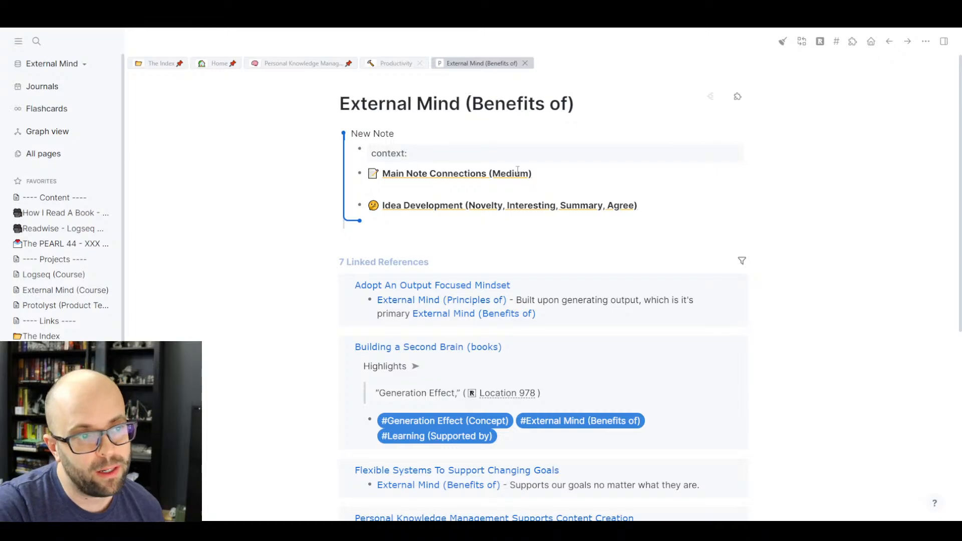
- Set the New Note's tags property to [[External Mind (Benefits of)]] using the copied page title
click(528, 155)
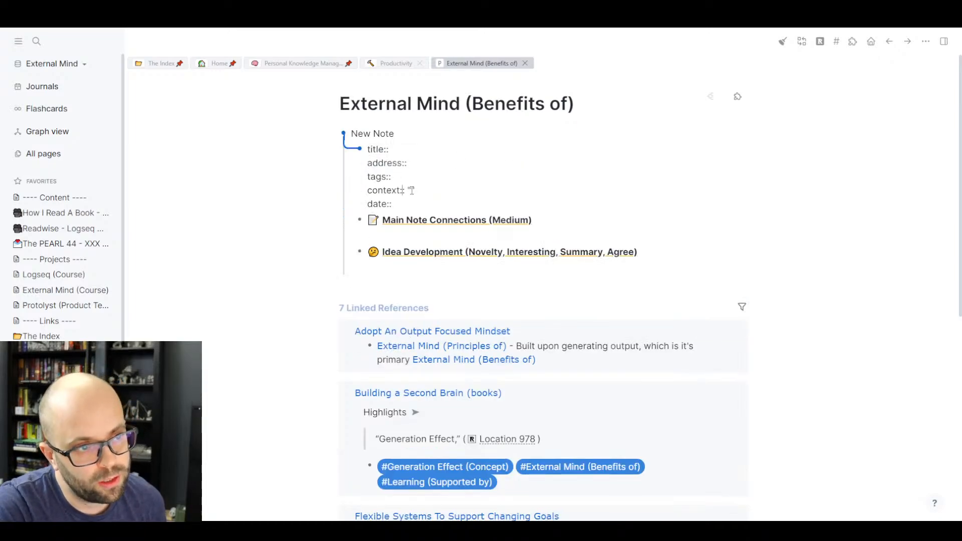
click(427, 164)
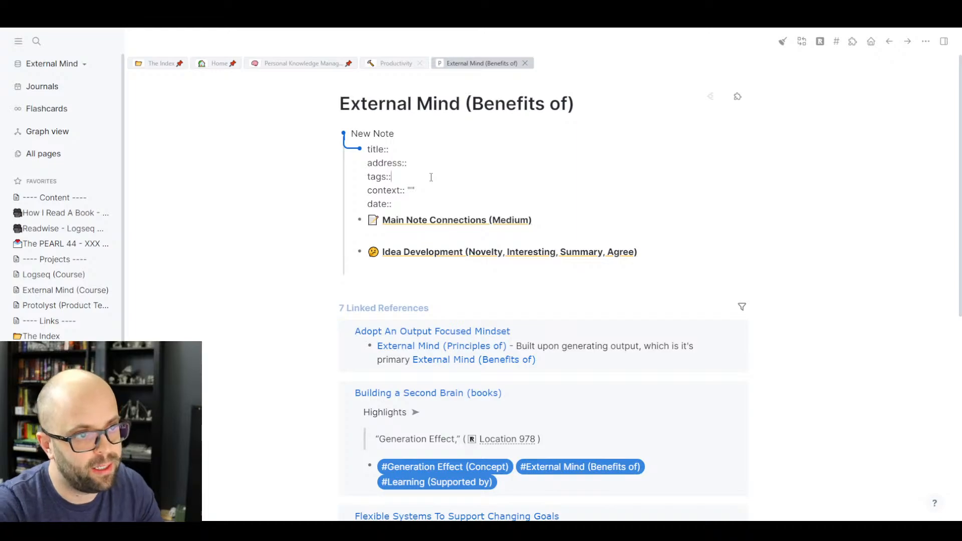
click(478, 113)
key(ctrl+a)
key(ctrl+c)
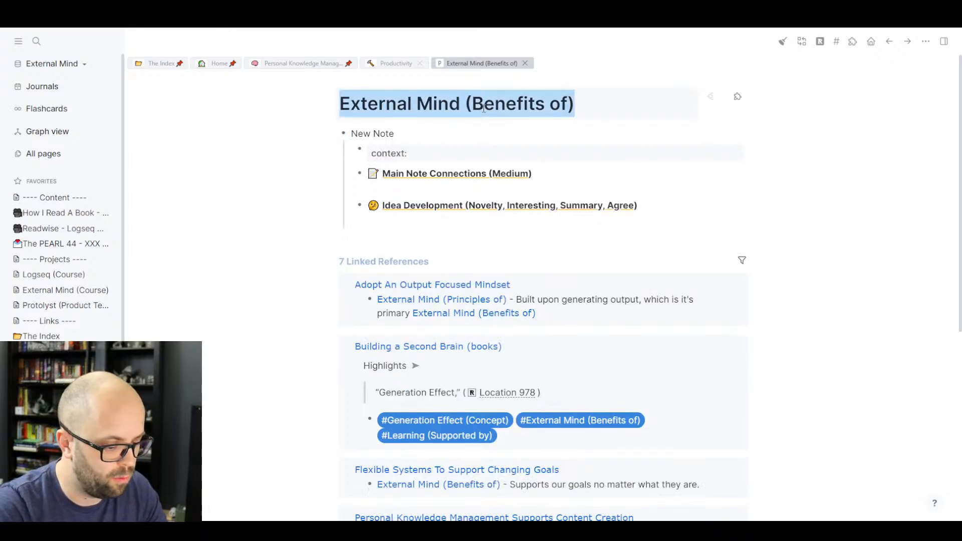
click(468, 154)
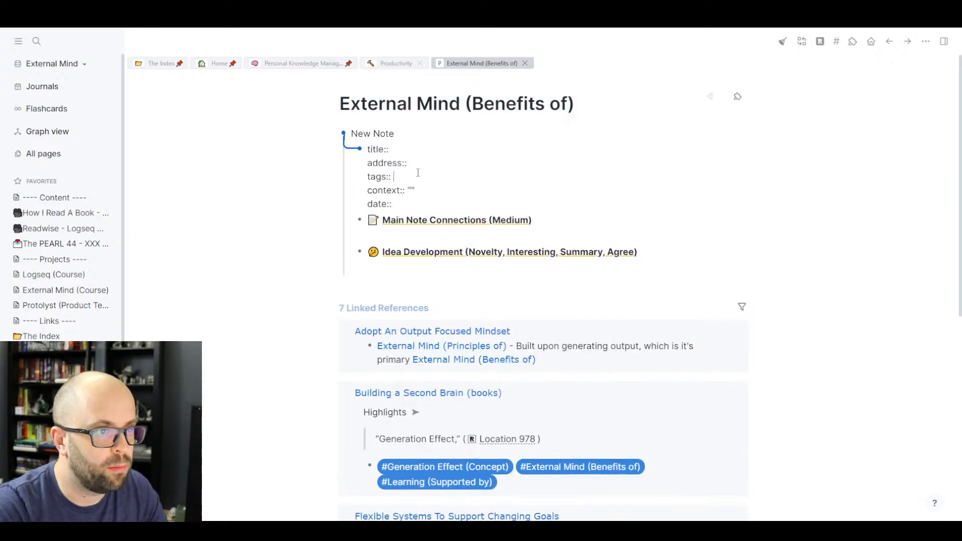
text([[)
key(ctrl+v)
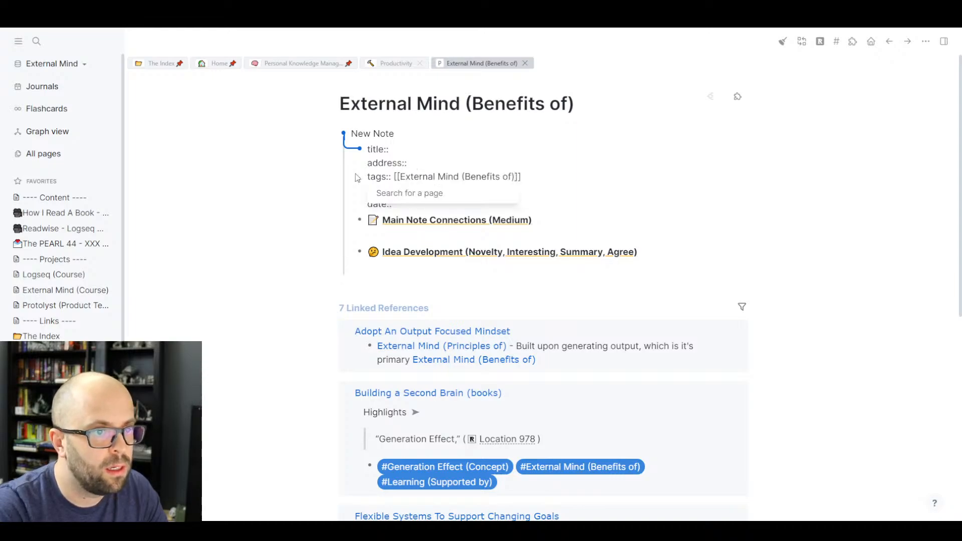
- Fill the date property with today's date, Jul 17th, 2022, via /today
click(281, 183)
click(407, 192)
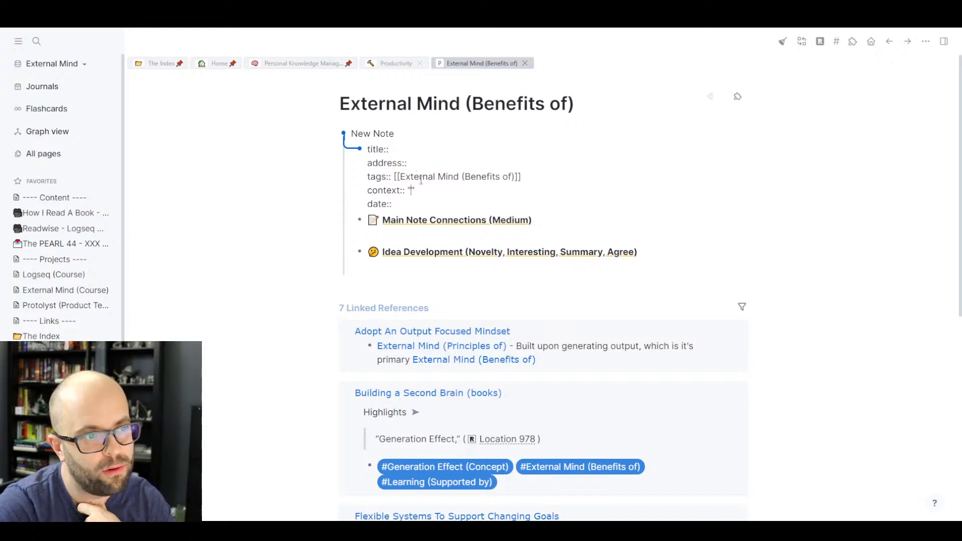
click(410, 205)
text(/today)
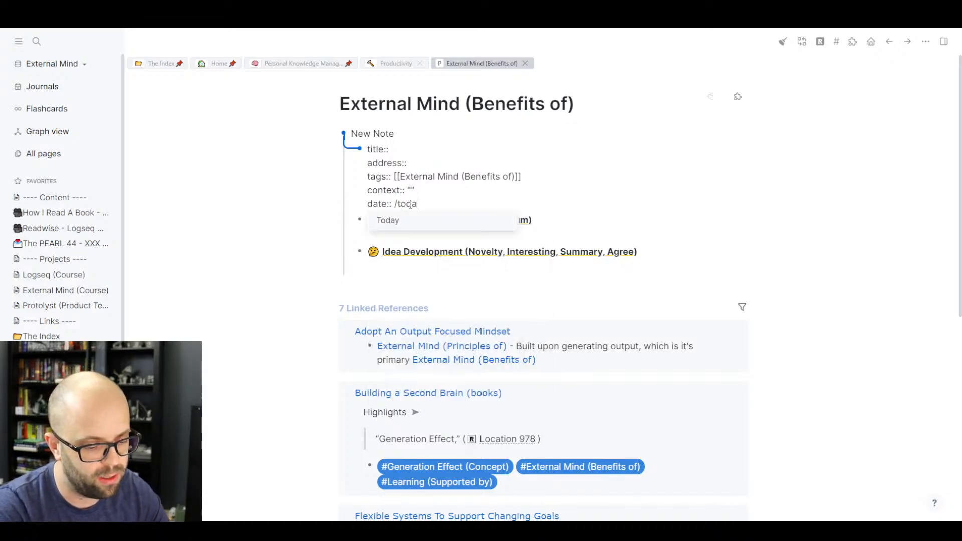
click(412, 221)
click(209, 217)
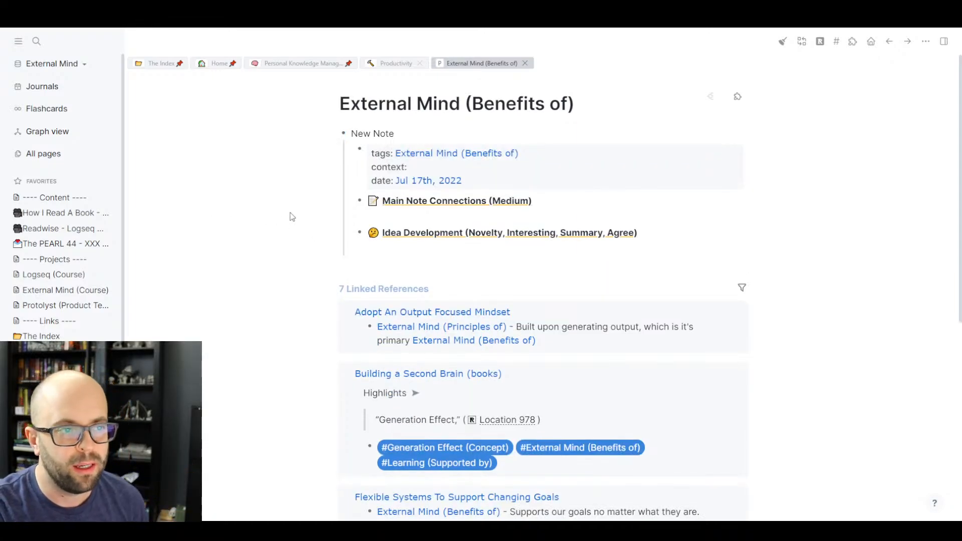
click(404, 246)
scroll(307, 245, down, 7)
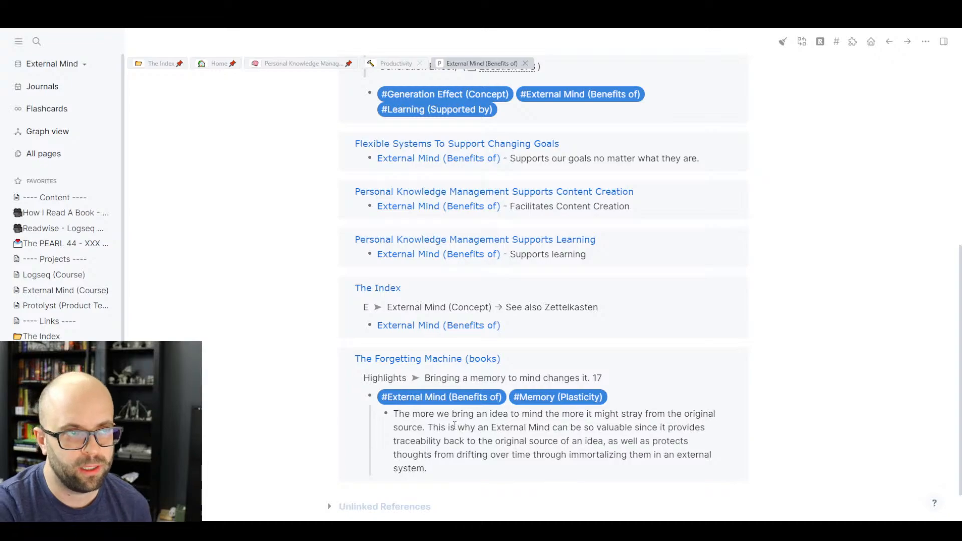
scroll(509, 388, up, 7)
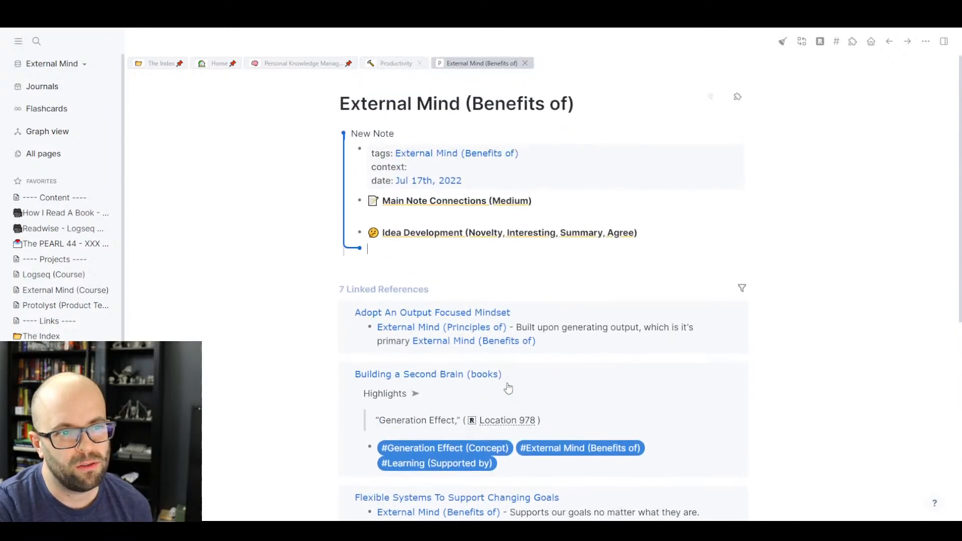
click(446, 276)
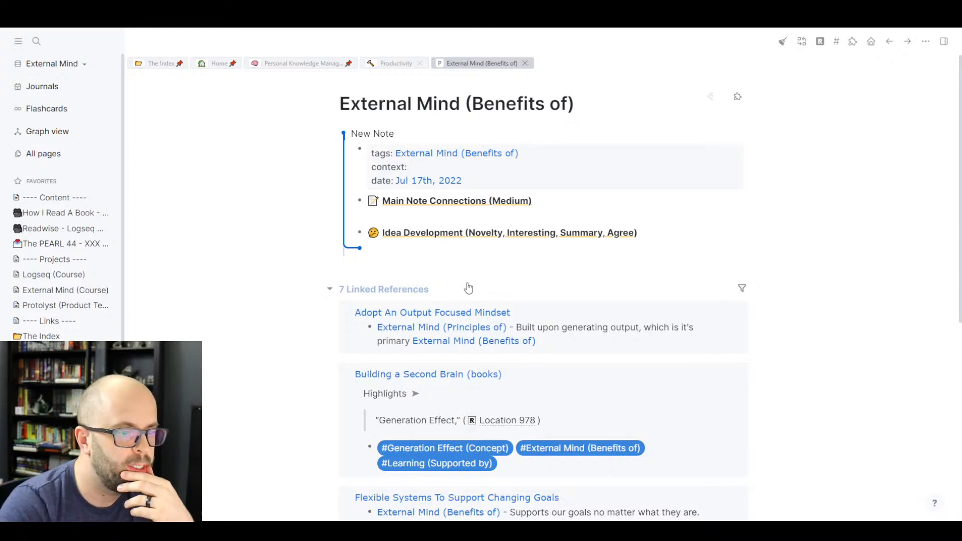
scroll(468, 287, down, 4)
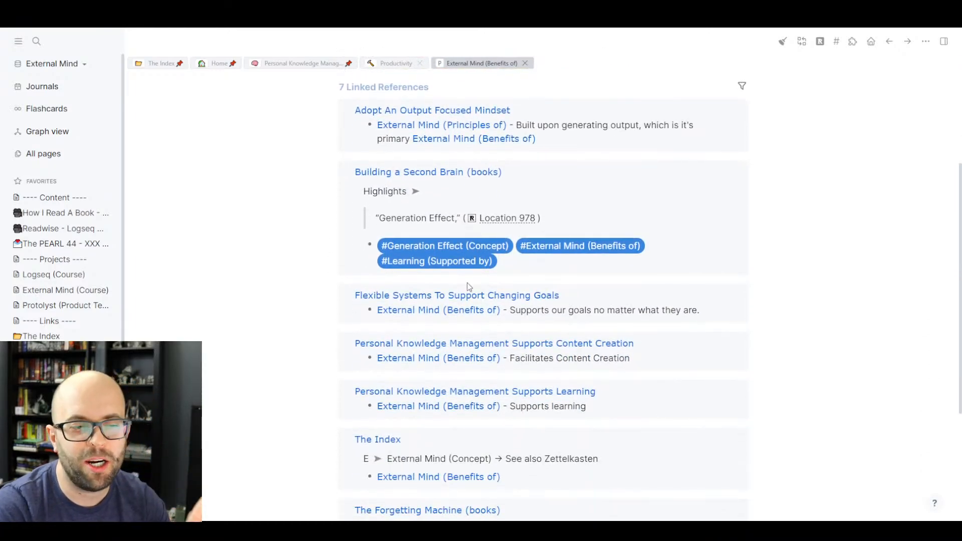
scroll(468, 287, down, 4)
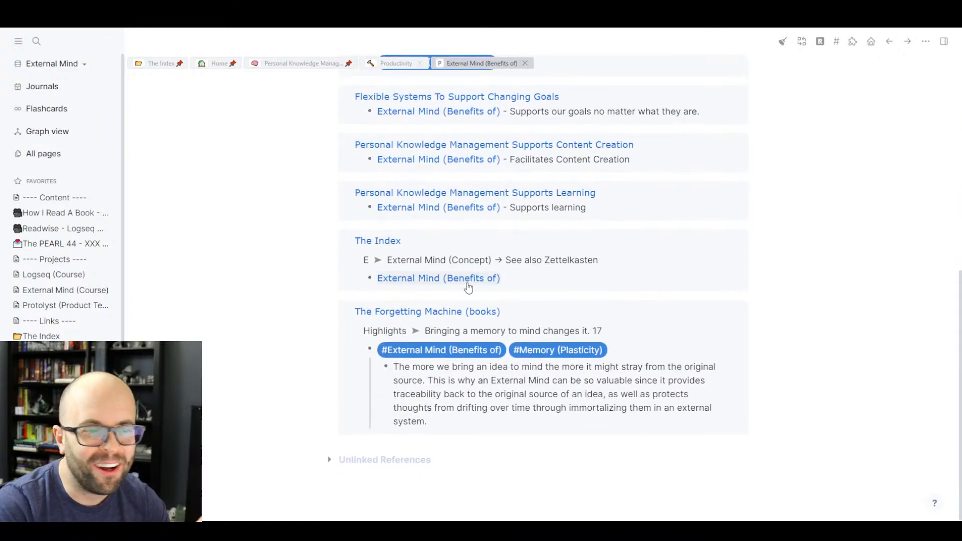
scroll(469, 289, up, 2)
scroll(472, 291, down, 1)
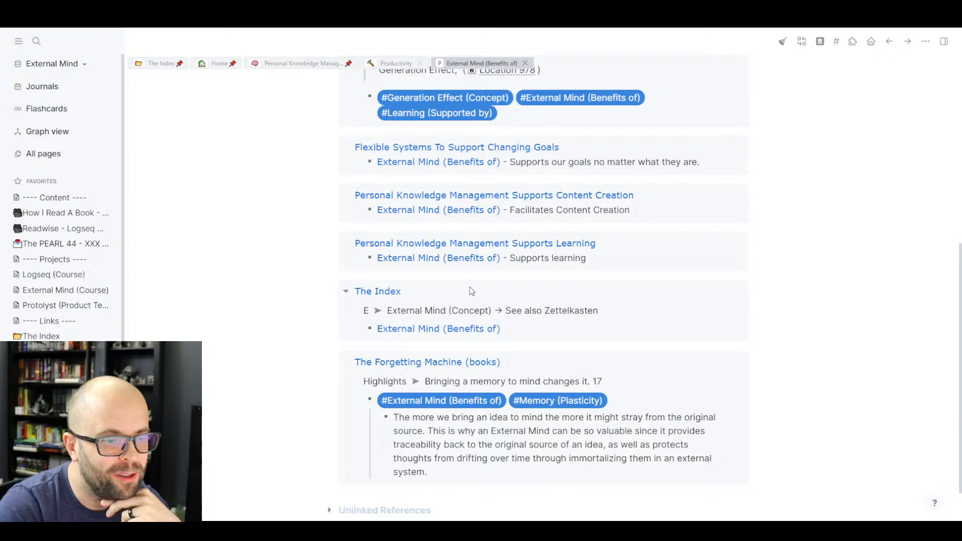
scroll(470, 290, down, 1)
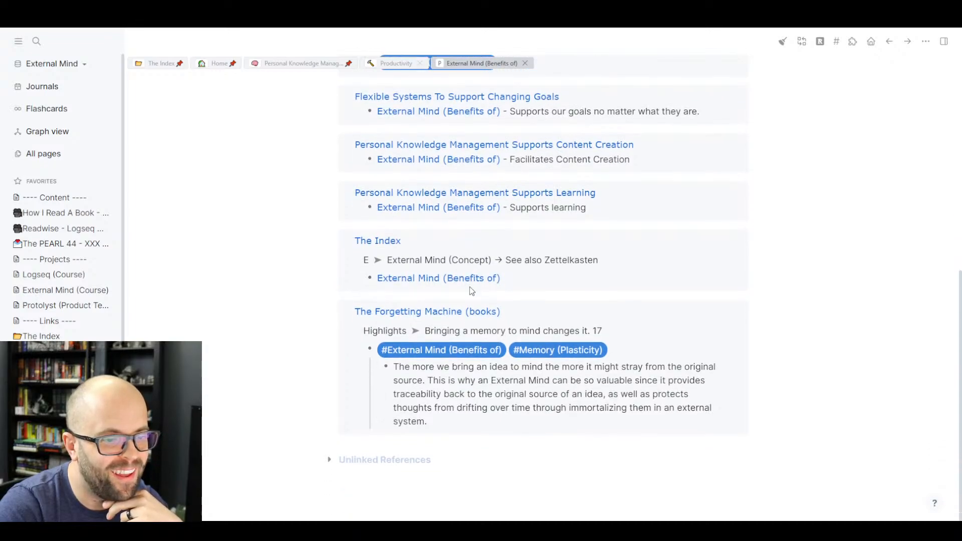
scroll(470, 286, up, 7)
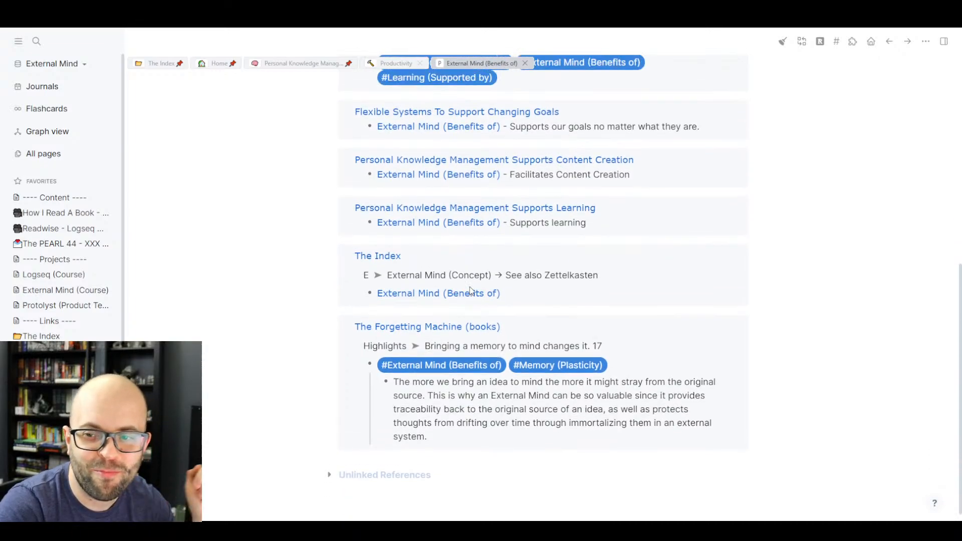
scroll(470, 285, up, 1)
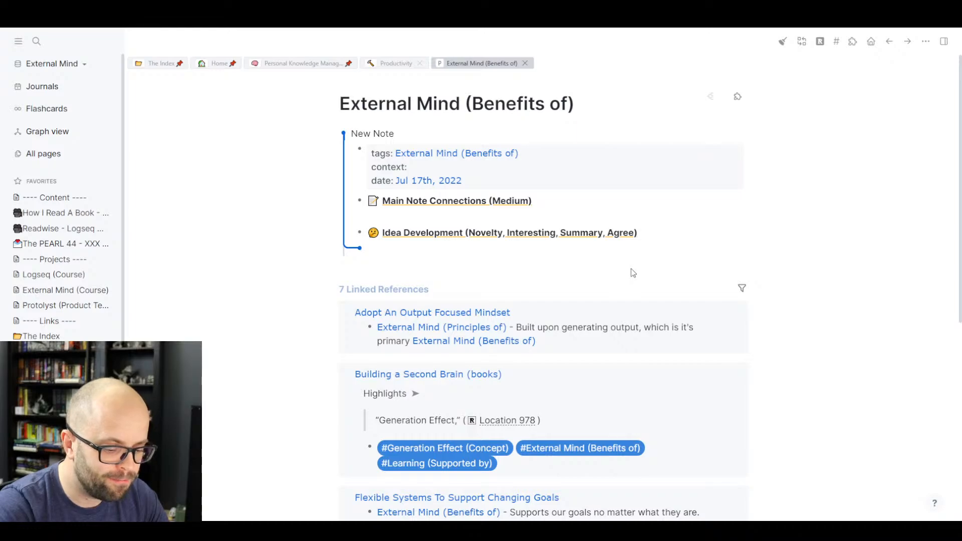
- Write the bullet 'So one of the benefits is sustaining the core concept of an idea over time.' and begin 'This allows you to not have to redo your thinking'
text(So one of the b)
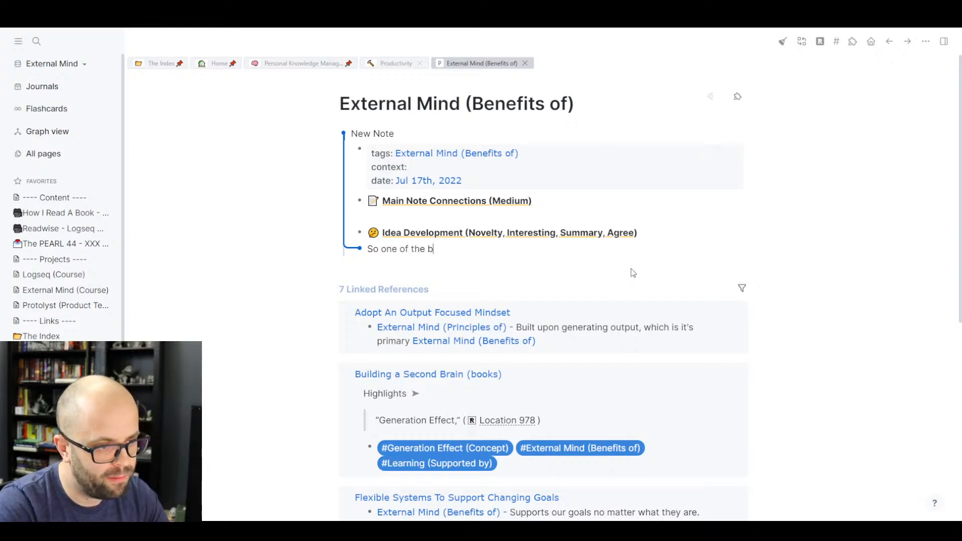
text(enefits is)
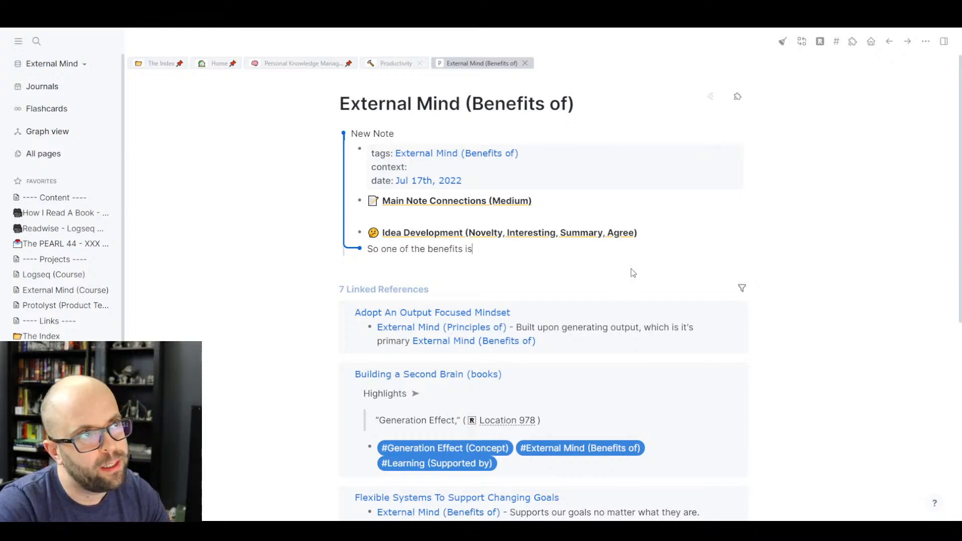
text( susta)
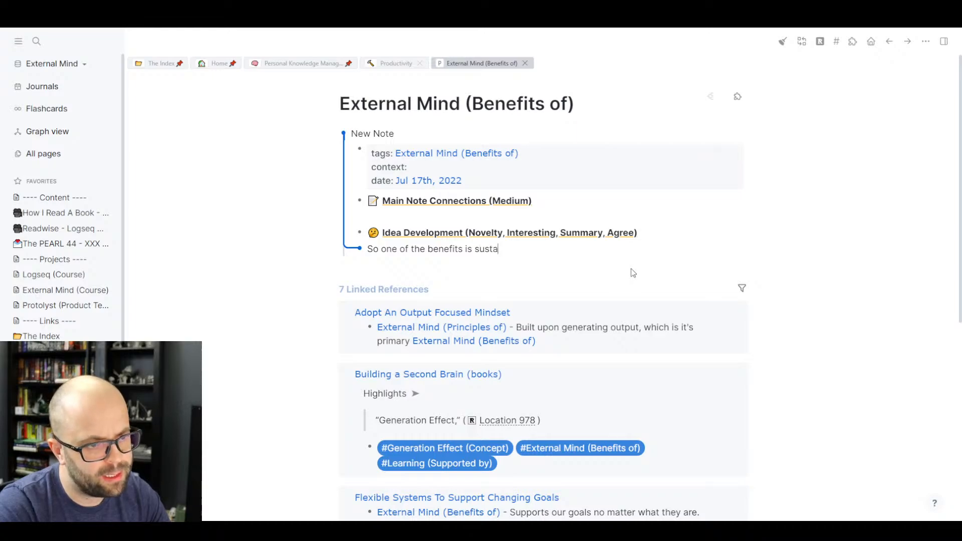
text(ining the)
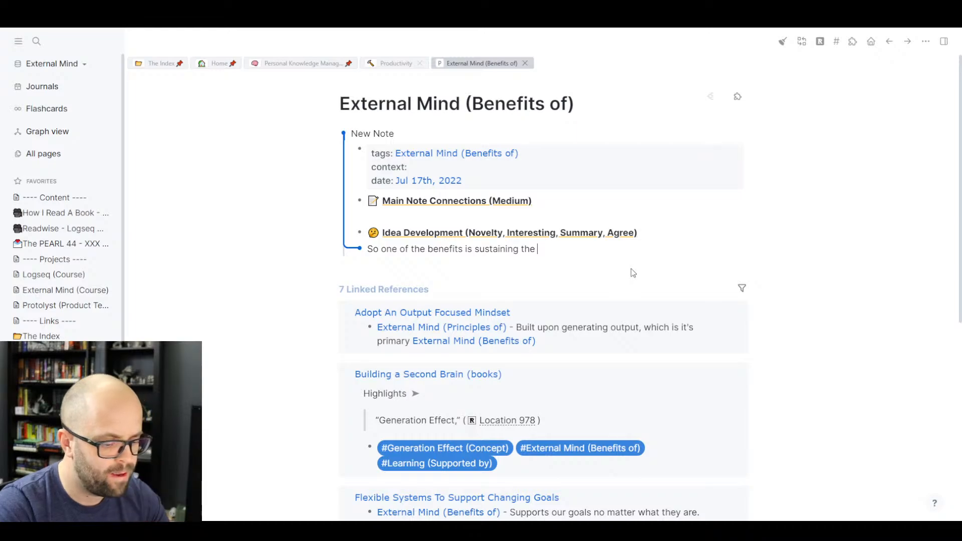
text( core concept o)
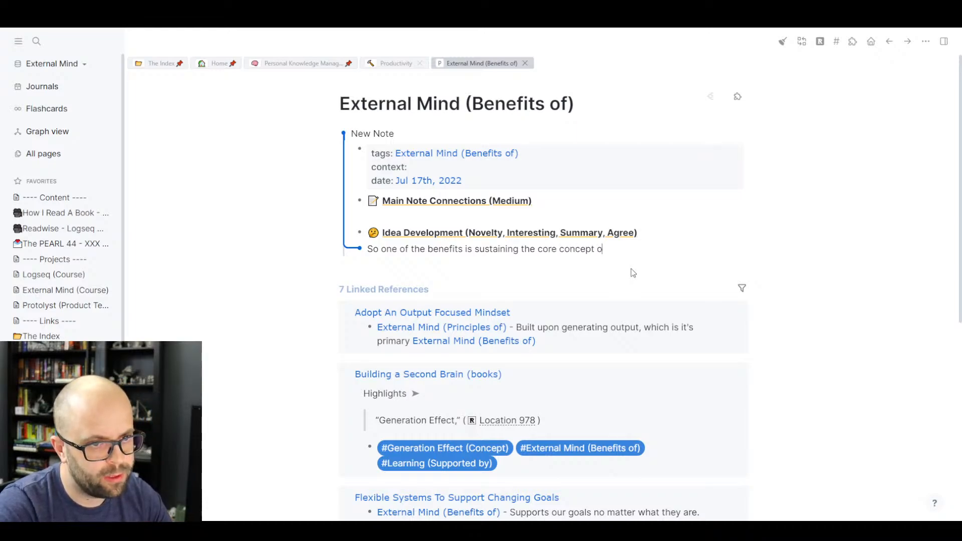
text(f an idea )
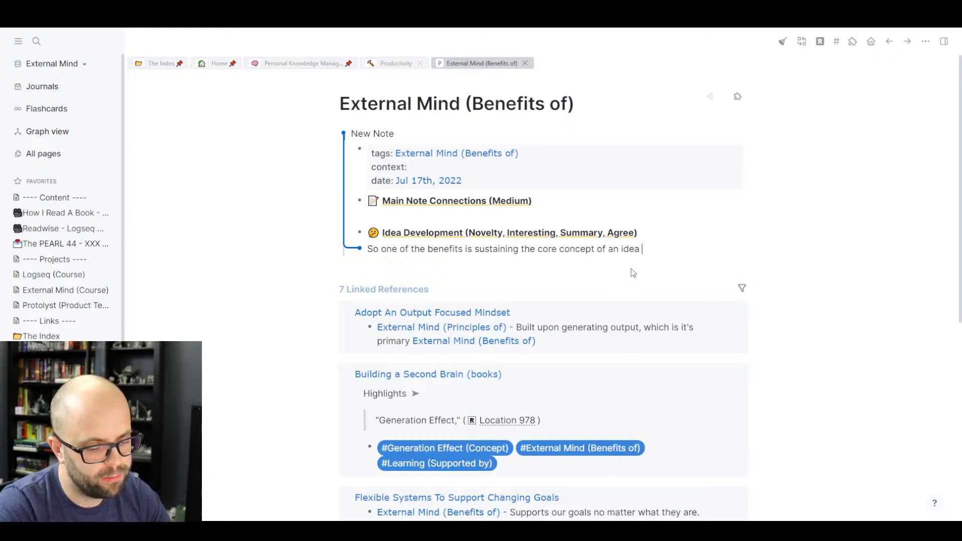
text(over time. )
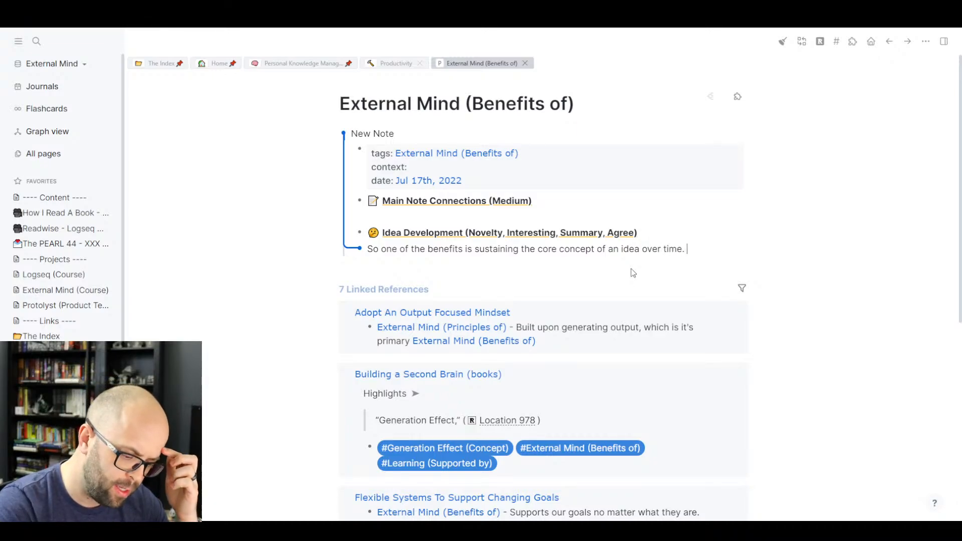
text(This)
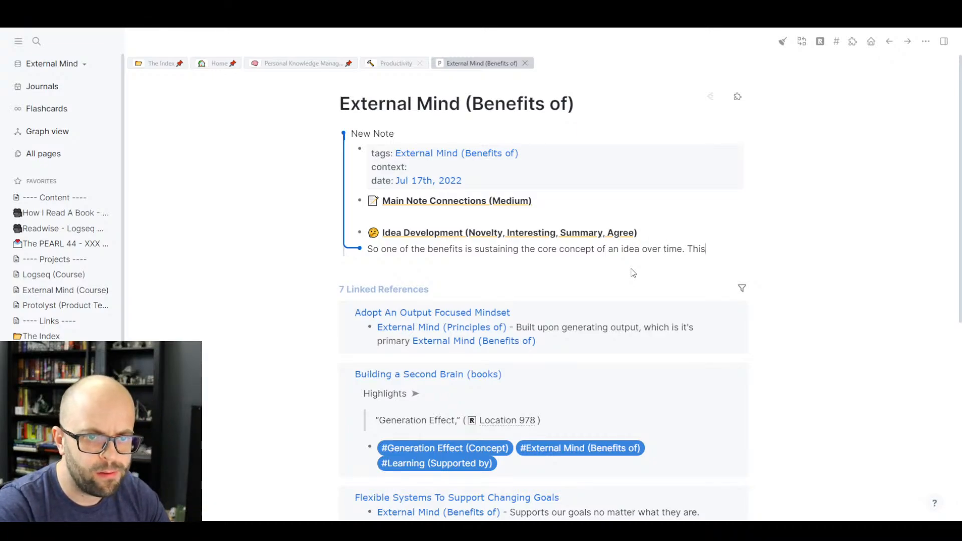
key(BackSpace)
key(BackSpace)
key(BackSpace)
key(BackSpace)
key(BackSpace)
key(Return)
text(Th)
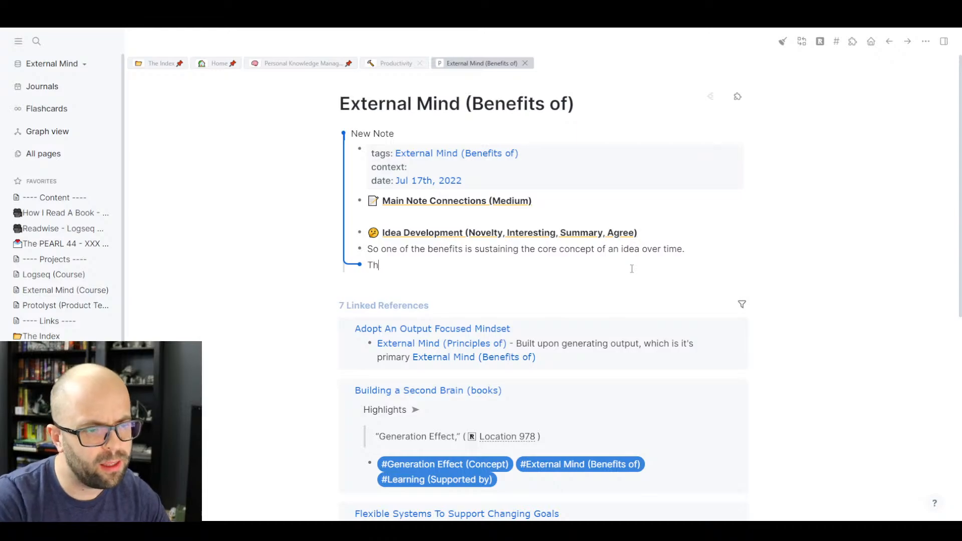
text(is)
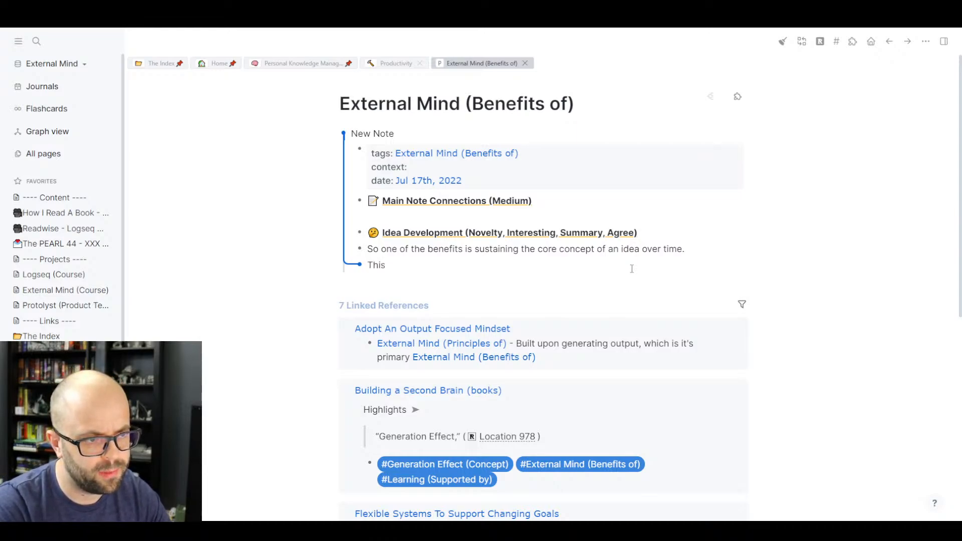
text( allows you)
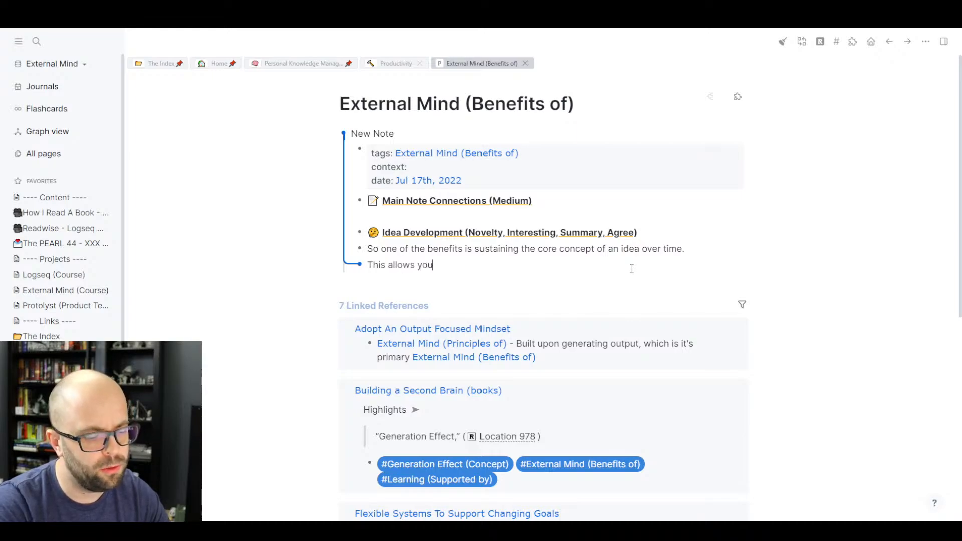
text( to n)
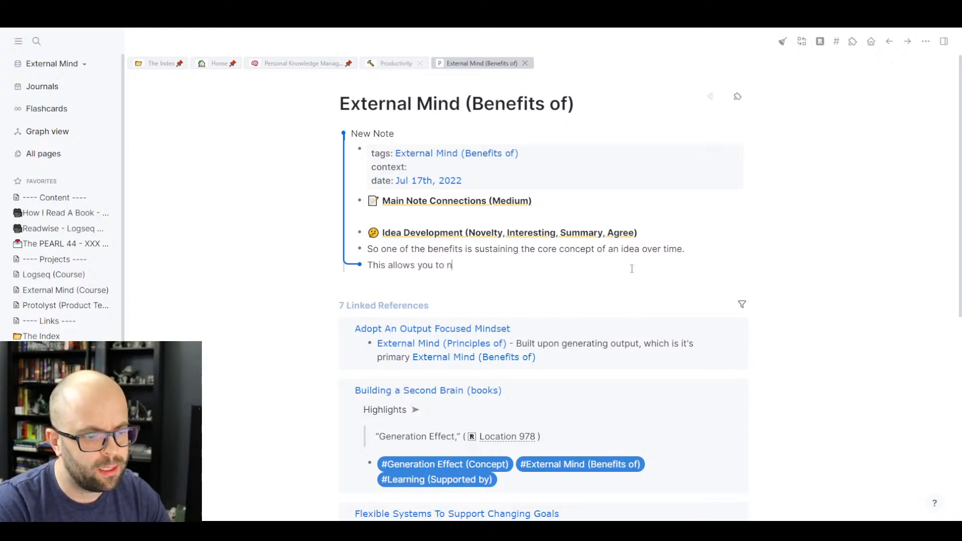
text(ot have to )
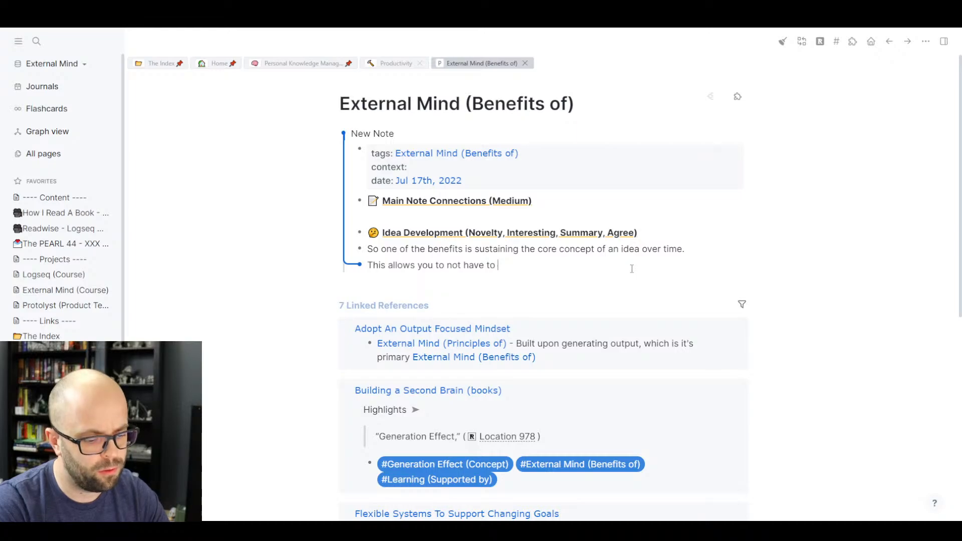
text(redo your t)
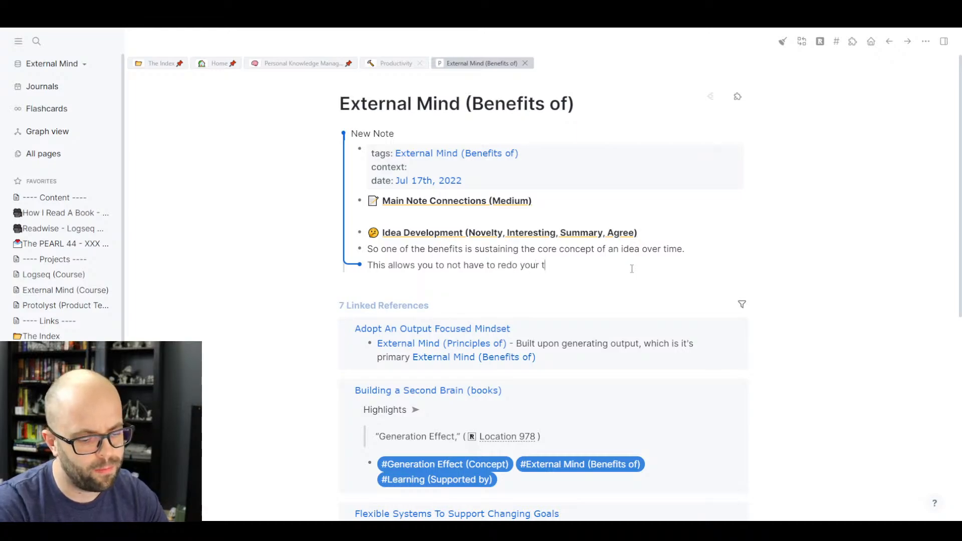
text(hinking)
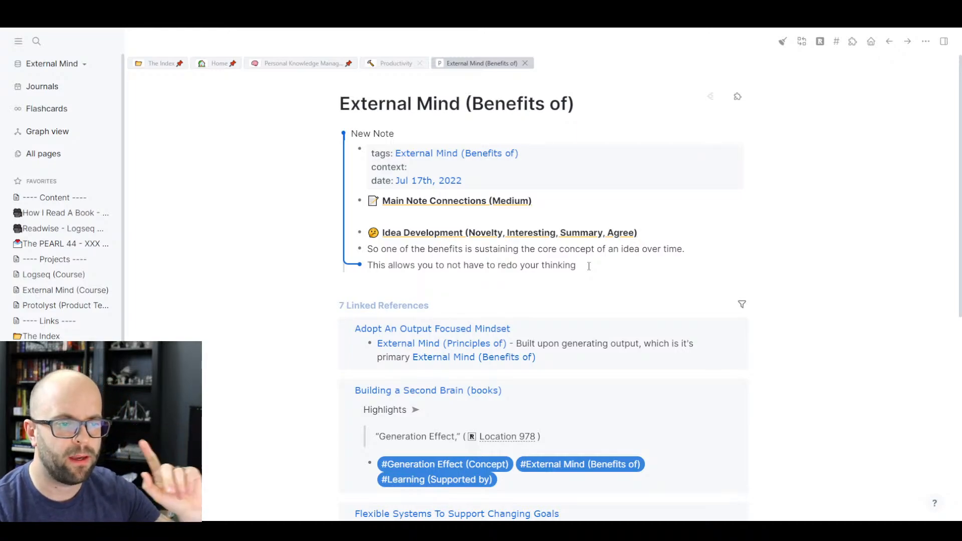
- Scroll down through the Linked References and back up to the New Note
scroll(534, 283, down, 8)
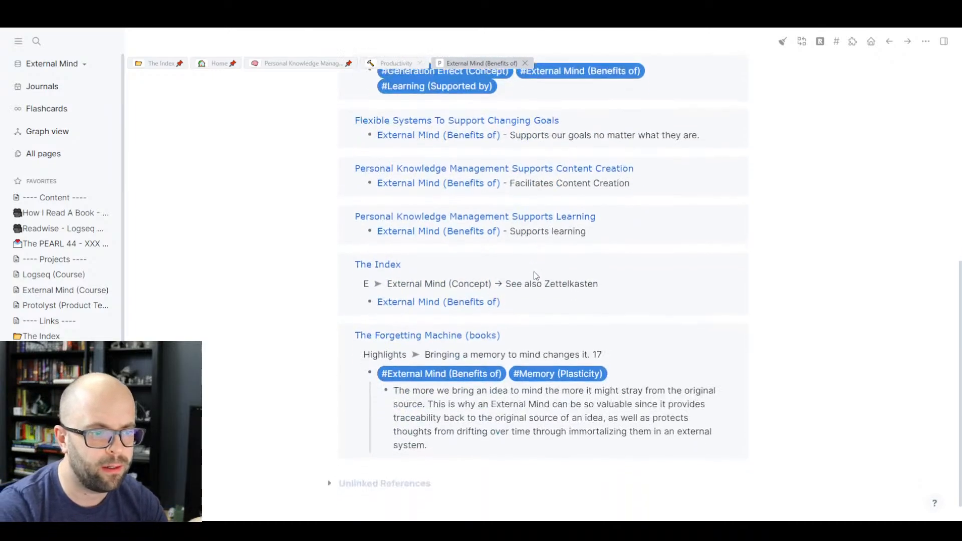
scroll(536, 275, up, 5)
scroll(534, 276, up, 2)
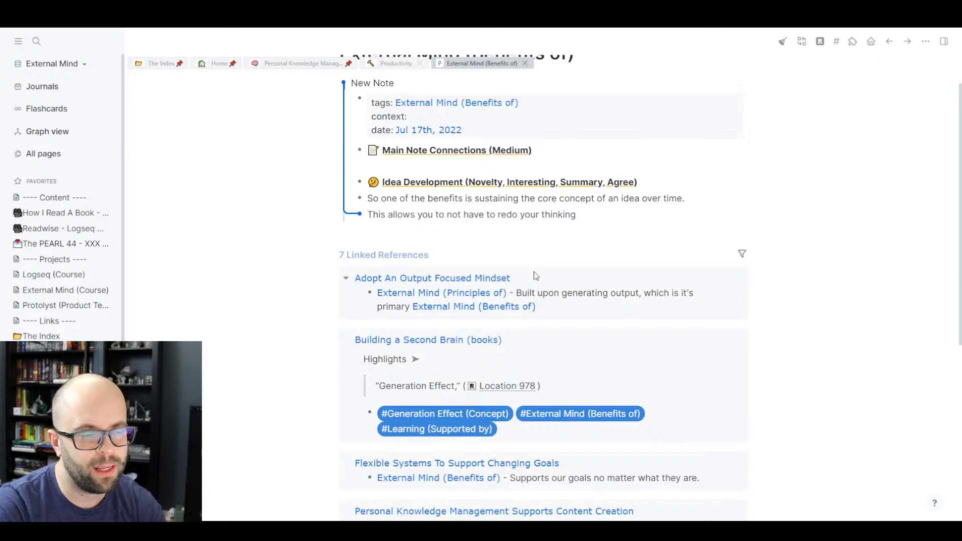
- Finish the second bullet: '…on an idea, you immortalize the core concept… you don't have to recreate it.'
text(n an )
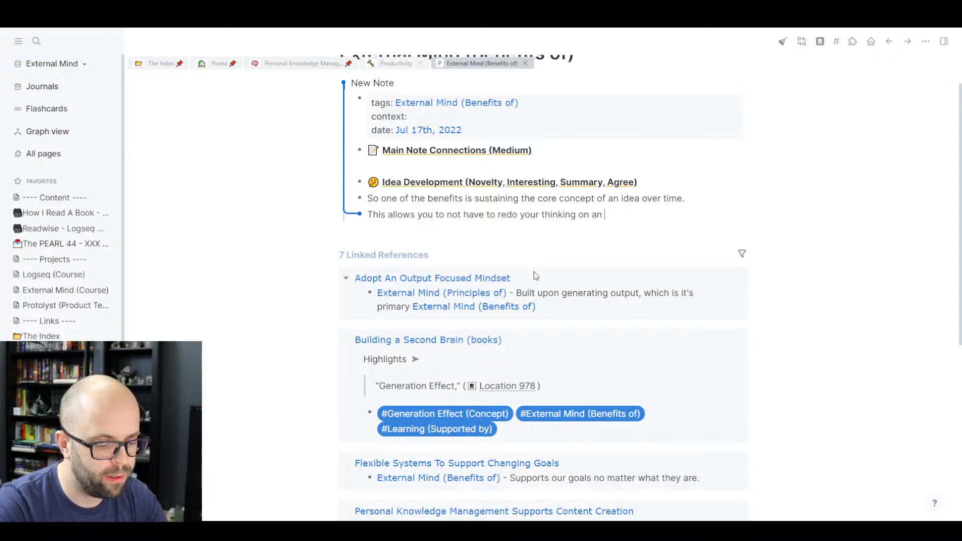
text(idea, you i)
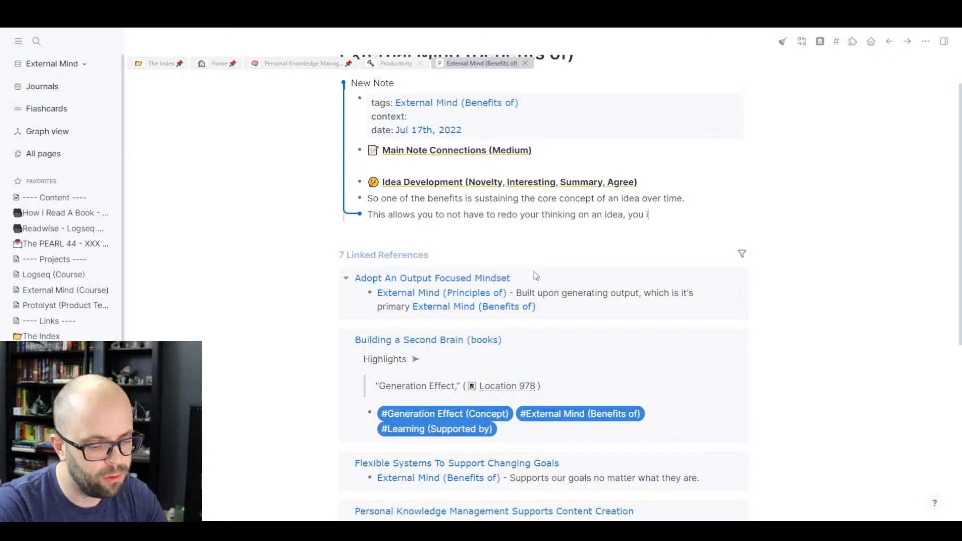
text(mmortalize )
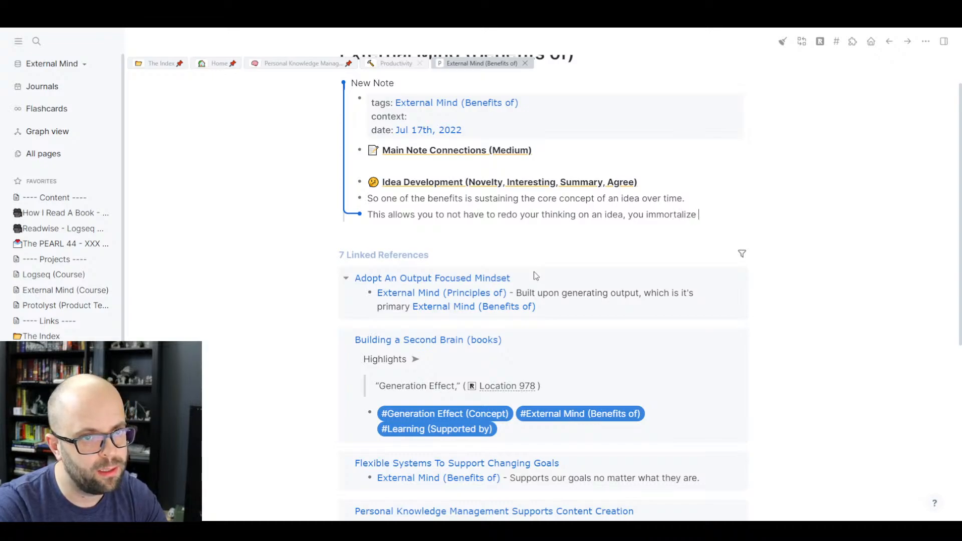
text(the core con)
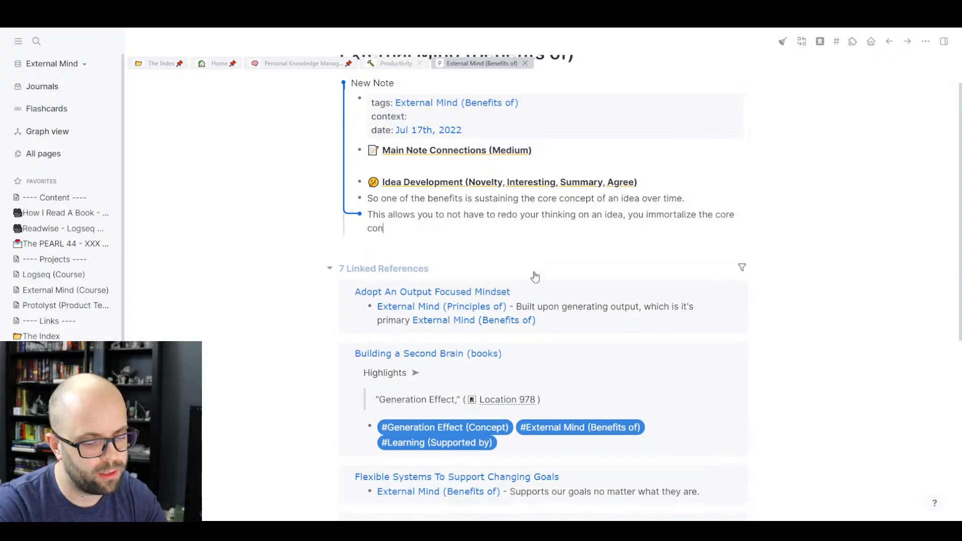
text(cept so that )
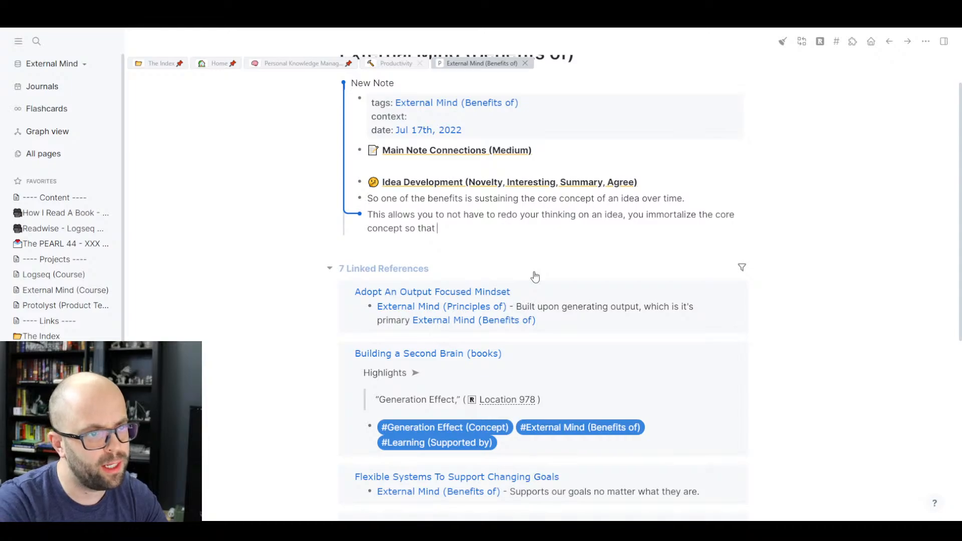
text(it is prese)
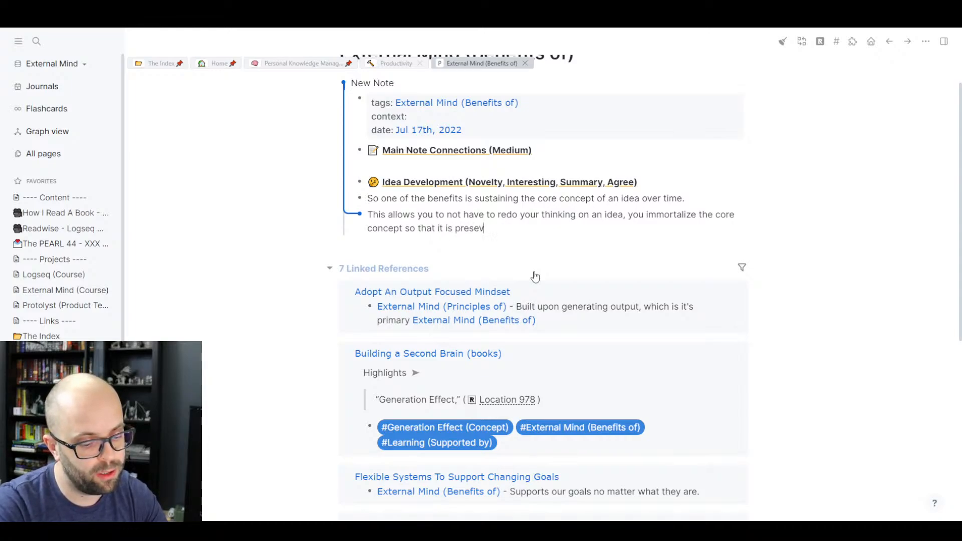
text(rved, )
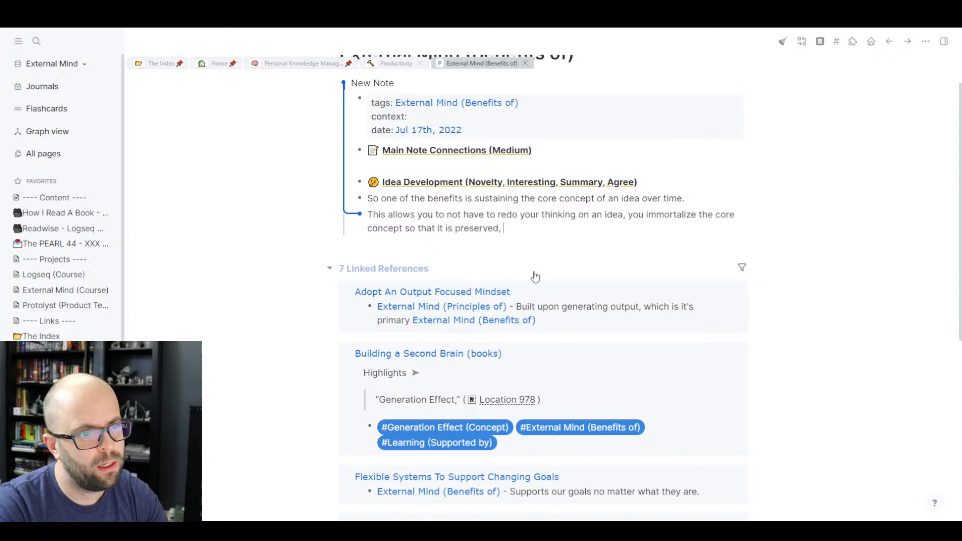
text(and when you )
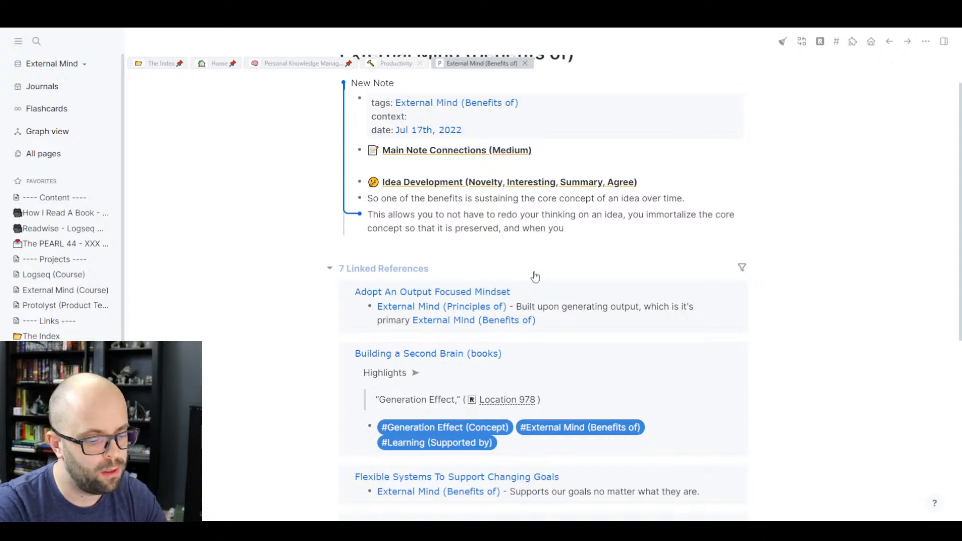
text(revist)
key(BackSpace)
text(it)
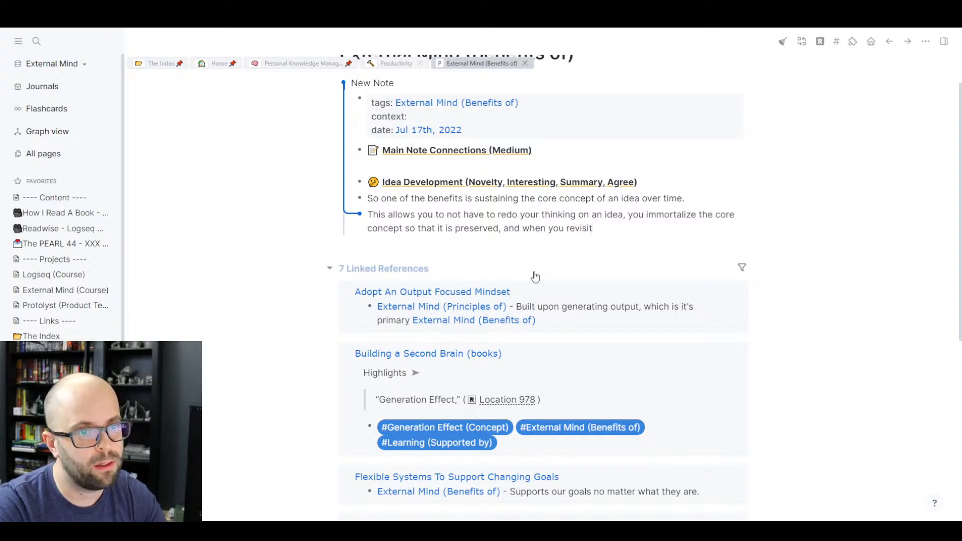
text( it, you don)
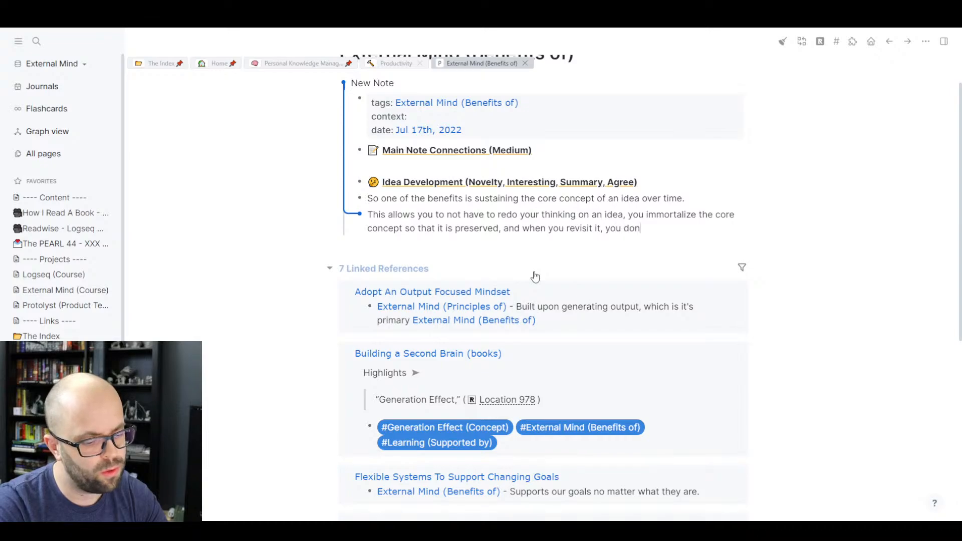
text(;t have t)
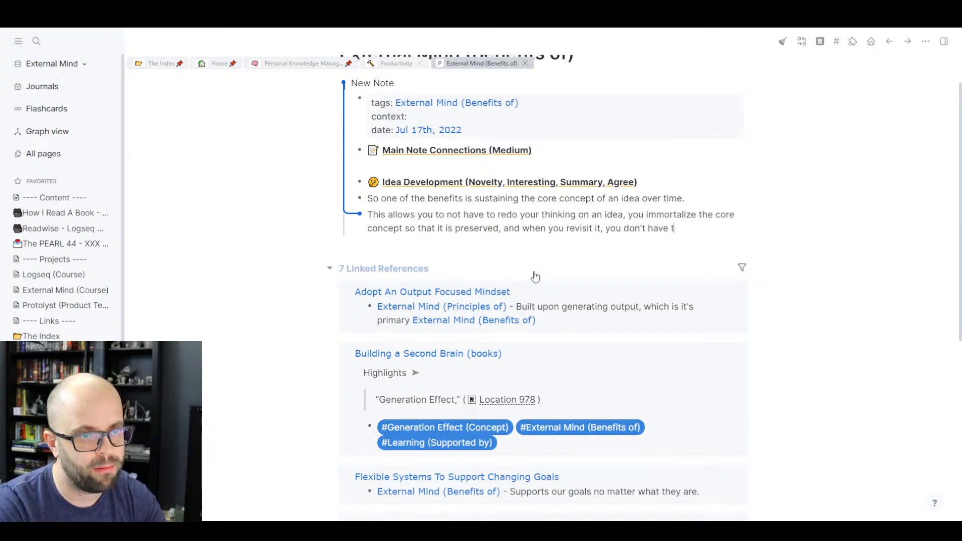
text(o cr)
text(ecreate it.)
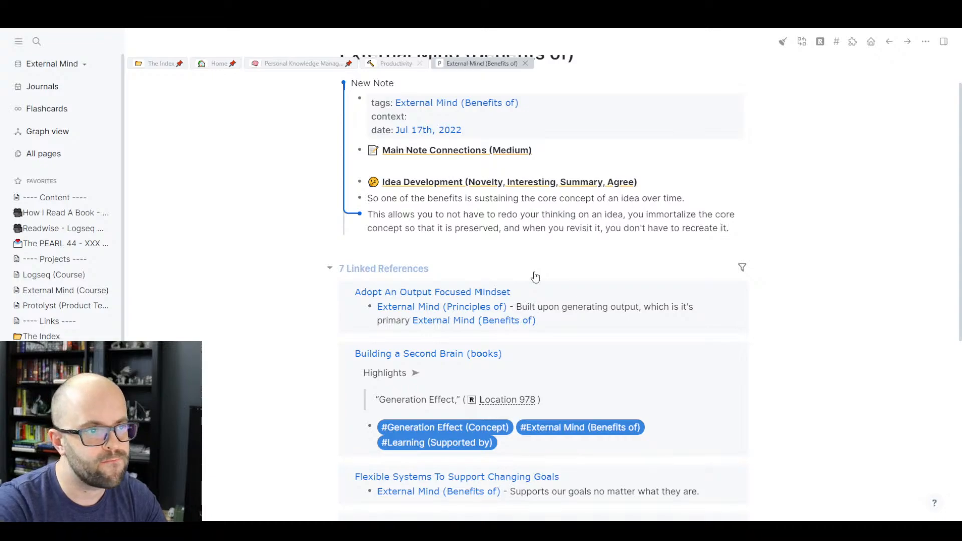
- Add a third bullet reading 'You can just build upon it, or dispute it.'
key(Return)
text(Yo)
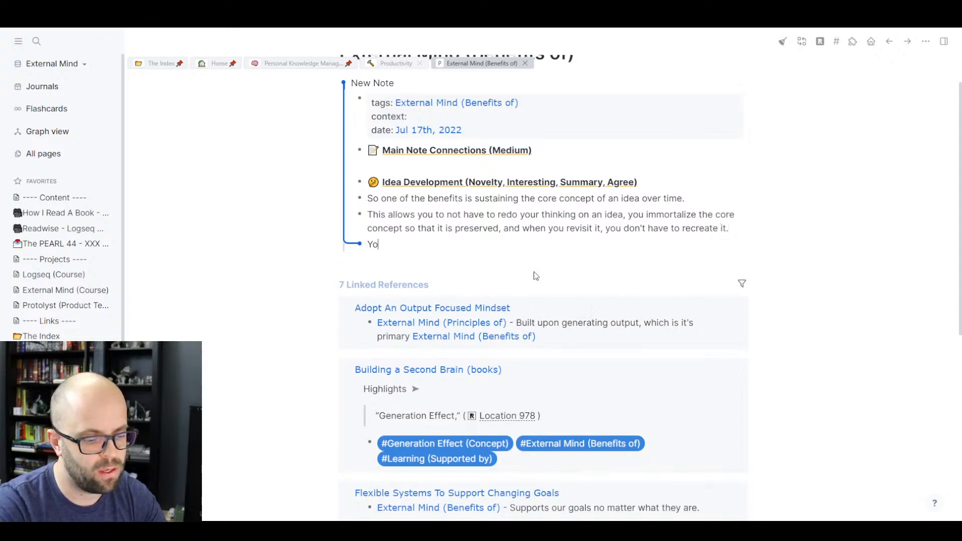
text(u can just b)
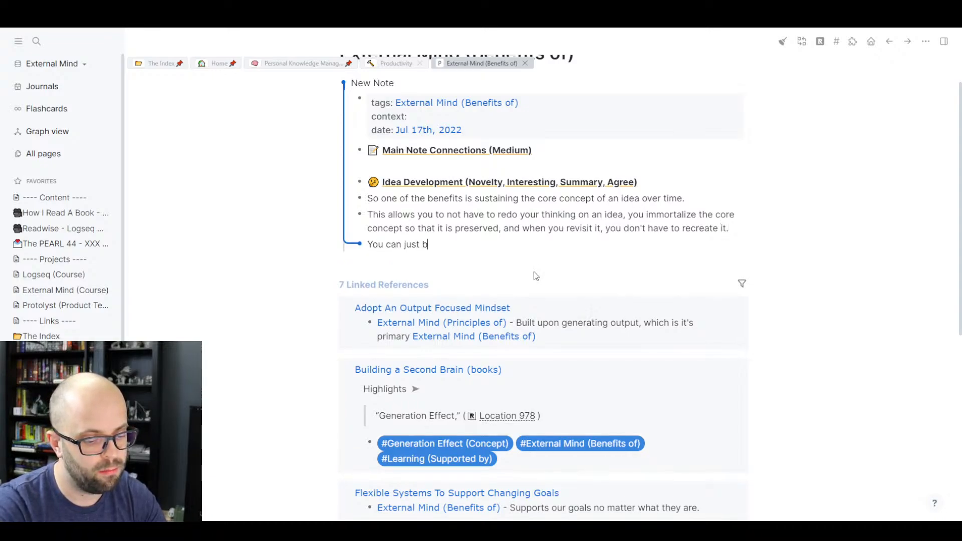
text(uild upon i)
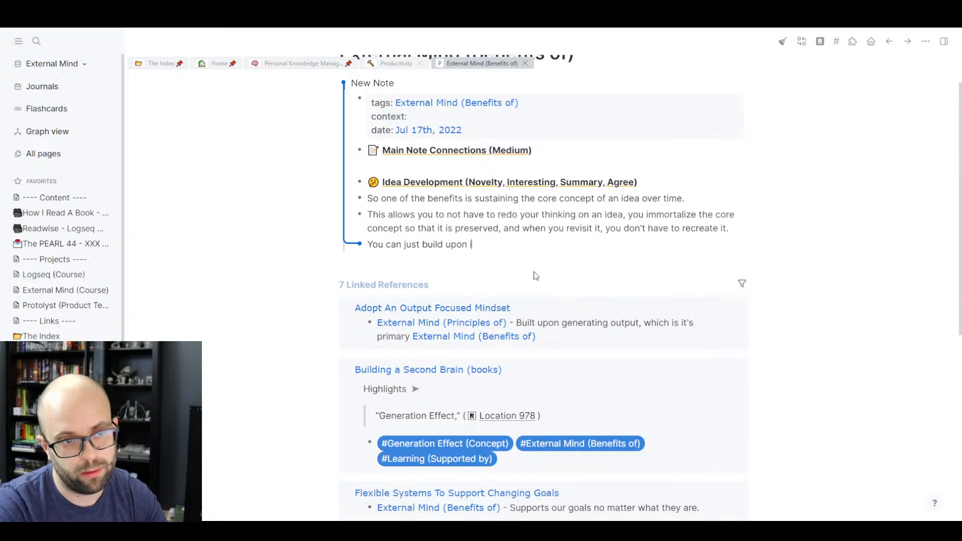
text(t, or disput i)
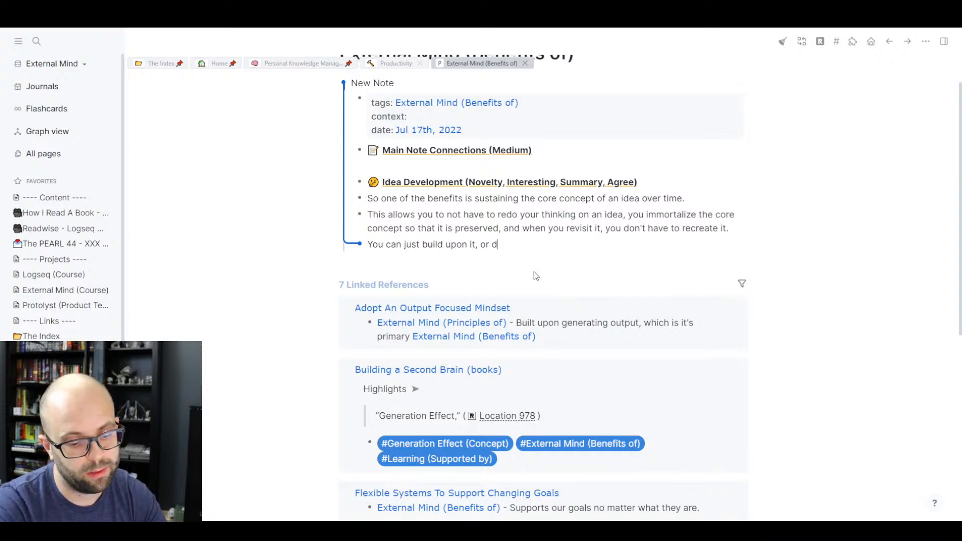
key(BackSpace)
key(BackSpace)
text(e it.)
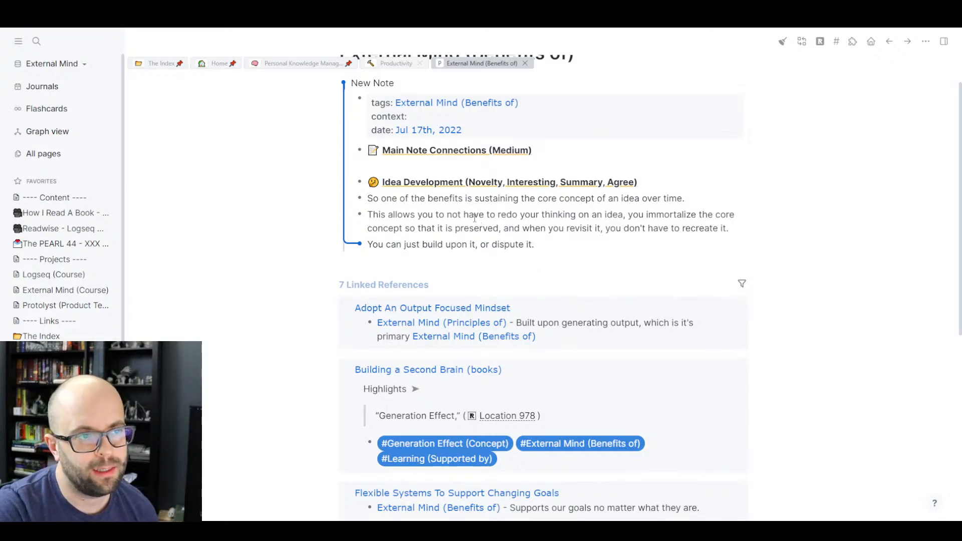
scroll(500, 218, up, 1)
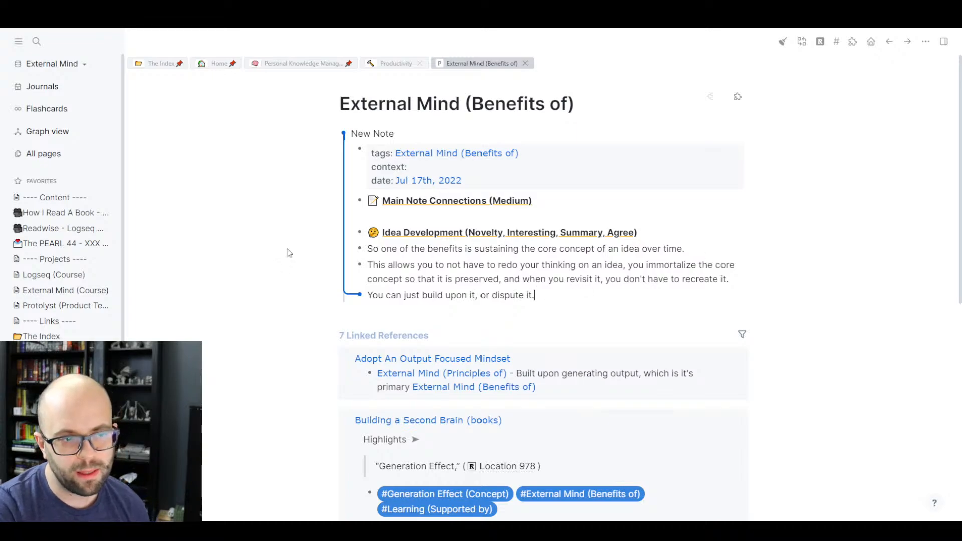
click(406, 134)
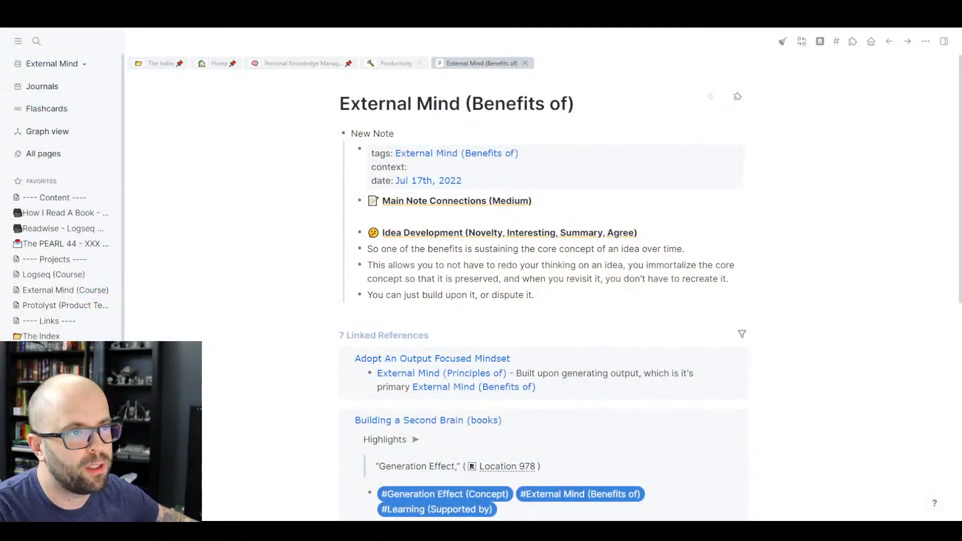
click(303, 63)
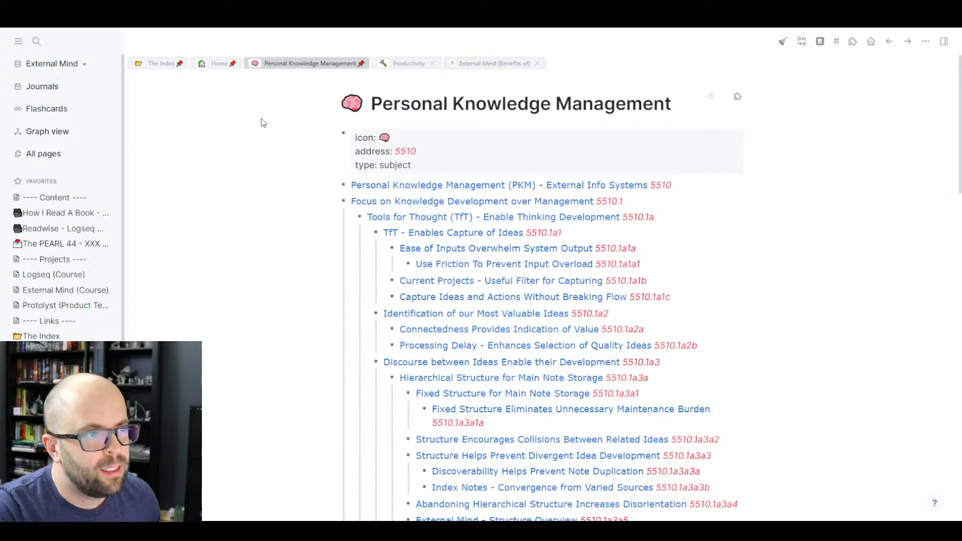
click(160, 64)
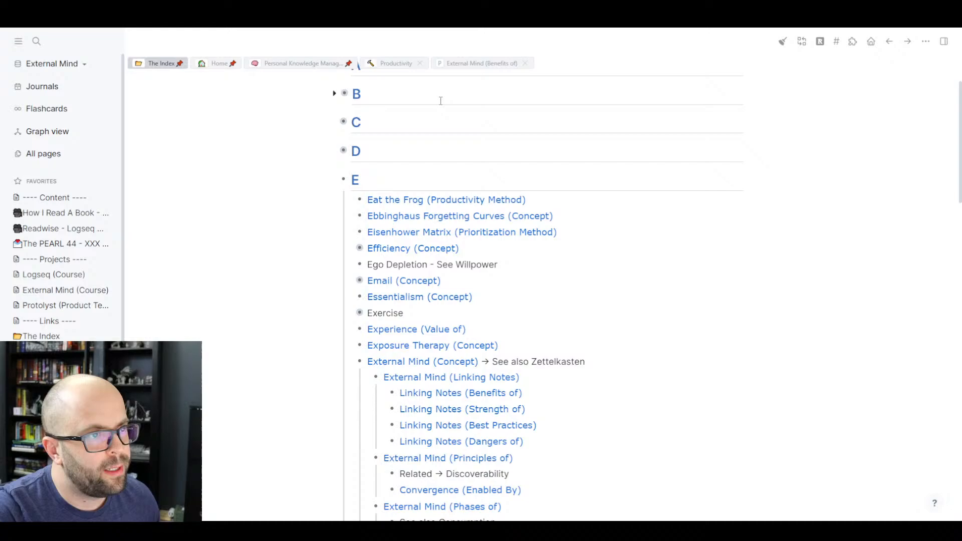
click(482, 64)
scroll(565, 252, down, 3)
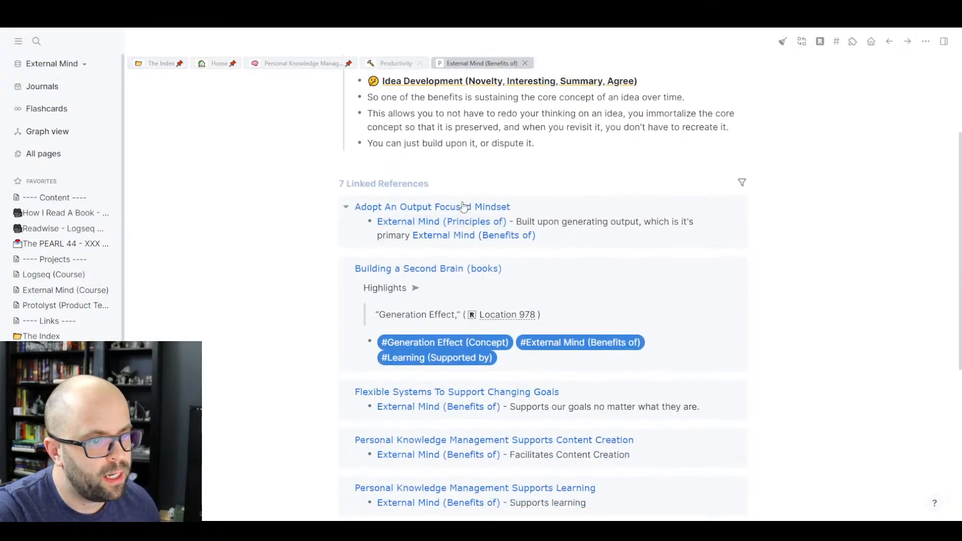
scroll(463, 207, down, 1)
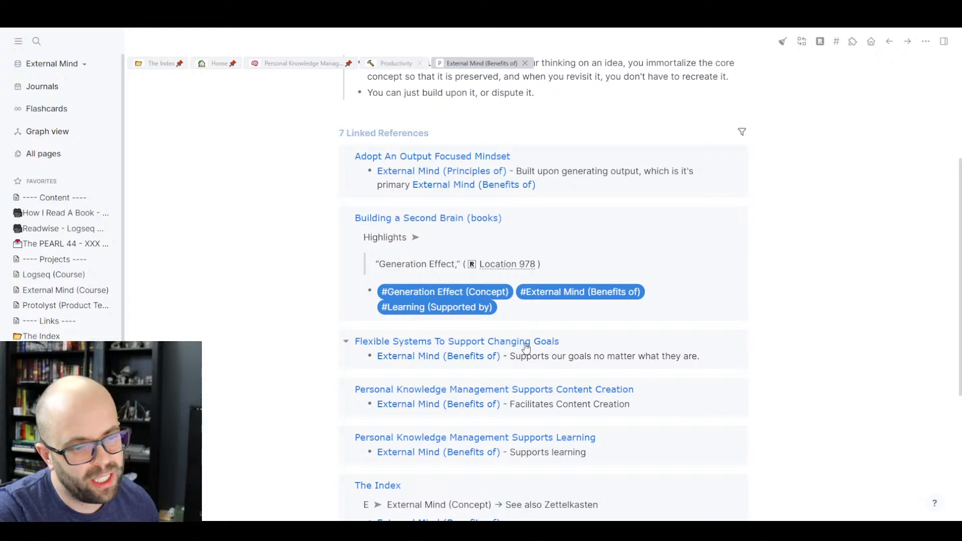
scroll(526, 346, down, 2)
scroll(502, 375, down, 1)
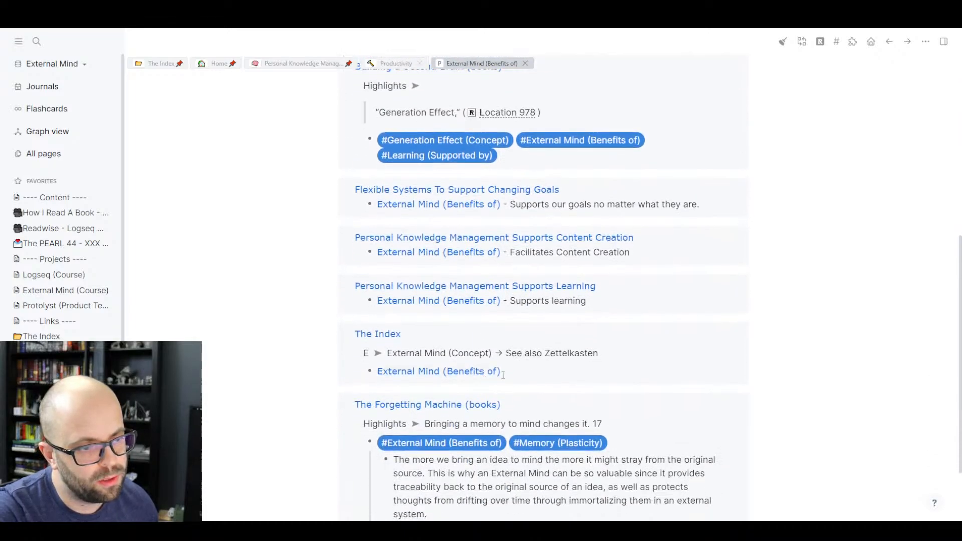
scroll(503, 375, up, 1)
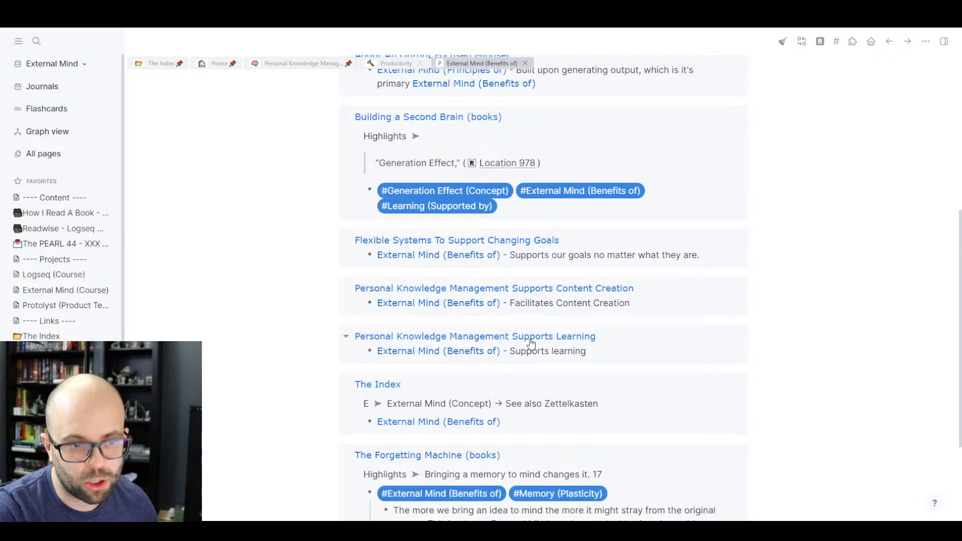
- Open the 'Personal Knowledge Management Supports Learning' linked note and scroll down its page
click(494, 339)
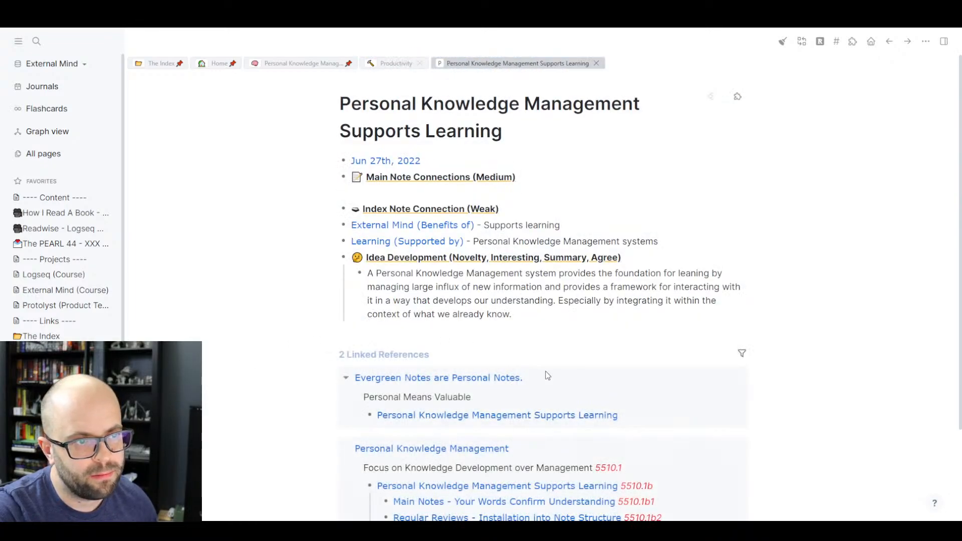
scroll(552, 373, down, 2)
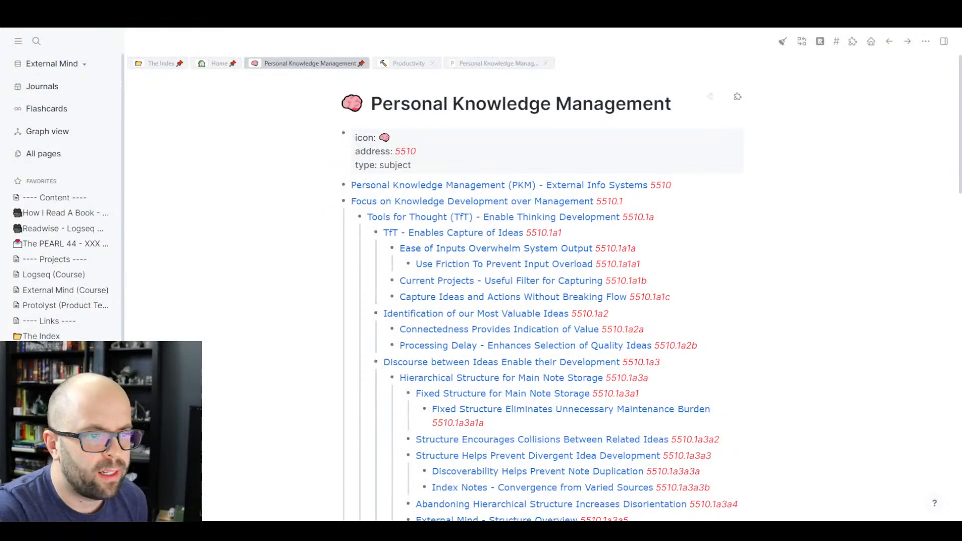
- Insert an empty bullet after 'Structure Supports Active Retrieval of Information 5510.1b3' under Supports Learning
scroll(541, 301, down, 3)
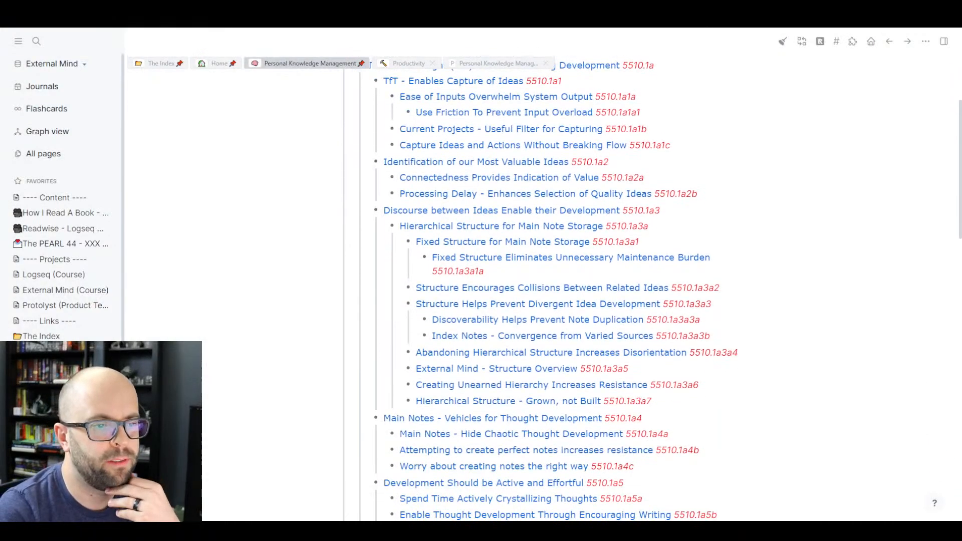
scroll(541, 301, down, 2)
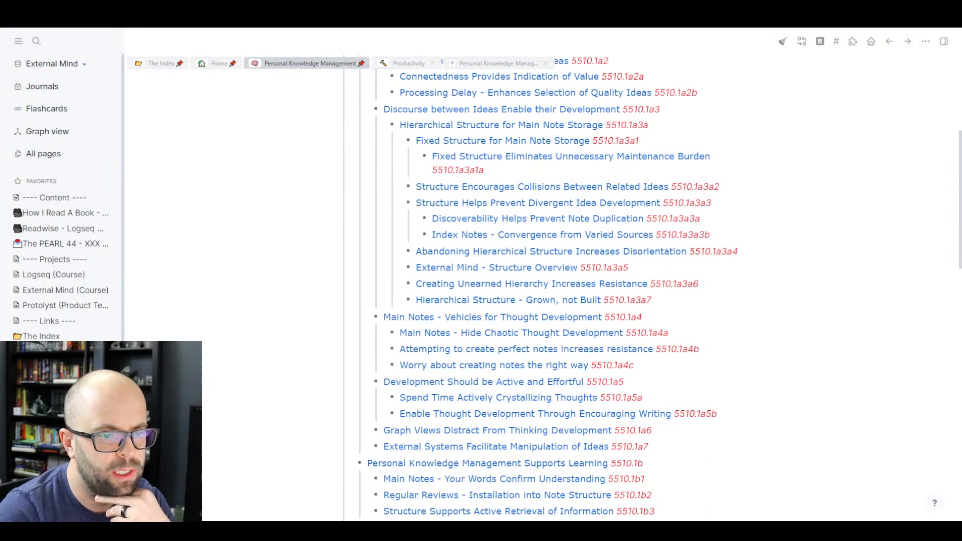
scroll(542, 300, down, 2)
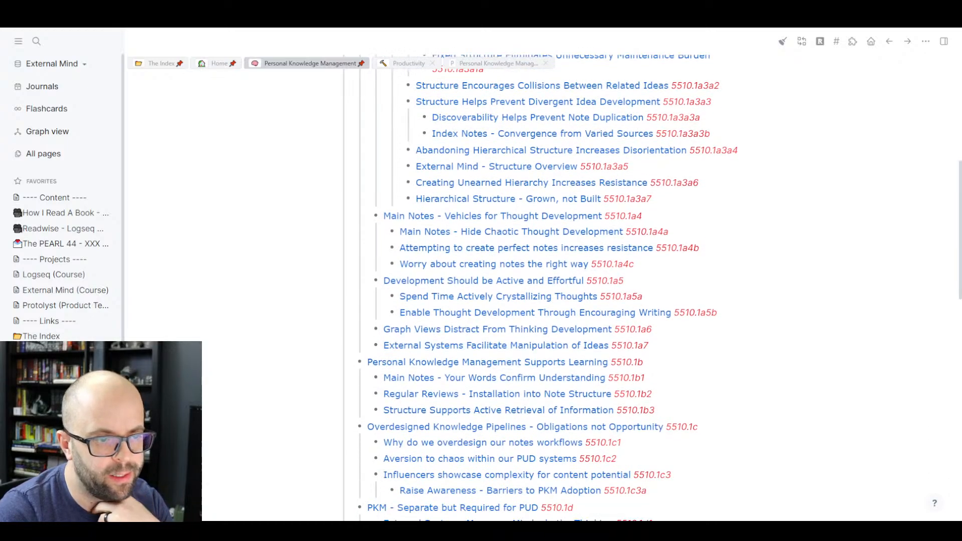
scroll(541, 300, down, 2)
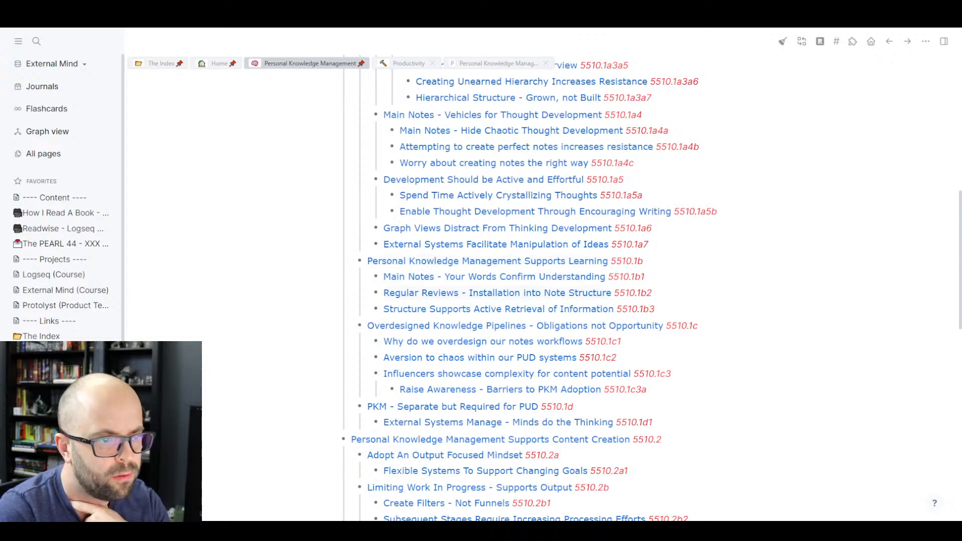
scroll(528, 289, down, 2)
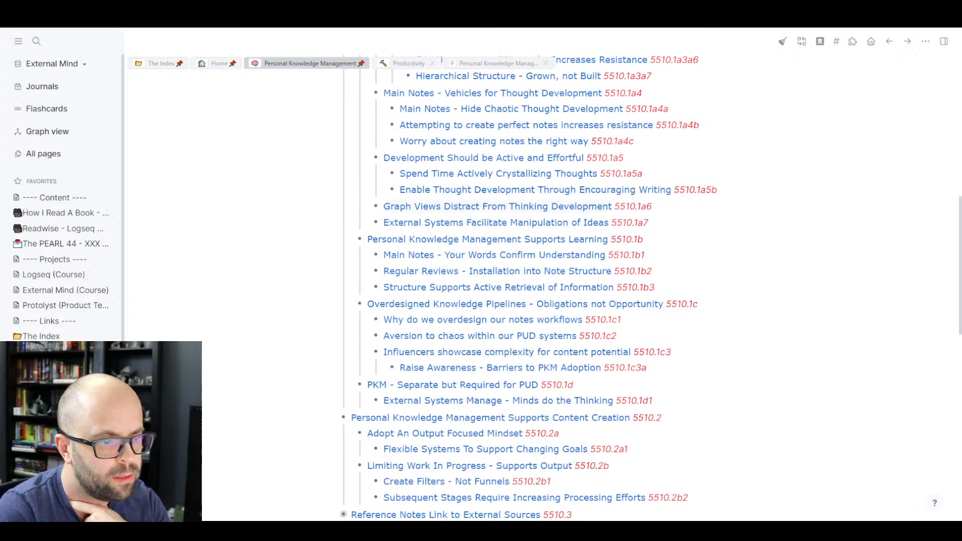
scroll(528, 288, down, 8)
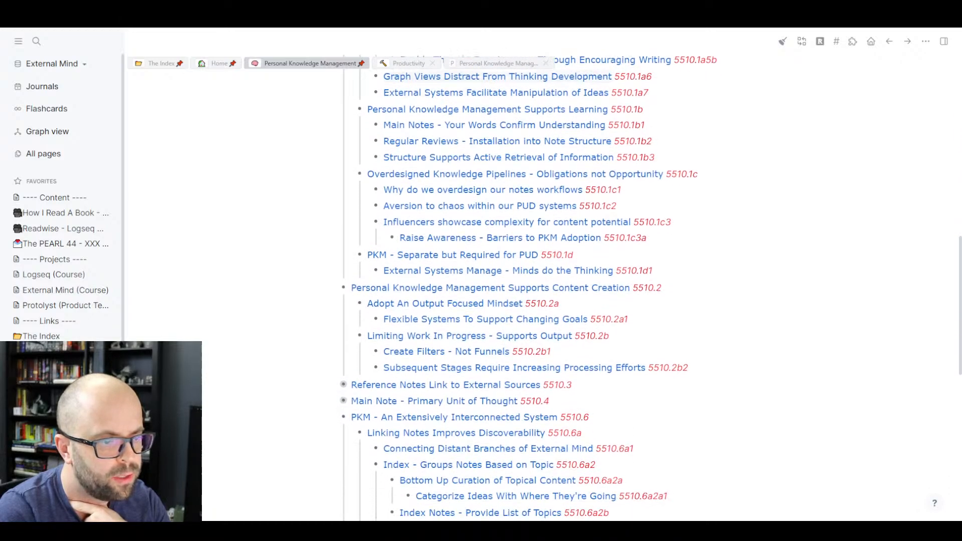
scroll(528, 289, up, 14)
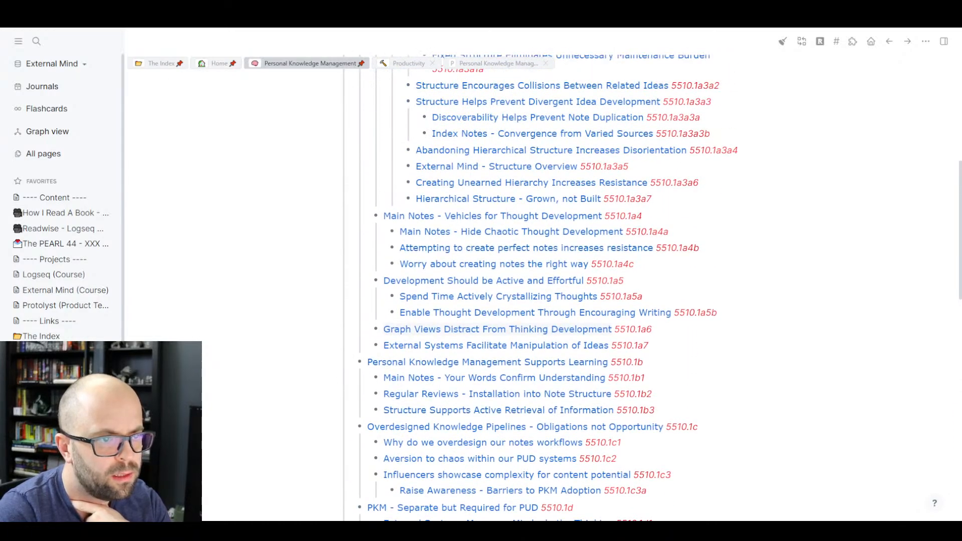
scroll(528, 288, up, 8)
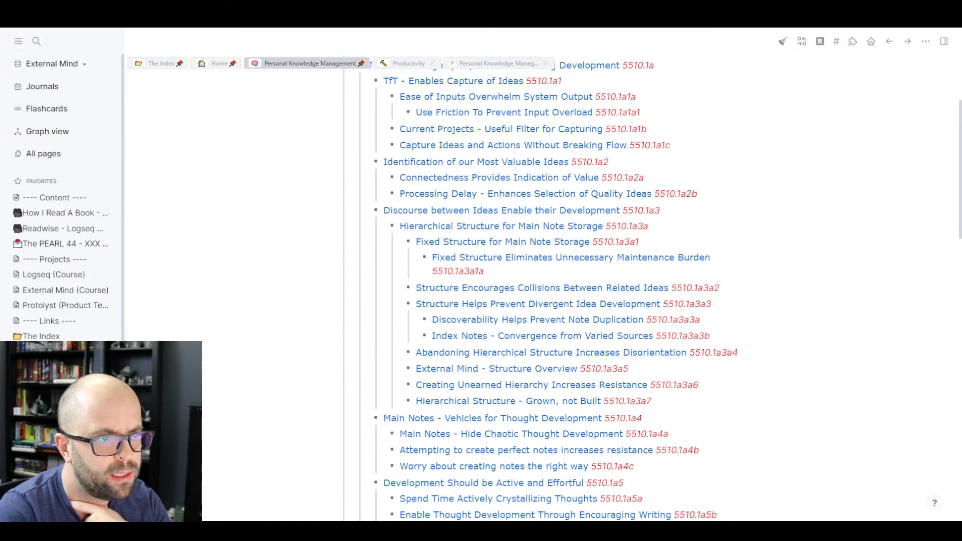
scroll(528, 288, up, 2)
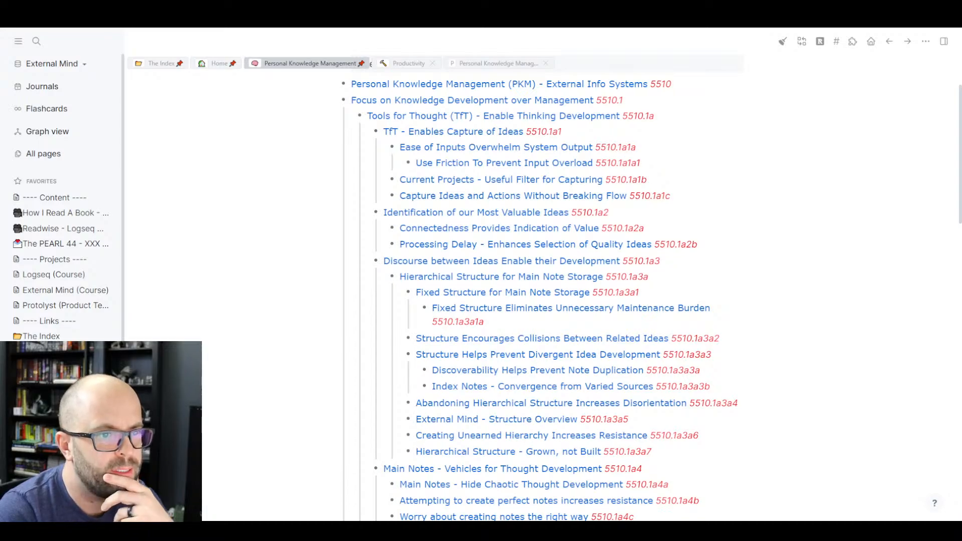
scroll(528, 289, down, 4)
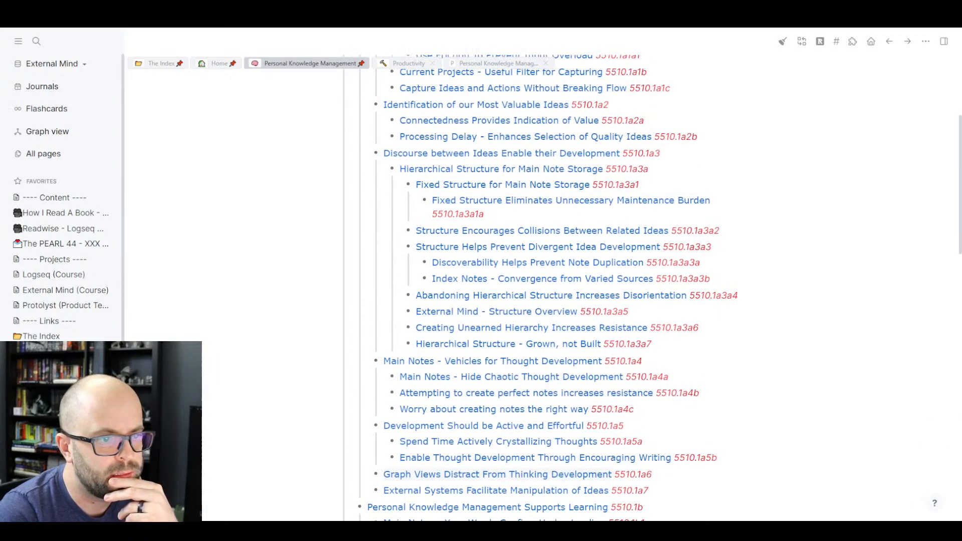
scroll(528, 288, down, 5)
scroll(652, 288, down, 3)
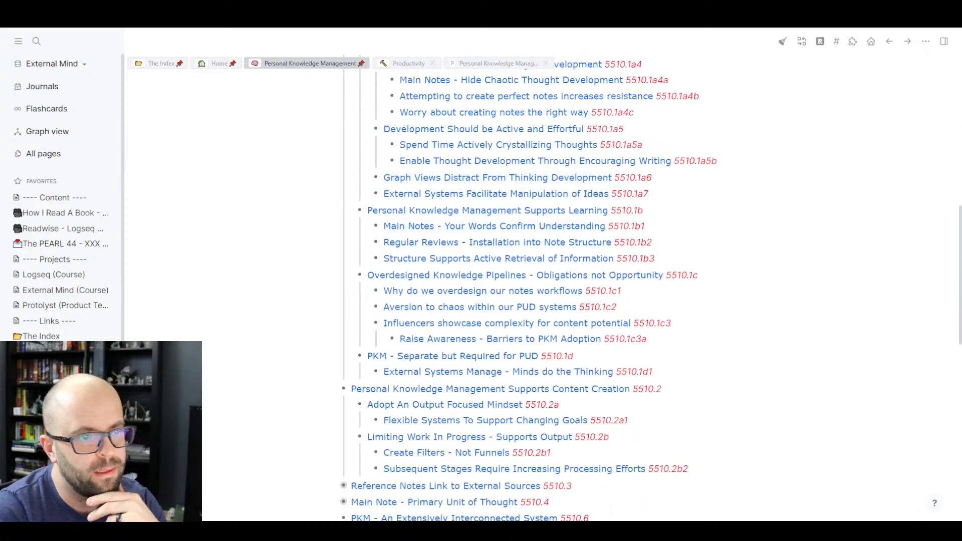
click(666, 255)
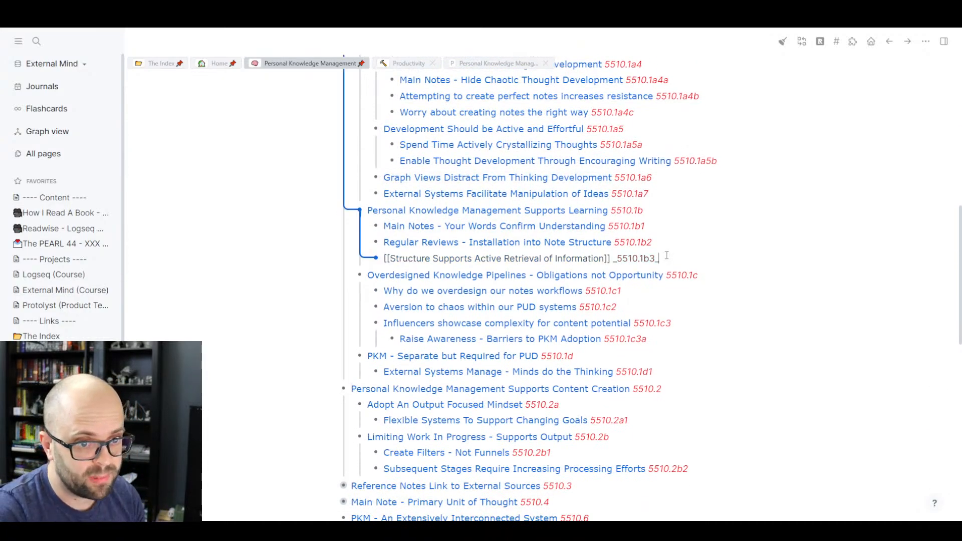
key(Return)
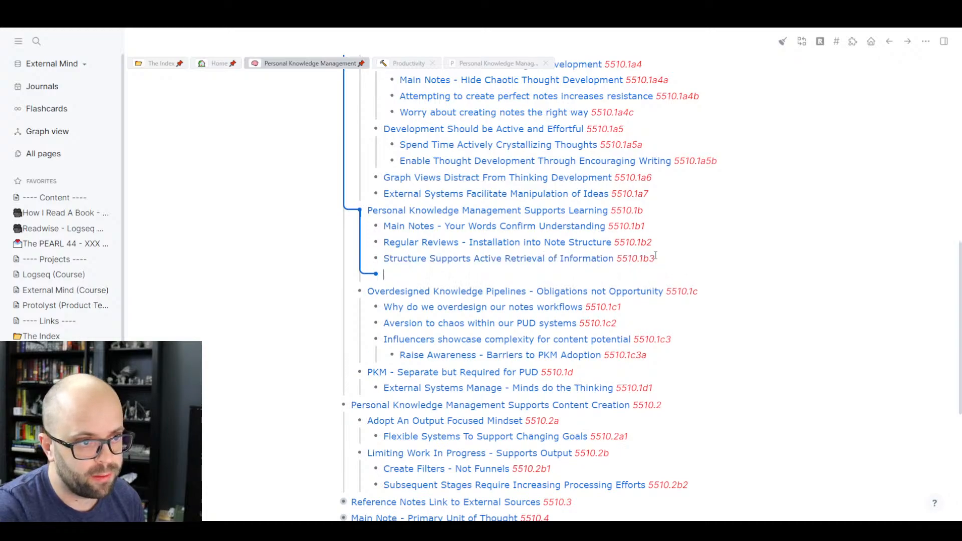
click(485, 65)
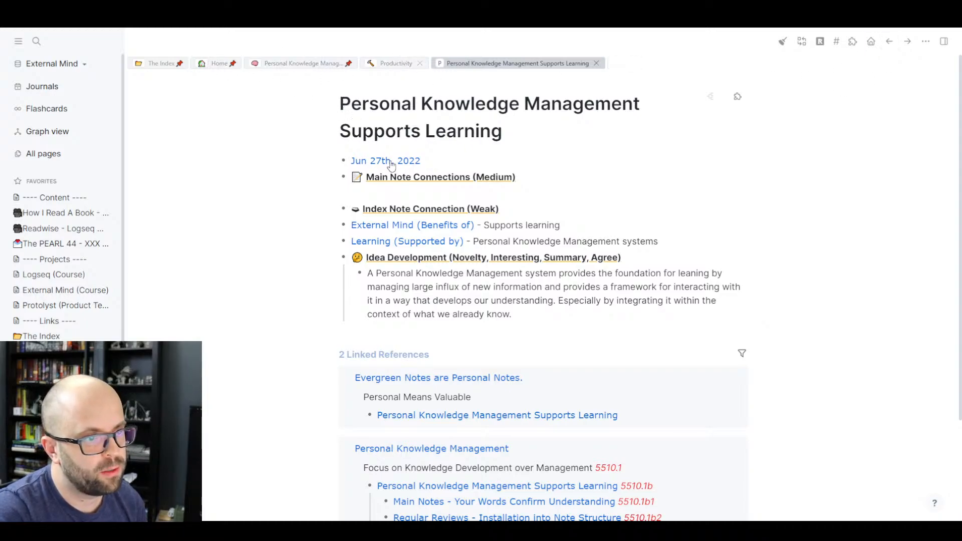
click(386, 230)
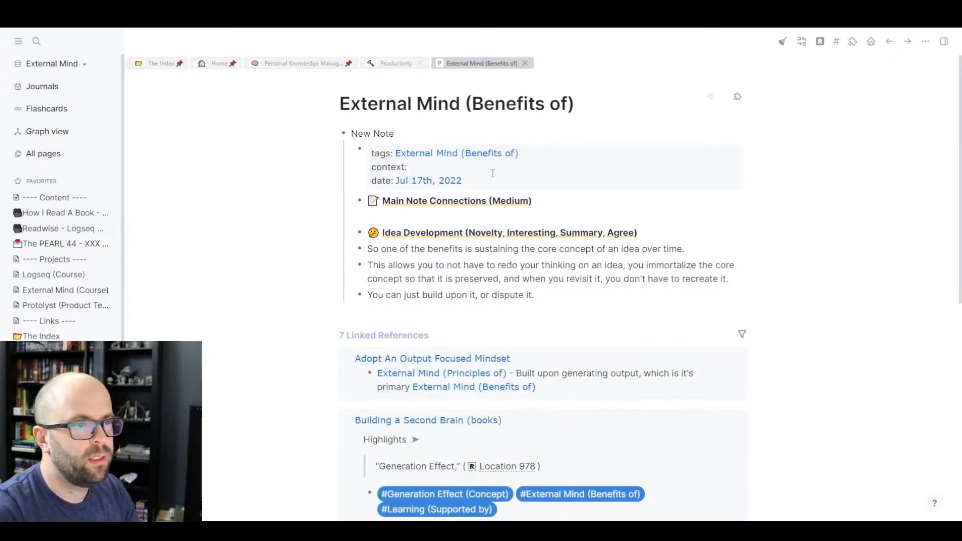
click(307, 65)
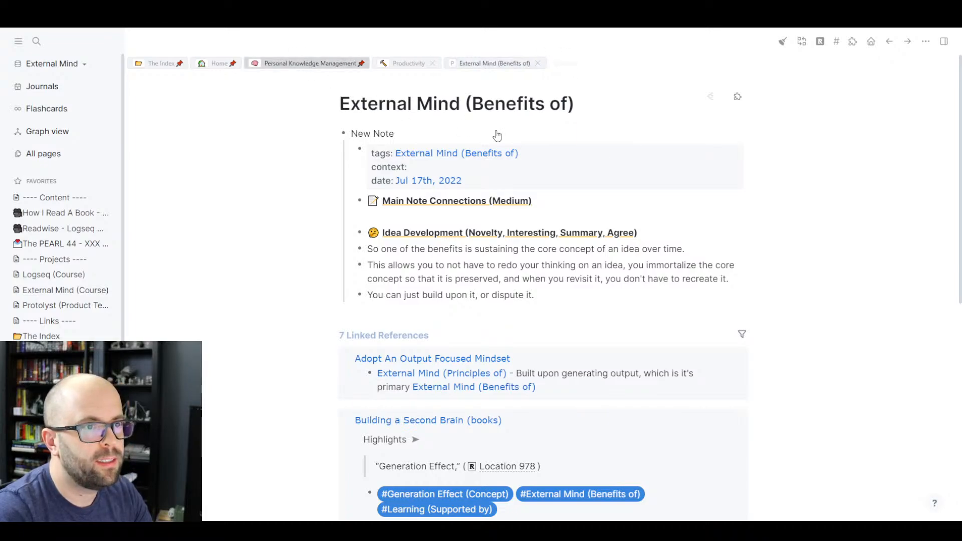
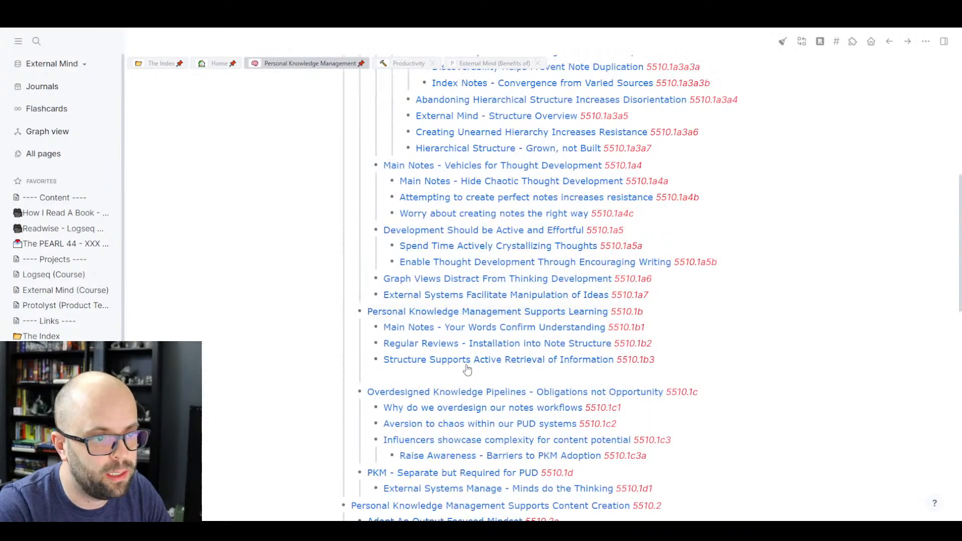
- Add a bullet '[[Preserve Thinking Instead of Redoing It]] 5510.1b4' below Structure Supports Active Retrieval
click(468, 366)
key(Return)
text([[Preserve Thinking Instead of Redoing It]] _5510.1b4_)
click(241, 347)
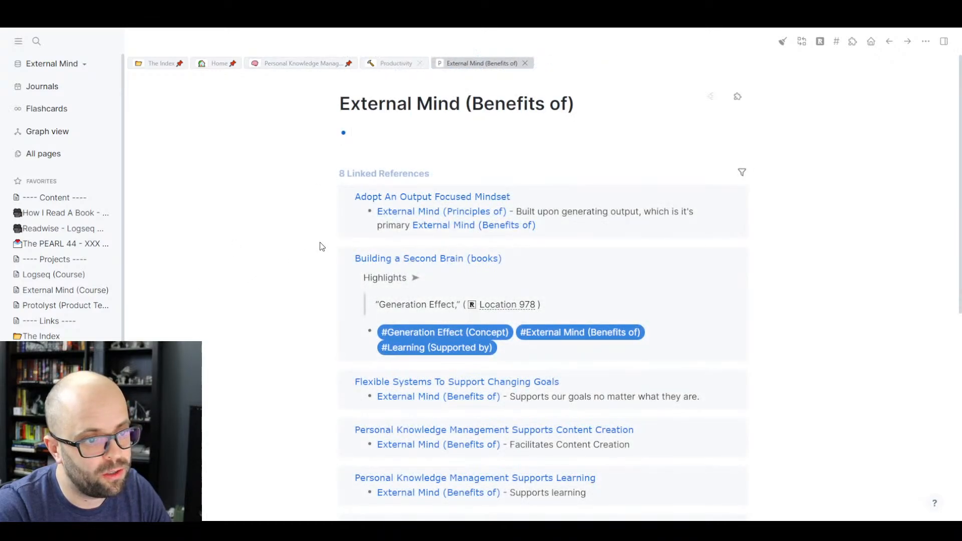
scroll(322, 246, down, 7)
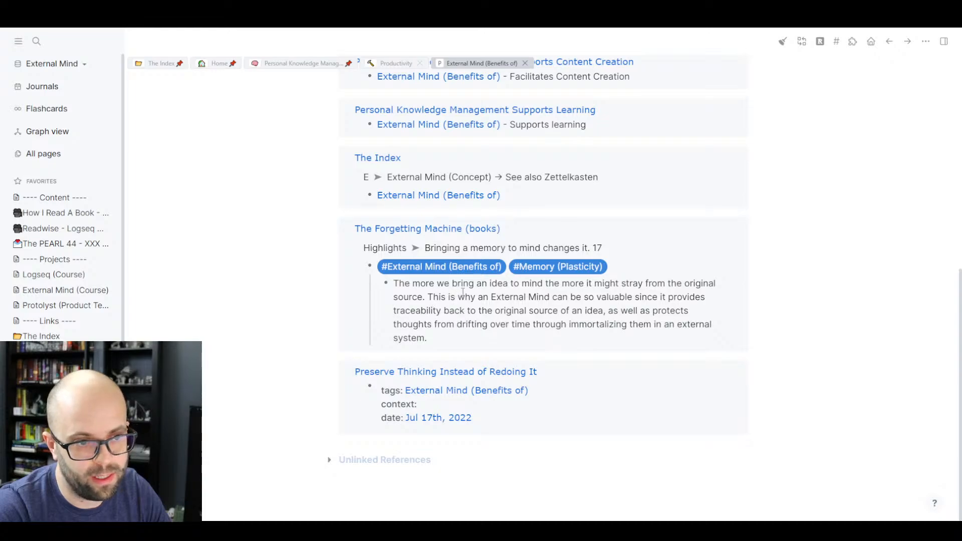
- On The Forgetting Machine highlight, add the Preserve Thinking 5510.1b4 link and drop #External Mind (Benefits of)
click(647, 269)
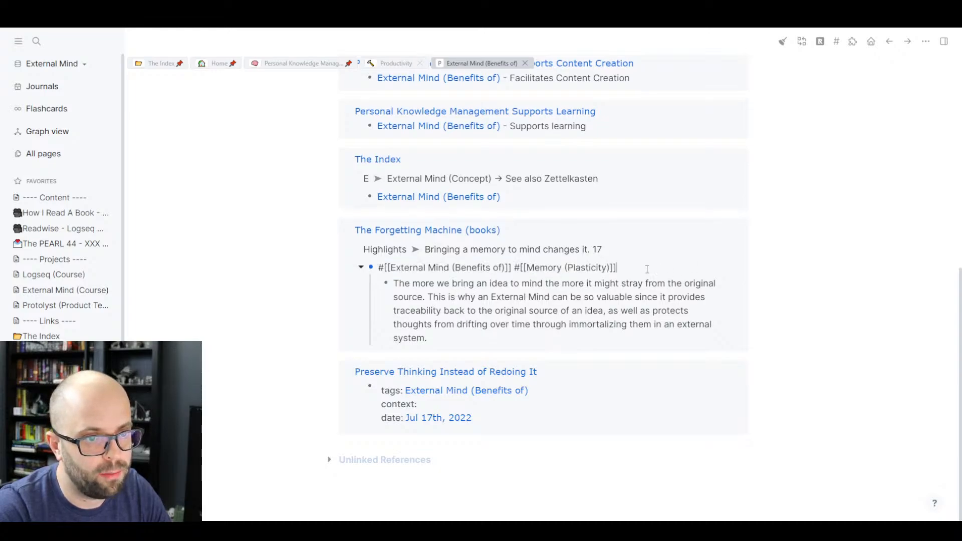
text([[Preserve Thinking Instead of Redoing It]] _5510.1b4_)
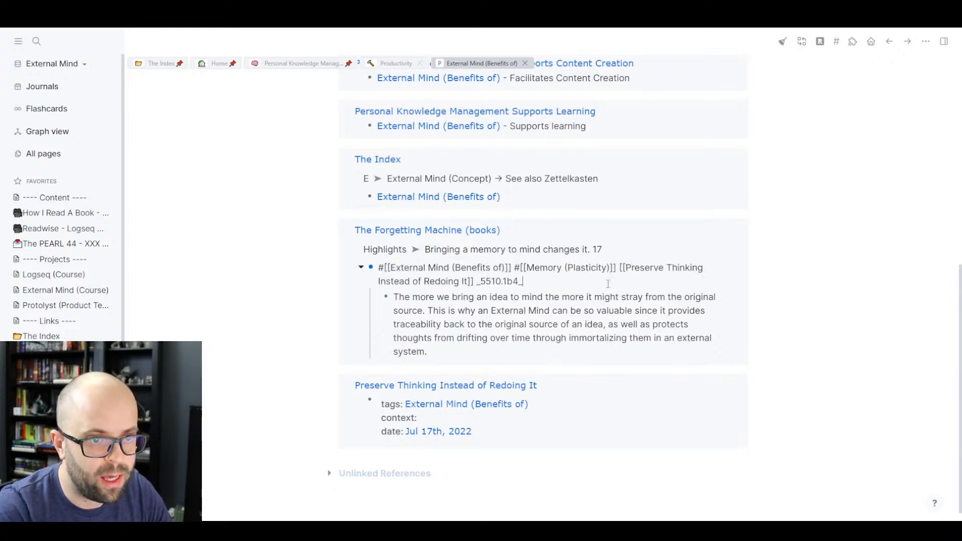
drag(516, 268, 383, 266)
key(BackSpace)
click(252, 270)
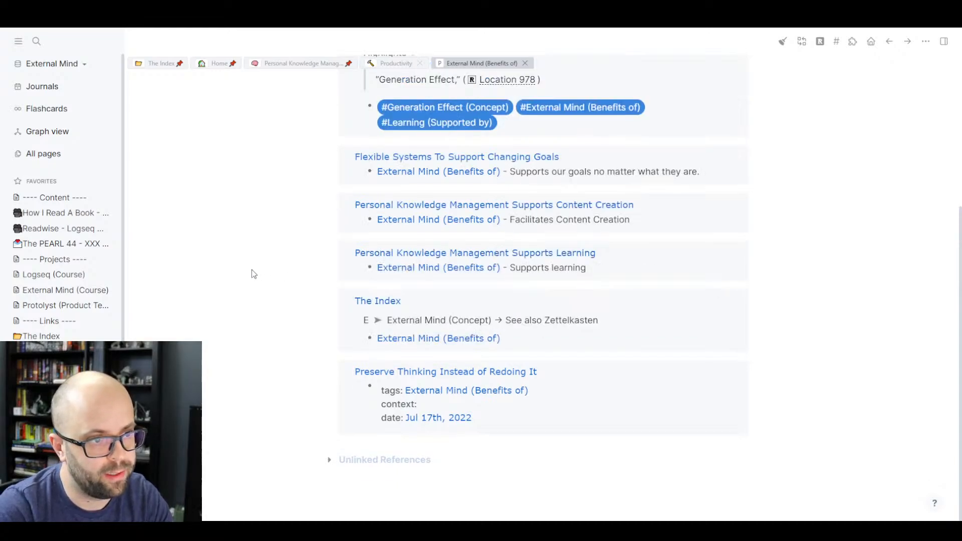
scroll(258, 335, up, 5)
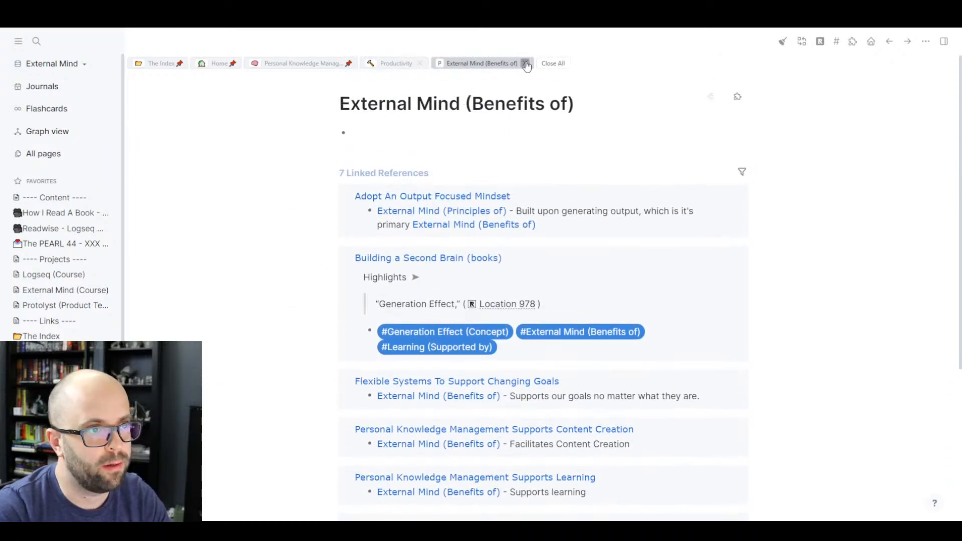
- Close External Mind (Benefits of) and search up The Forgetting Machine (books) page
click(525, 63)
key(ctrl+k)
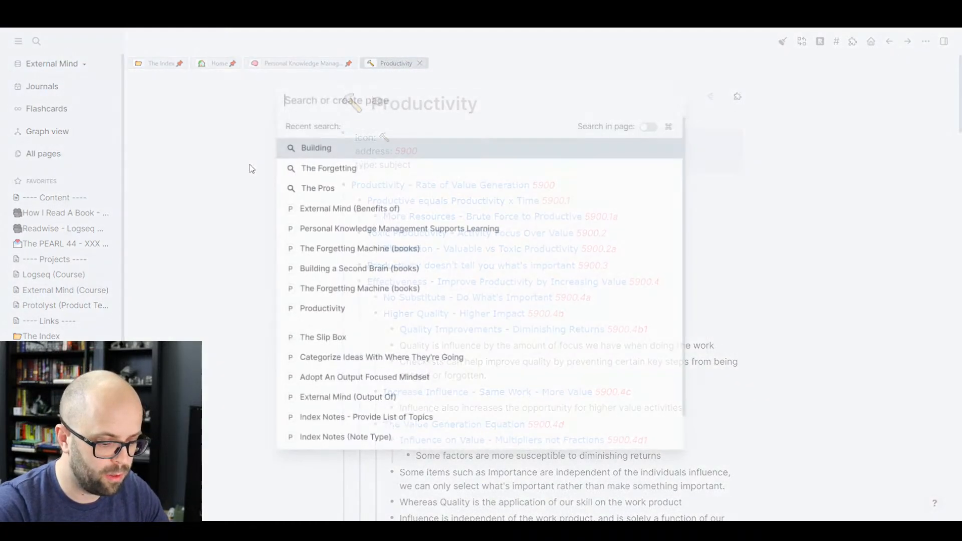
text(The)
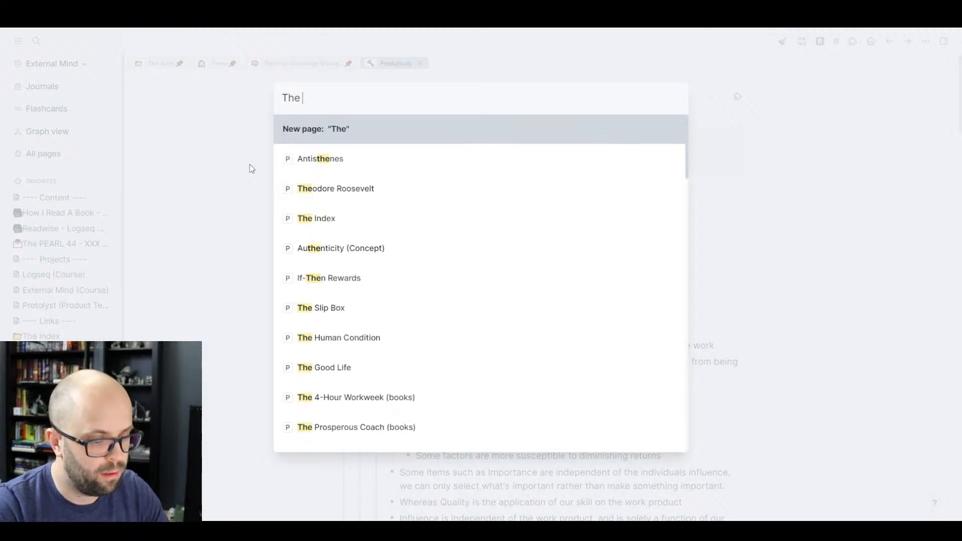
text( Fog)
key(BackSpace)
text(r)
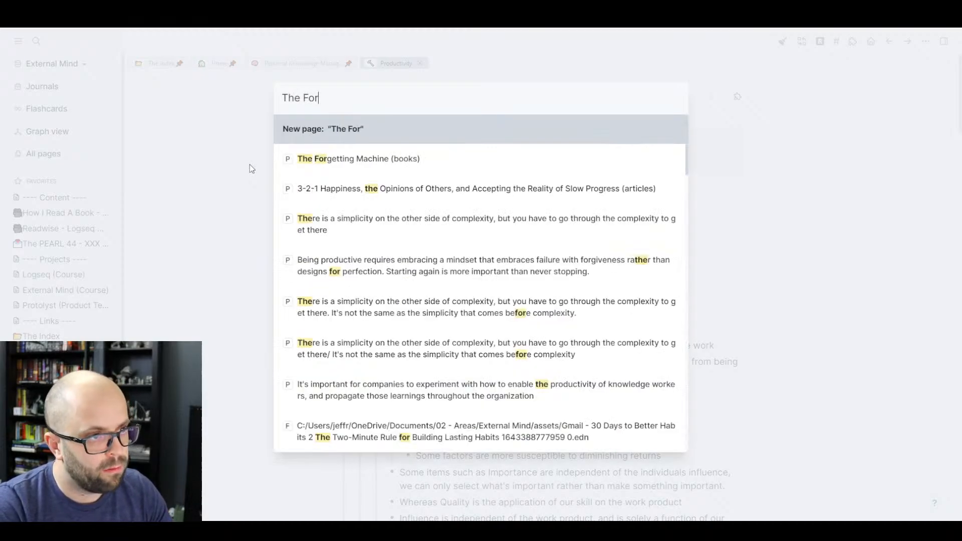
text(gett)
click(444, 153)
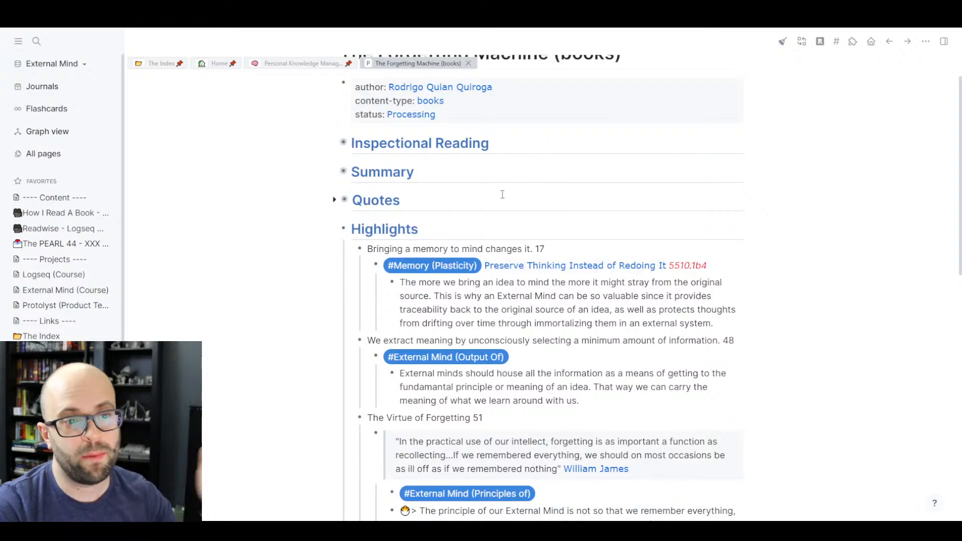
- Open Preserve Thinking Instead of Redoing It and set its title property to a link to itself
click(594, 265)
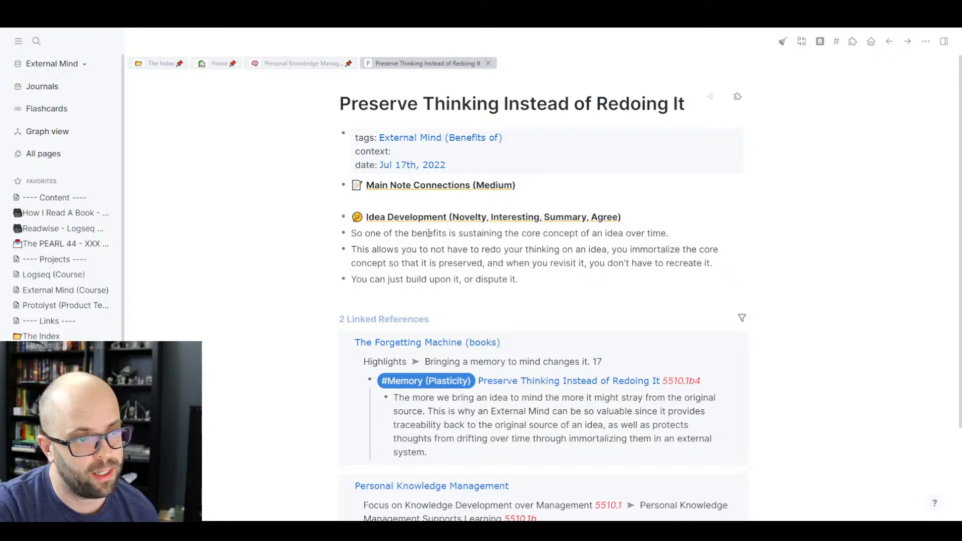
scroll(518, 247, down, 3)
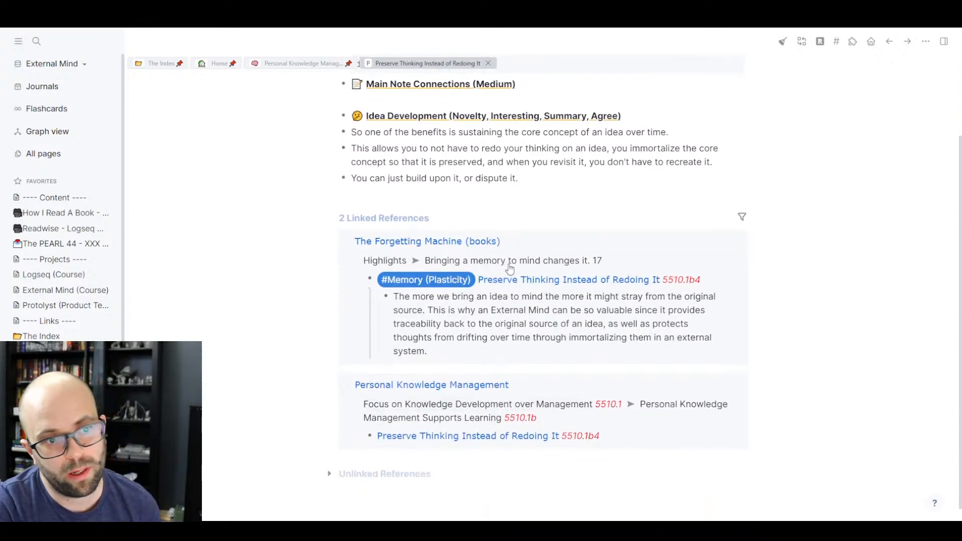
scroll(490, 265, up, 3)
click(435, 152)
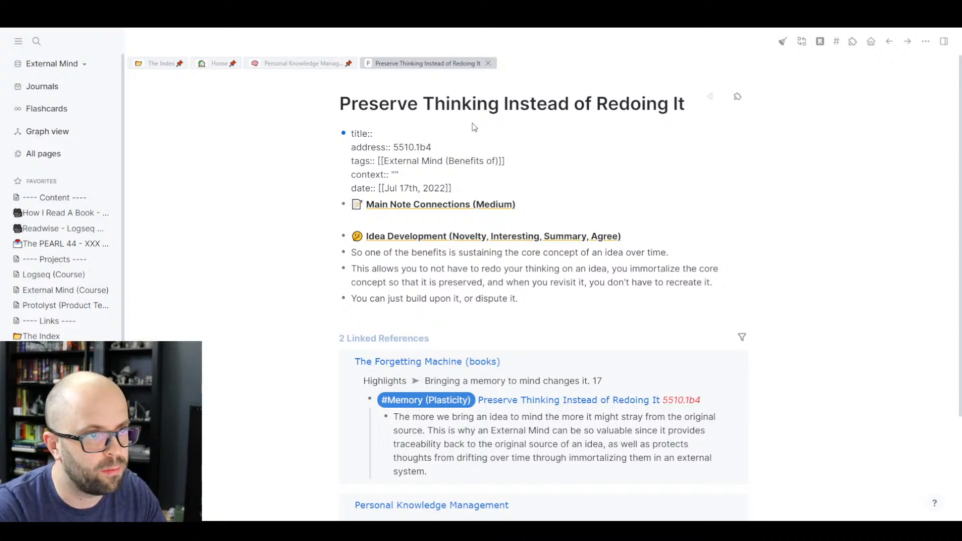
click(491, 102)
key(ctrl+a)
key(ctrl+c)
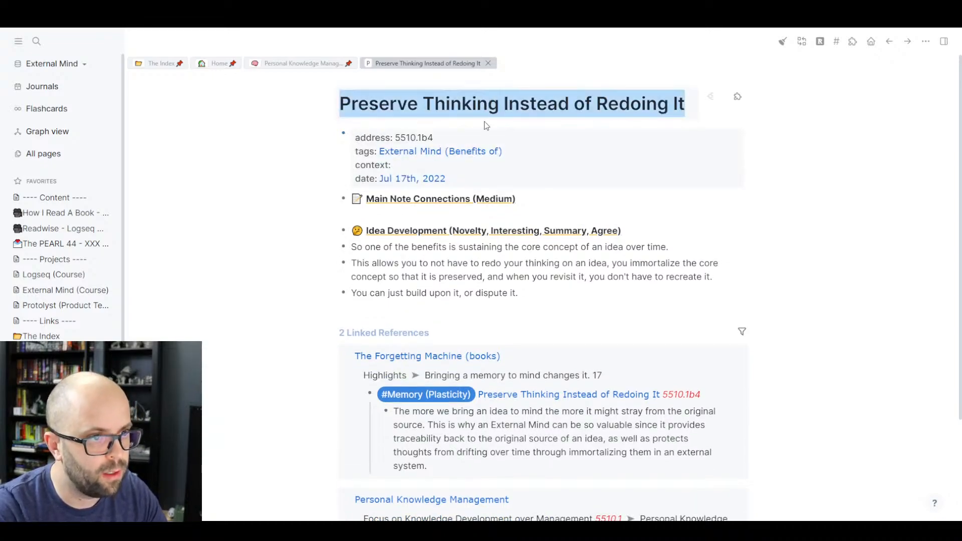
click(485, 137)
text([[)
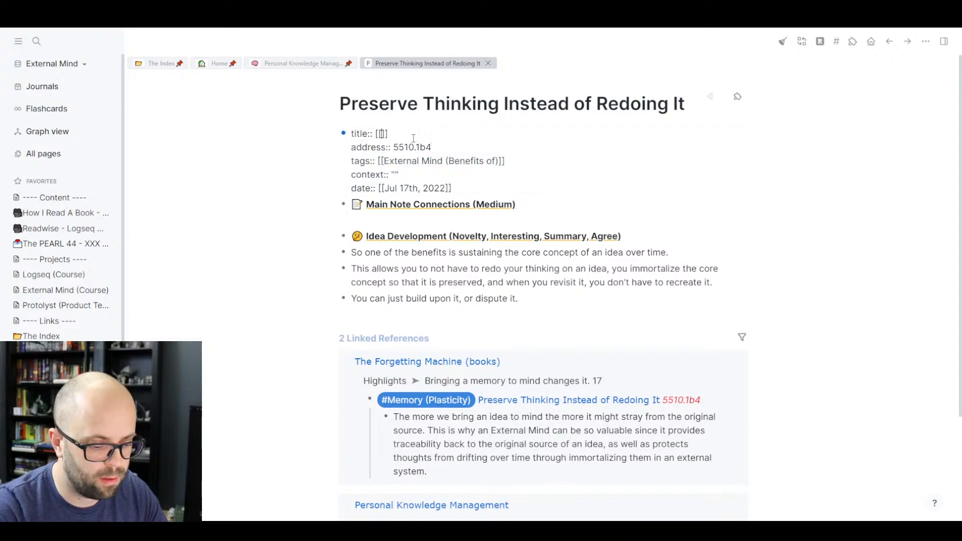
key(ctrl+v)
- Set the page's context property to 'Preserve thinking over time'
click(397, 174)
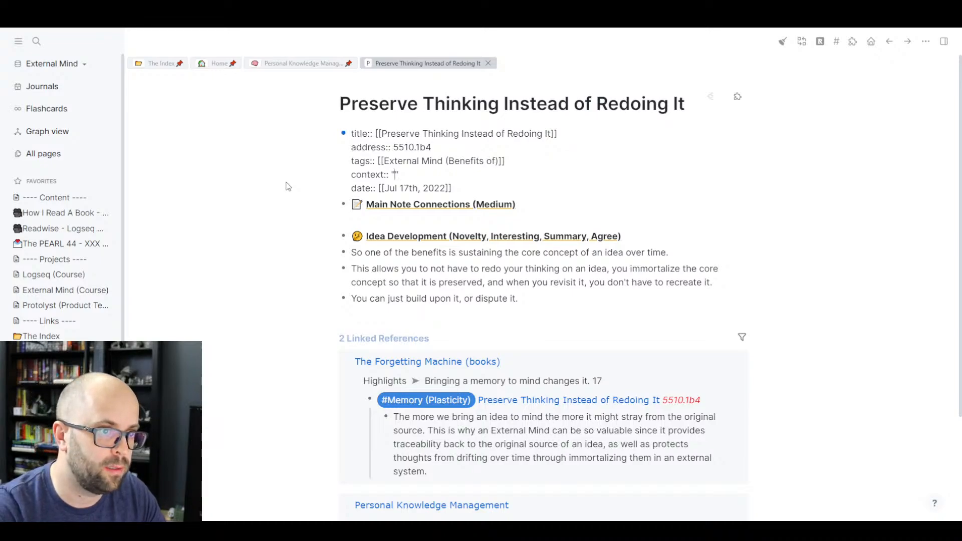
text(Preserve thinin)
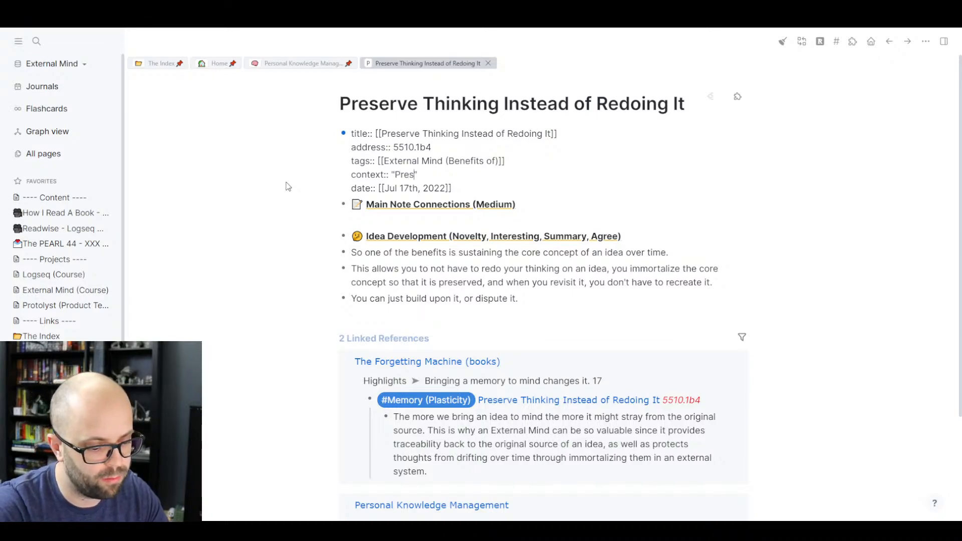
key(BackSpace)
key(BackSpace)
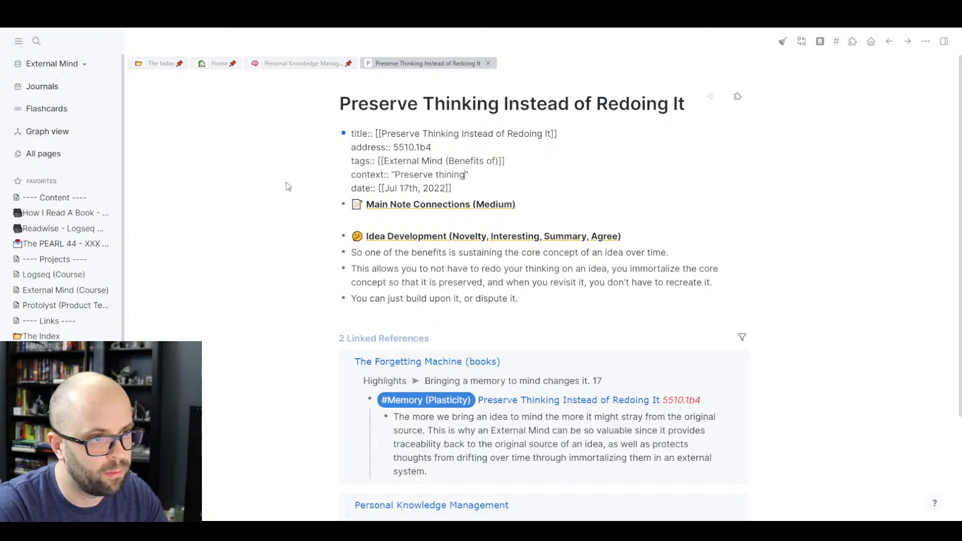
text(king ove)
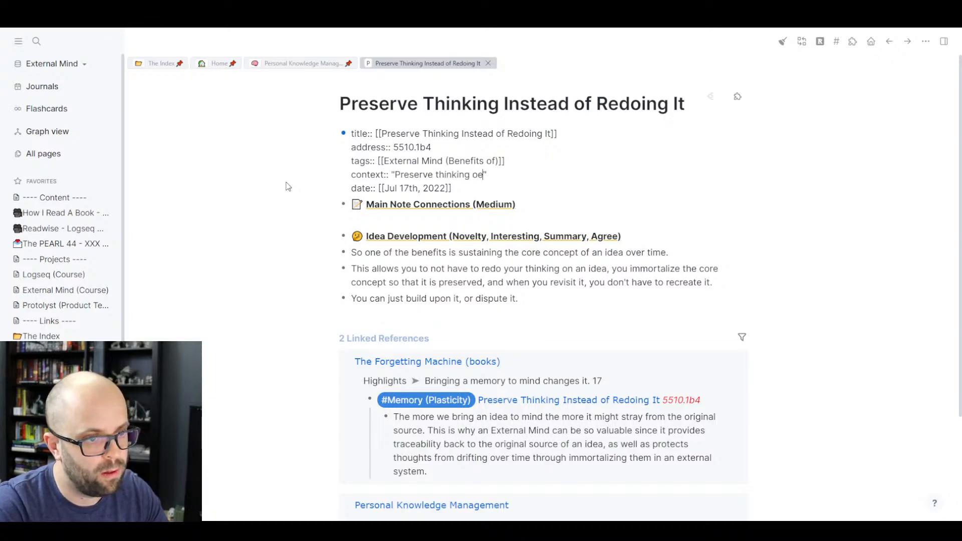
key(BackSpace)
text(ver tim)
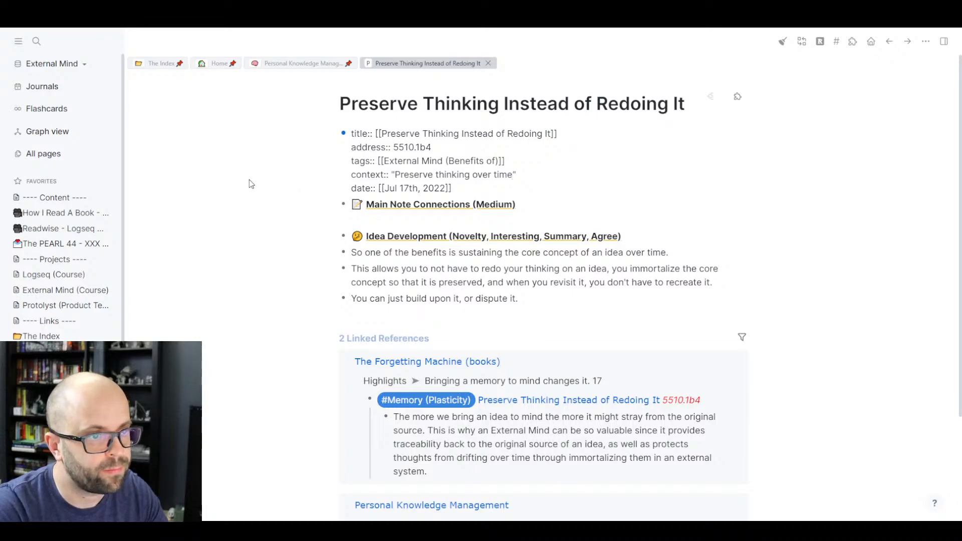
click(260, 224)
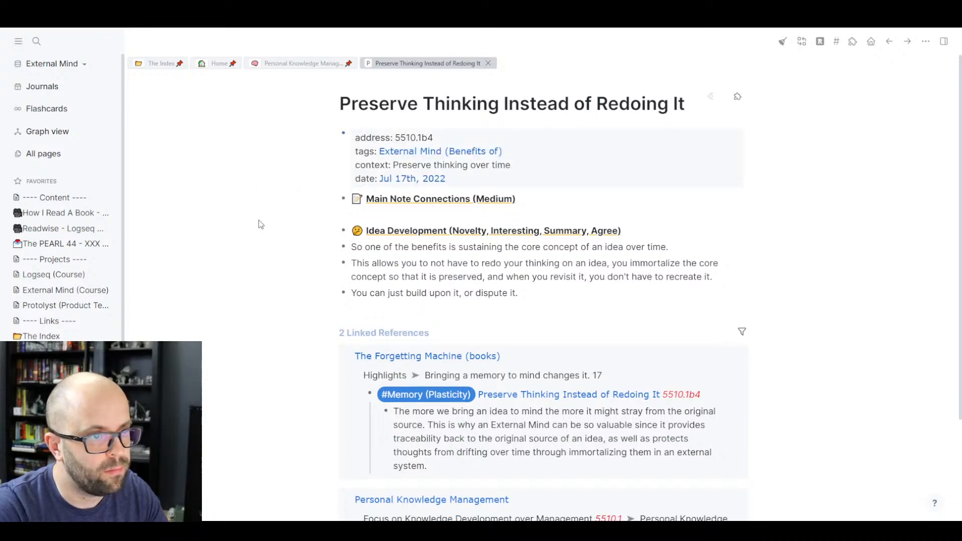
click(488, 63)
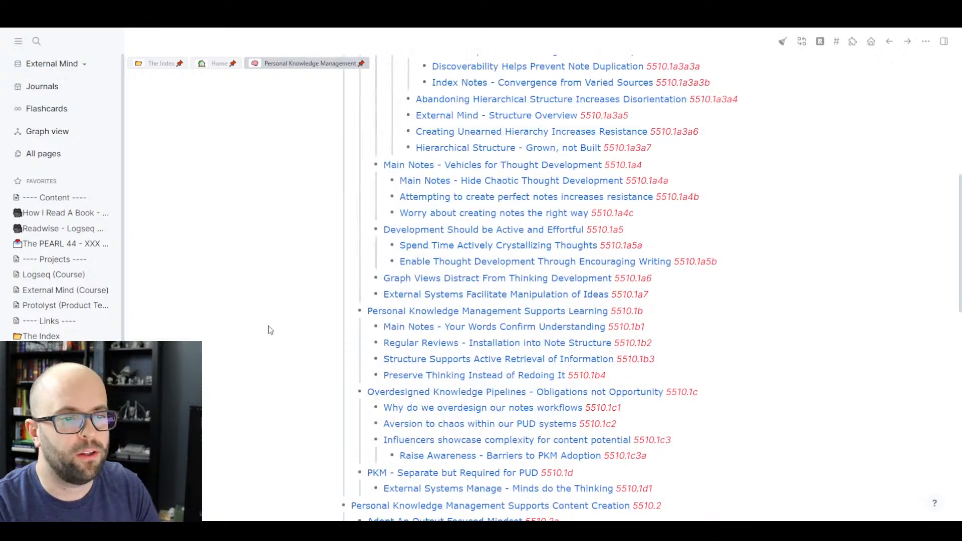
scroll(270, 329, down, 6)
scroll(270, 329, down, 7)
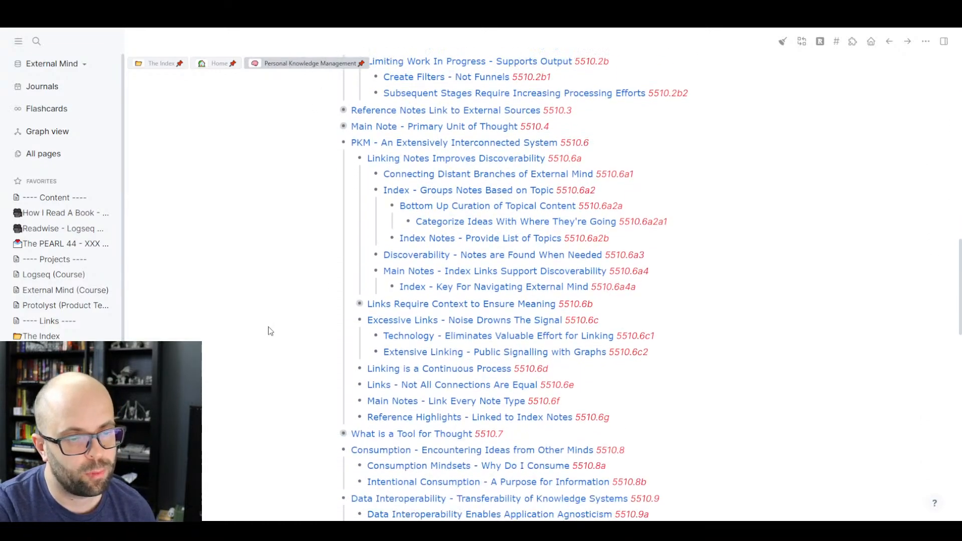
scroll(271, 332, up, 6)
scroll(269, 330, up, 4)
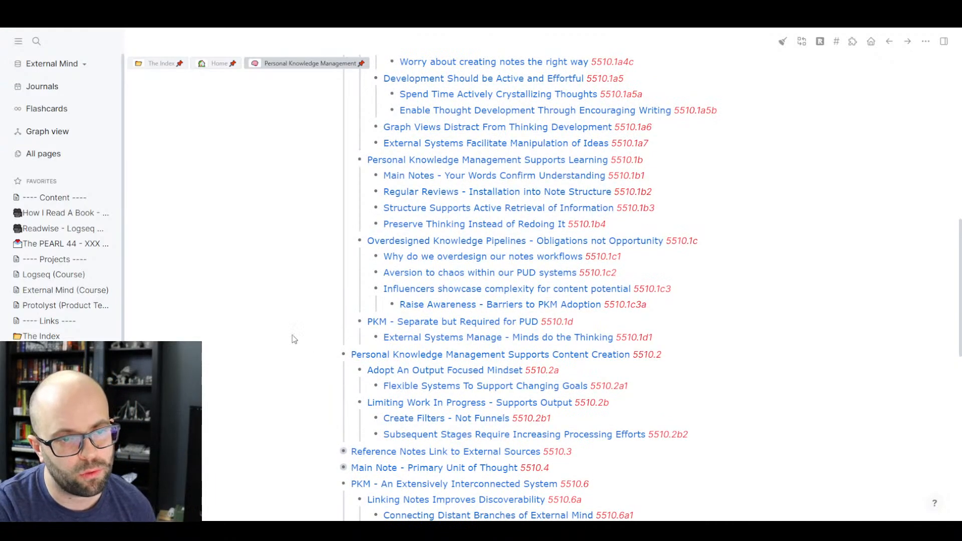
scroll(259, 319, up, 3)
scroll(259, 319, down, 2)
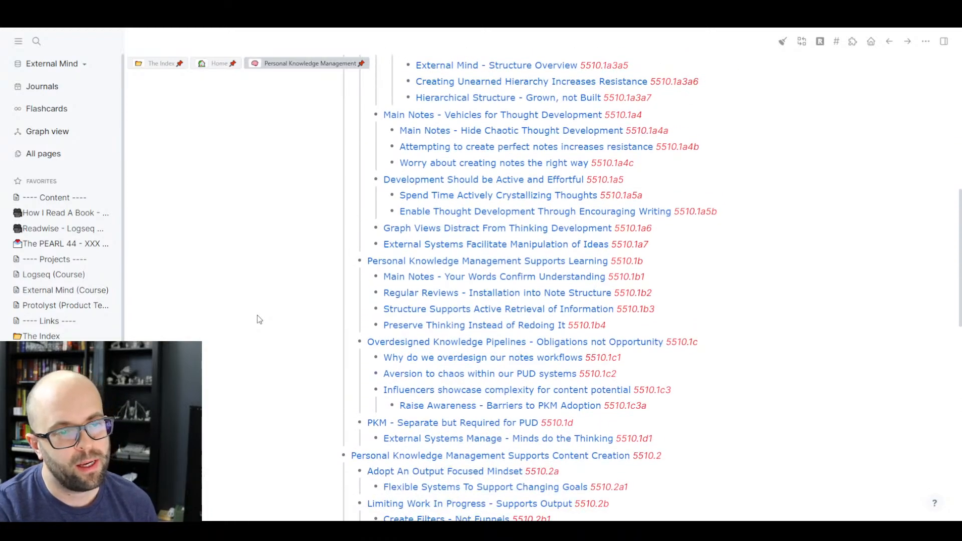
scroll(259, 319, up, 4)
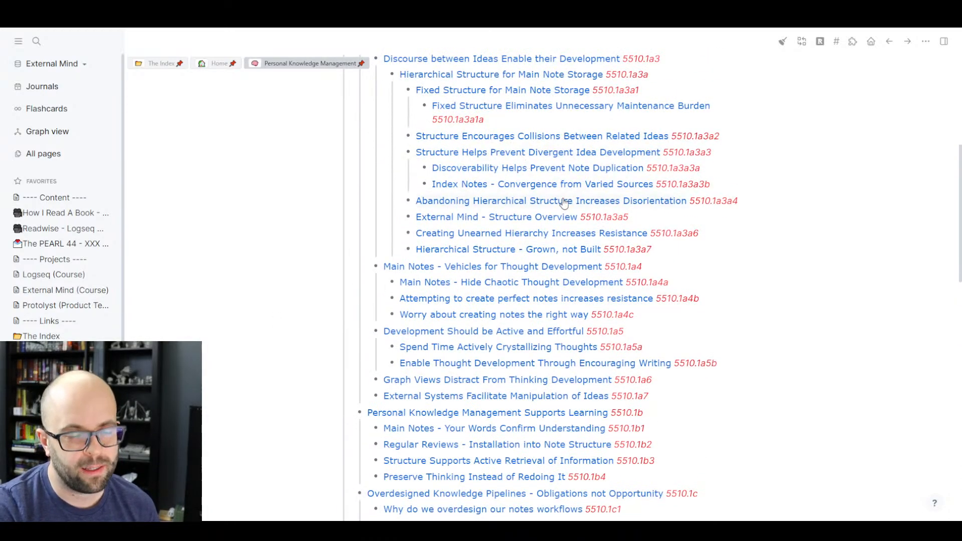
scroll(563, 197, down, 5)
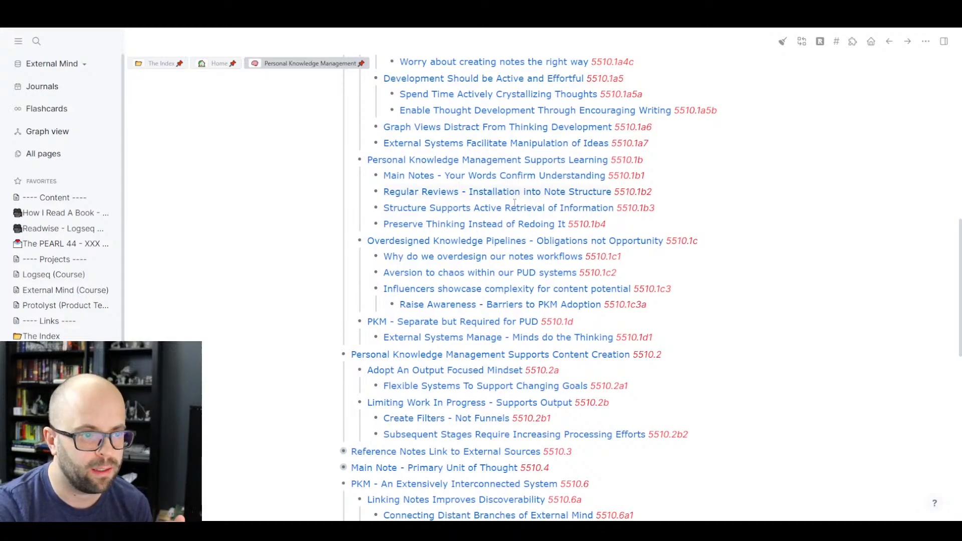
scroll(438, 257, down, 2)
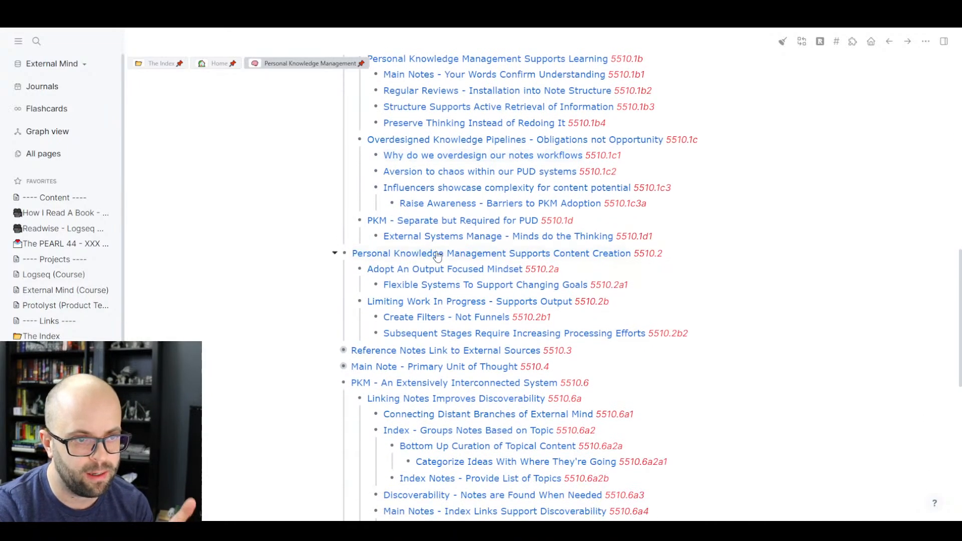
scroll(437, 257, down, 12)
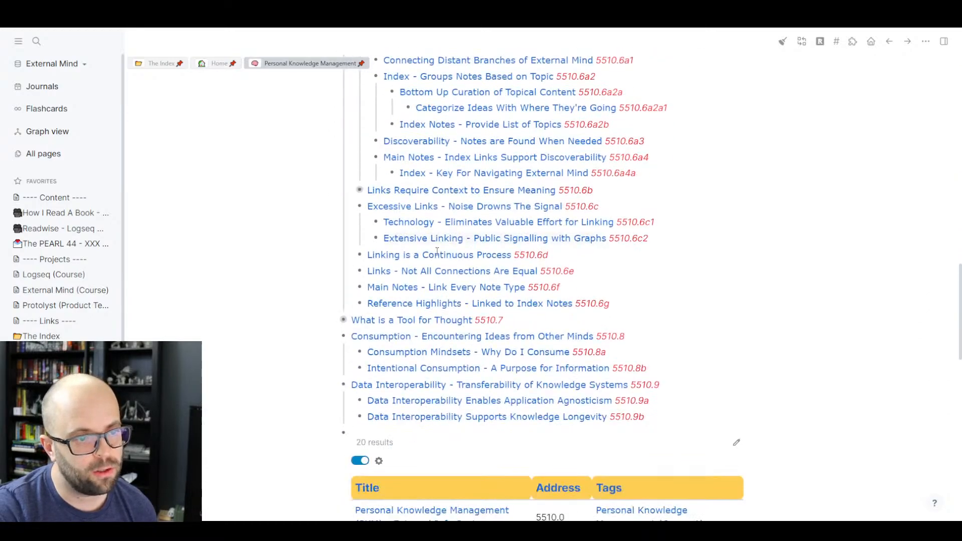
scroll(469, 313, down, 4)
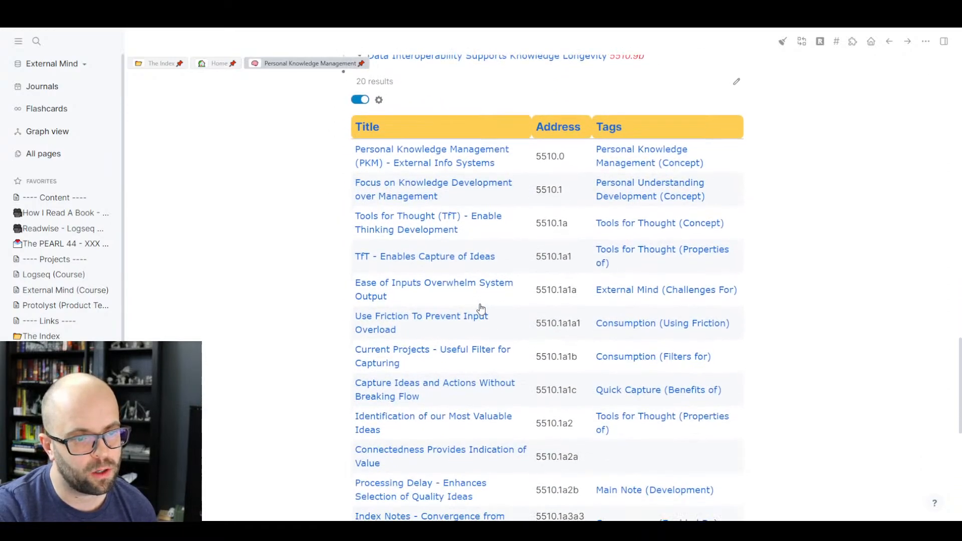
scroll(466, 252, down, 3)
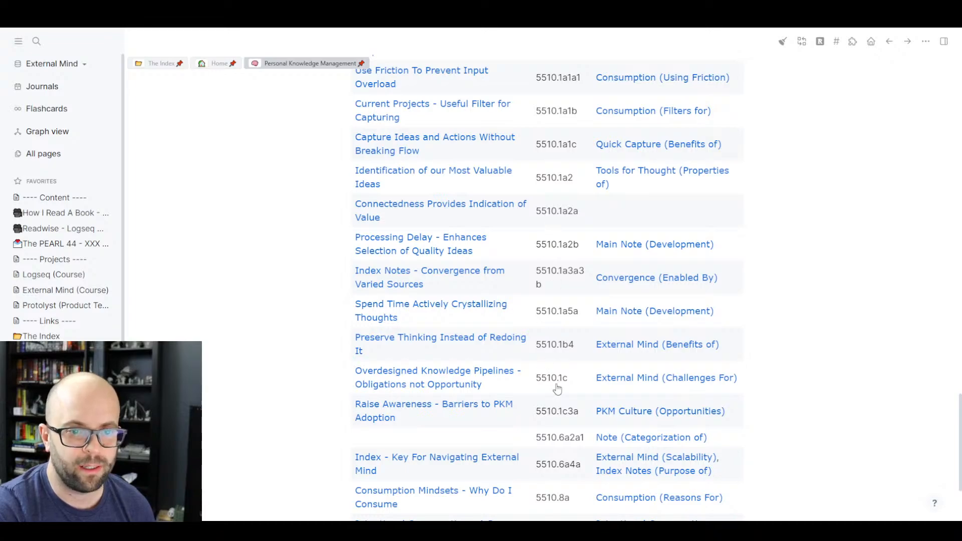
scroll(642, 325, up, 5)
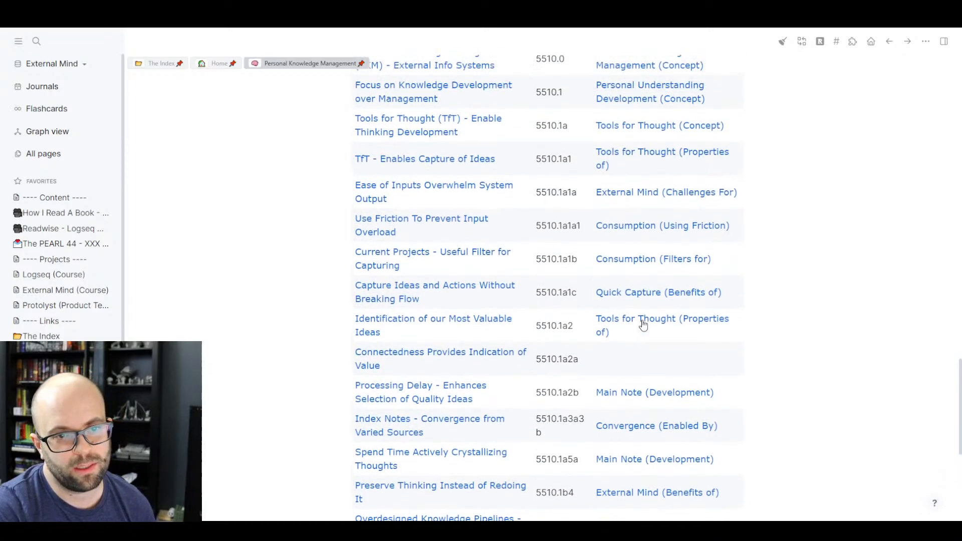
scroll(634, 328, down, 4)
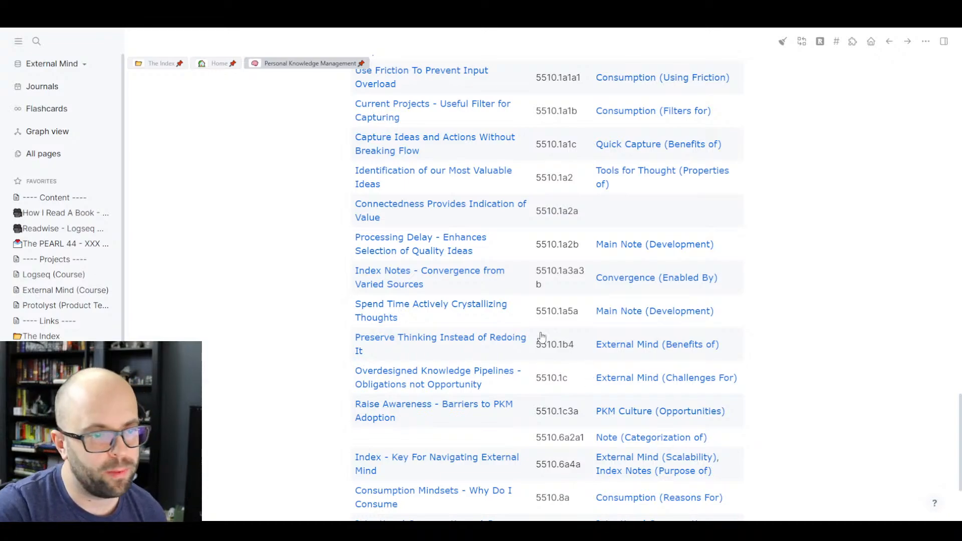
scroll(361, 340, up, 8)
scroll(362, 339, up, 7)
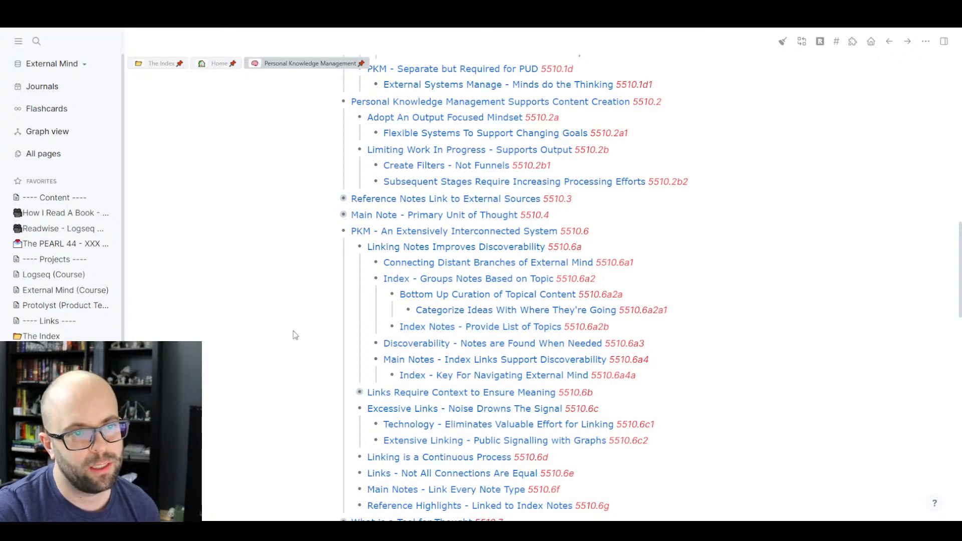
scroll(294, 333, up, 13)
scroll(295, 341, up, 2)
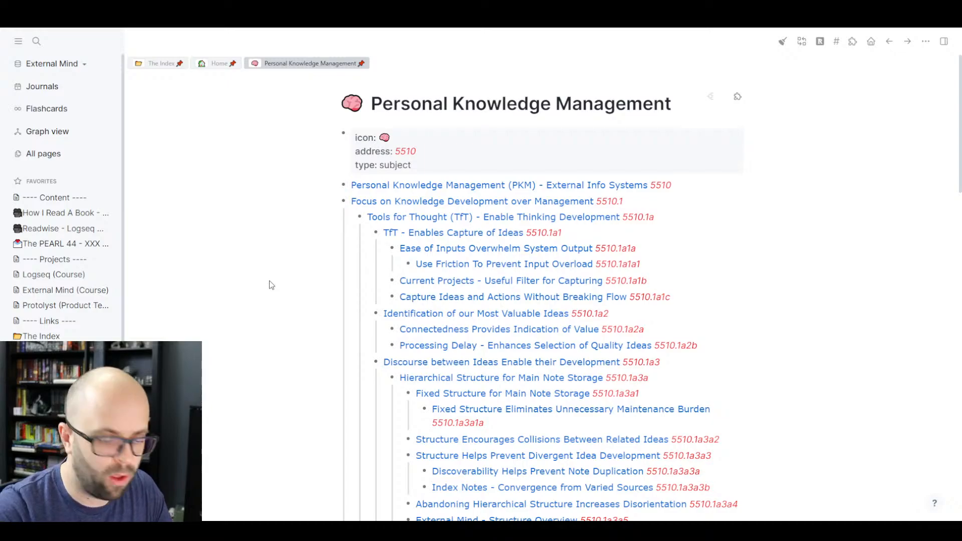
- Search 'The Forge' and open The Forgetting Machine (books) page
key(ctrl+k)
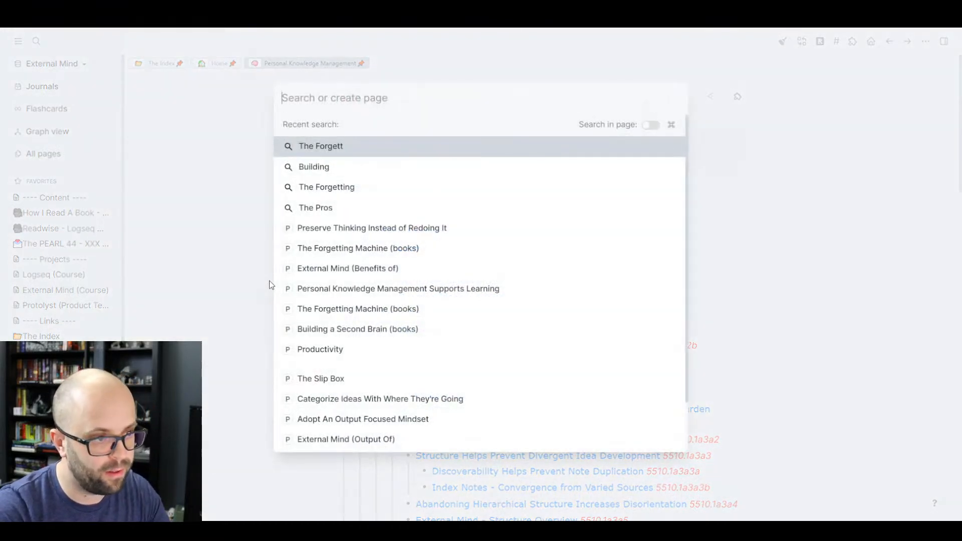
text(The Forgett)
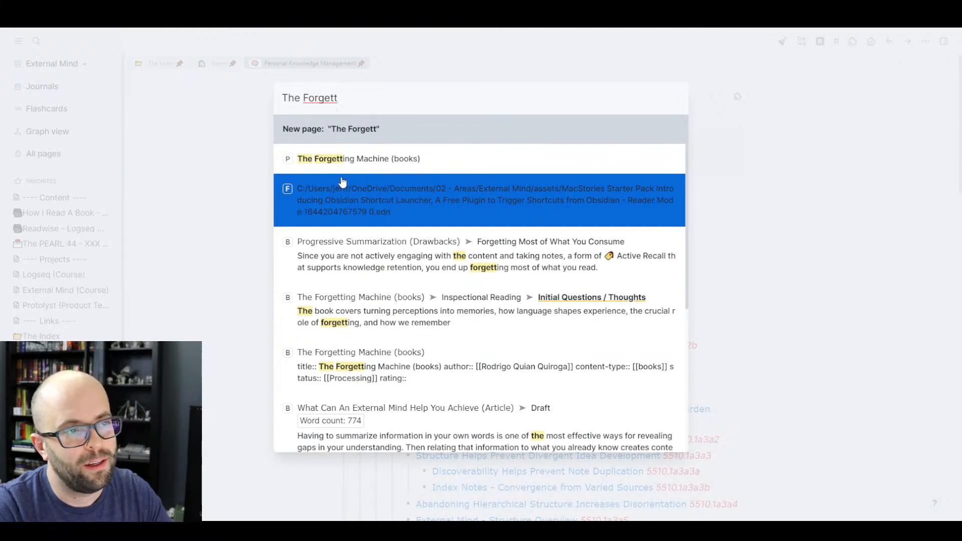
click(325, 171)
scroll(251, 215, down, 1)
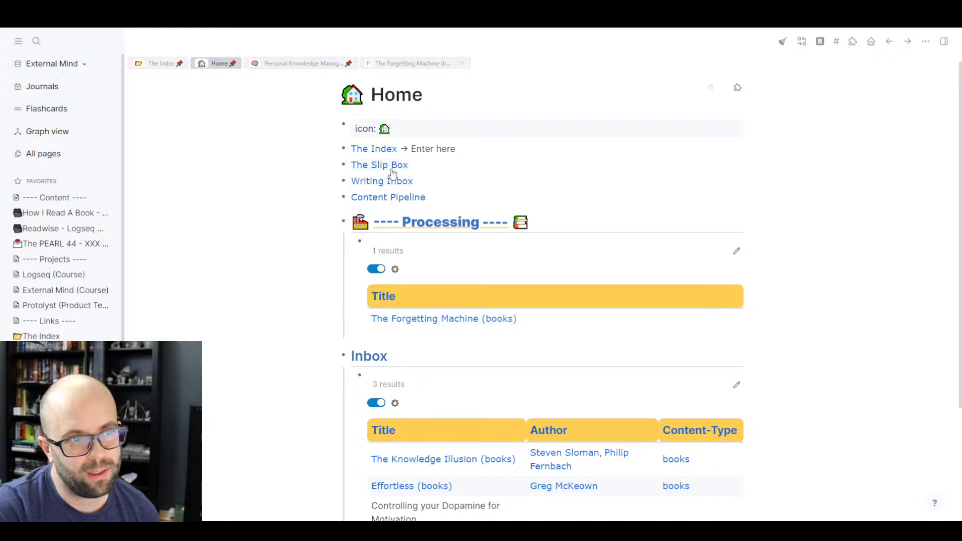
- Go via The Slip Box to the Productivity page and edit the 'Quality is influence…' block
click(394, 166)
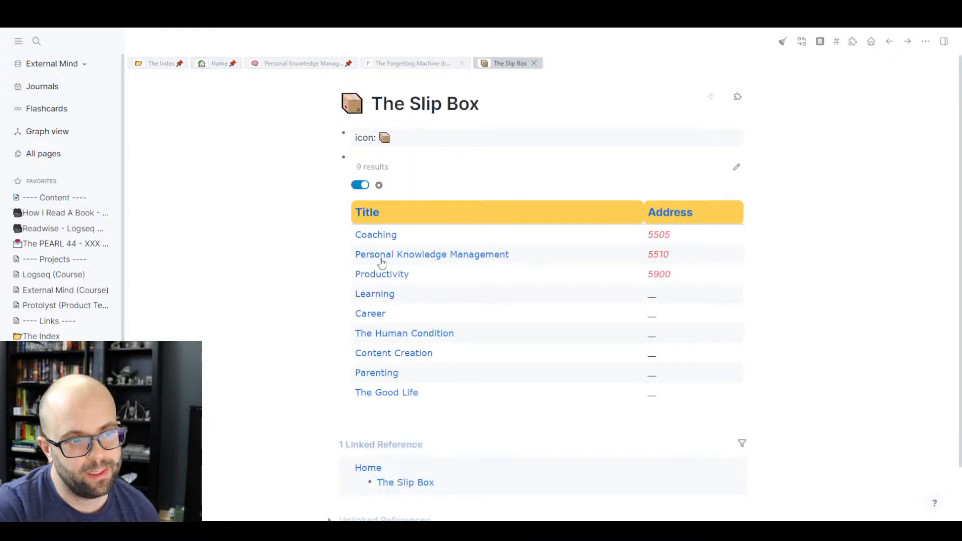
click(387, 279)
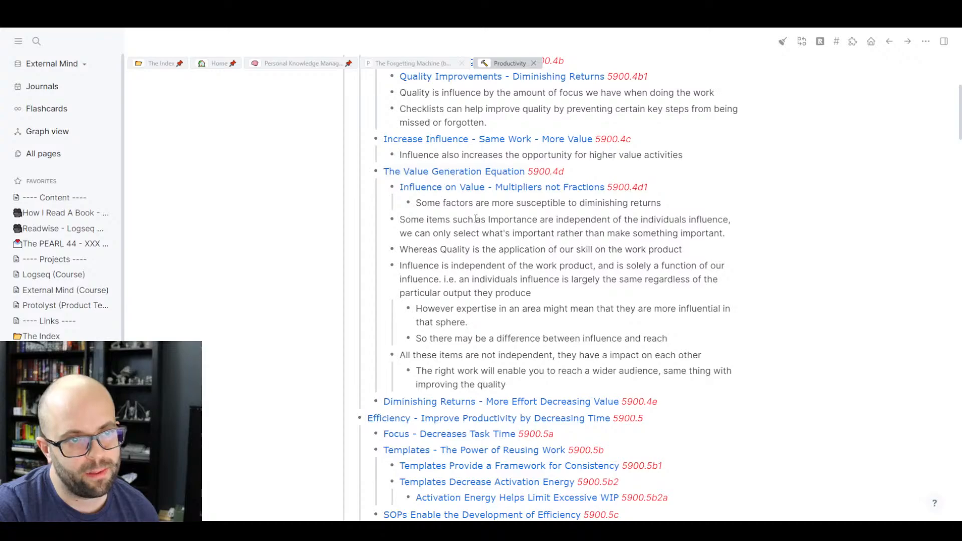
scroll(481, 246, down, 2)
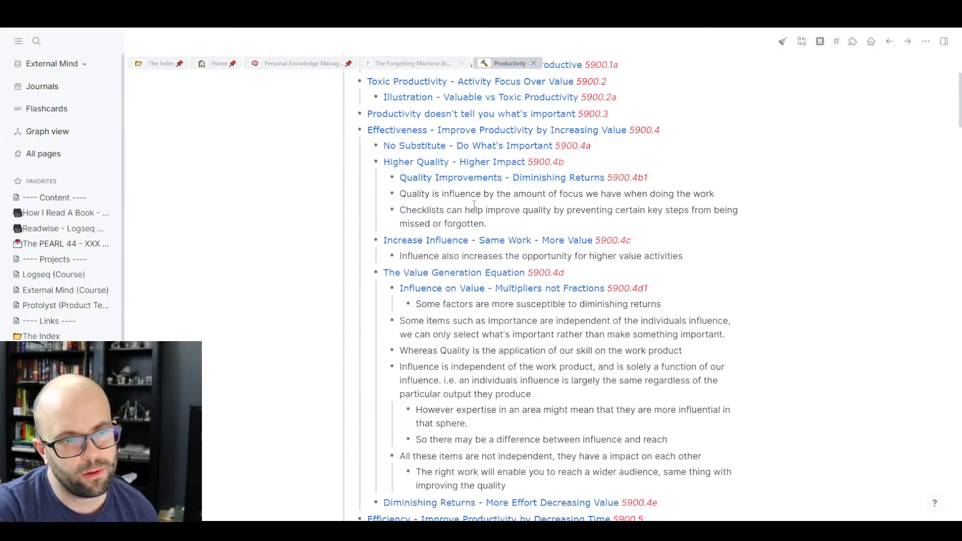
scroll(470, 204, up, 1)
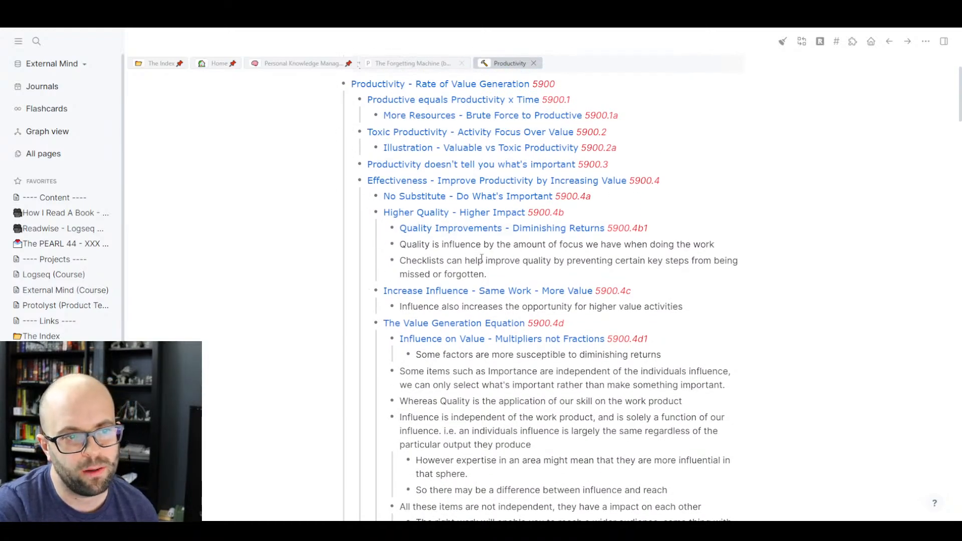
click(733, 244)
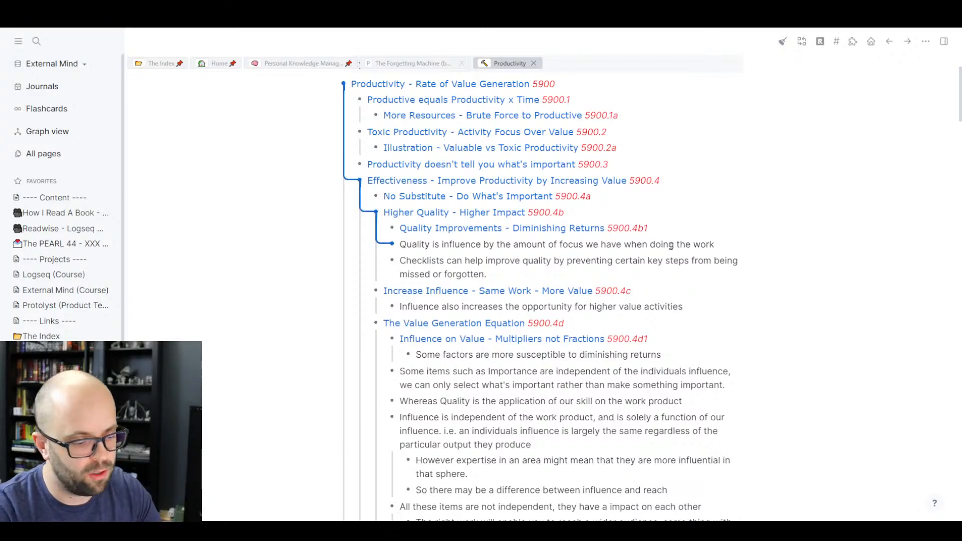
- Insert the Main Note template in a new block under the quality note
key(Return)
scroll(671, 245, up, 2)
text(/temp)
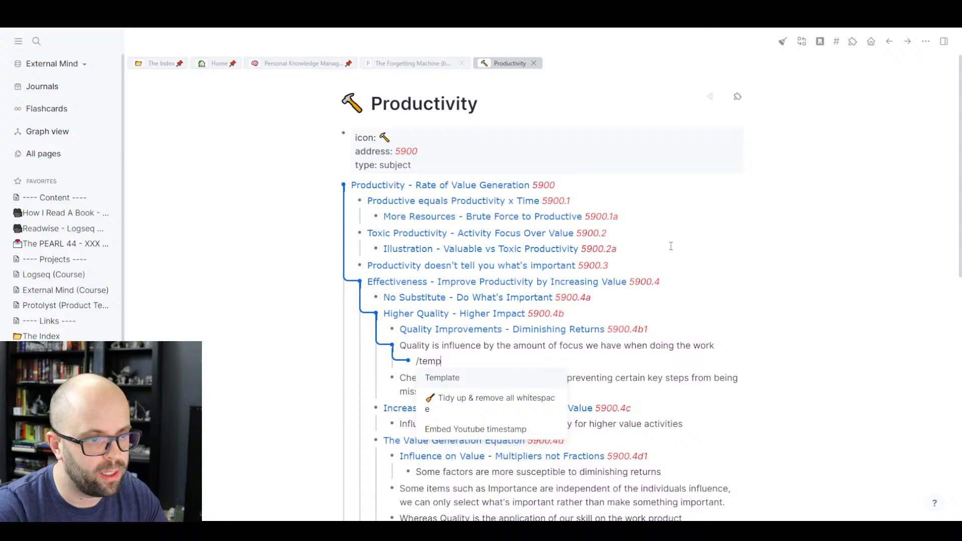
key(Return)
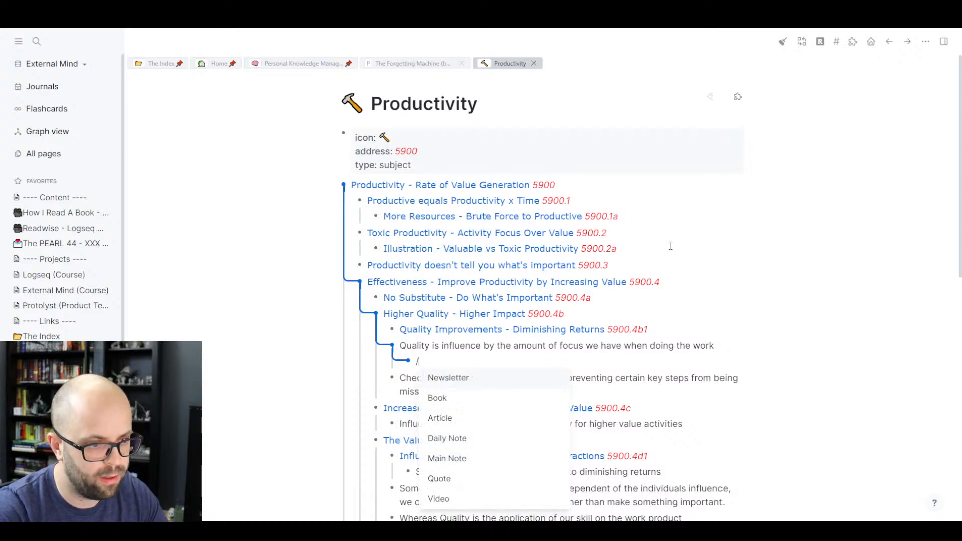
text(main)
key(Return)
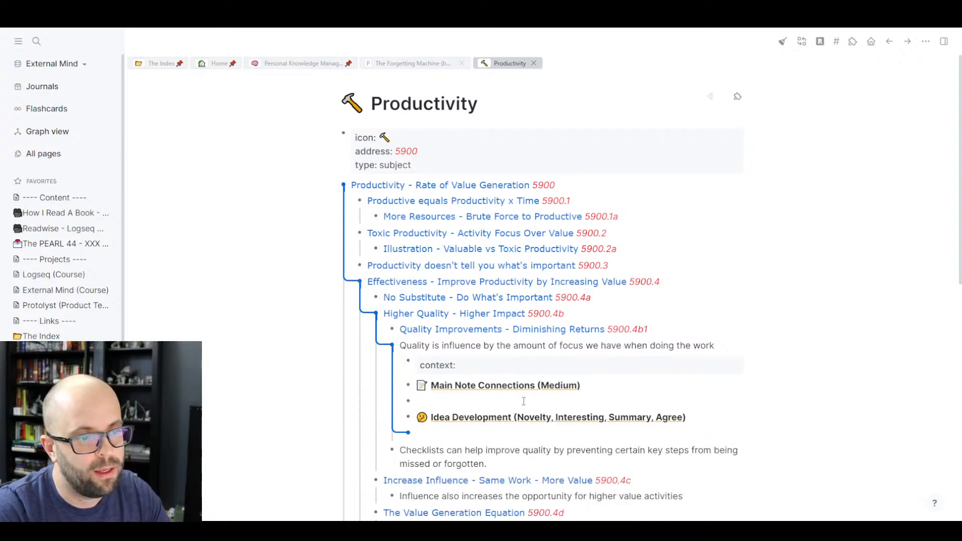
click(431, 404)
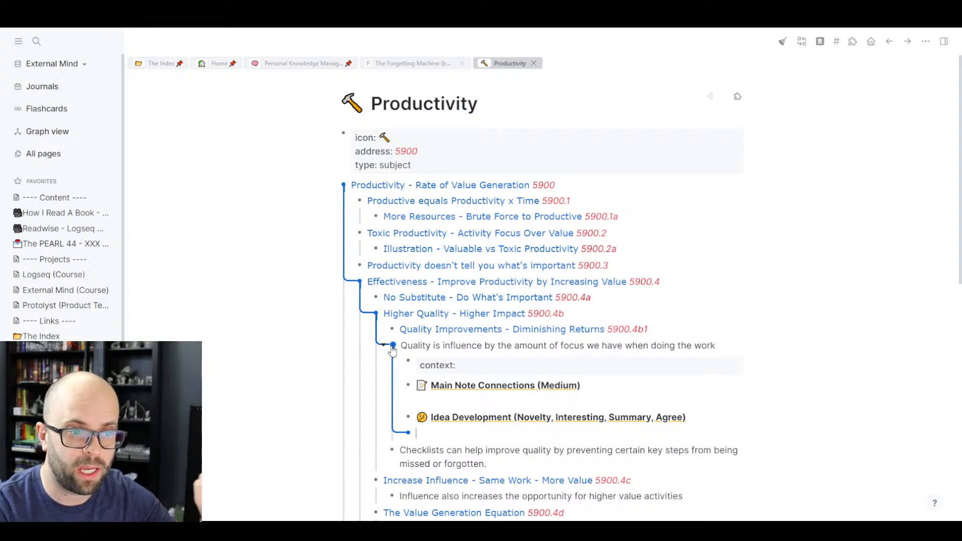
- Delete the inserted context, Main Note Connections and Idea Development blocks again
click(609, 372)
drag(471, 360, 541, 434)
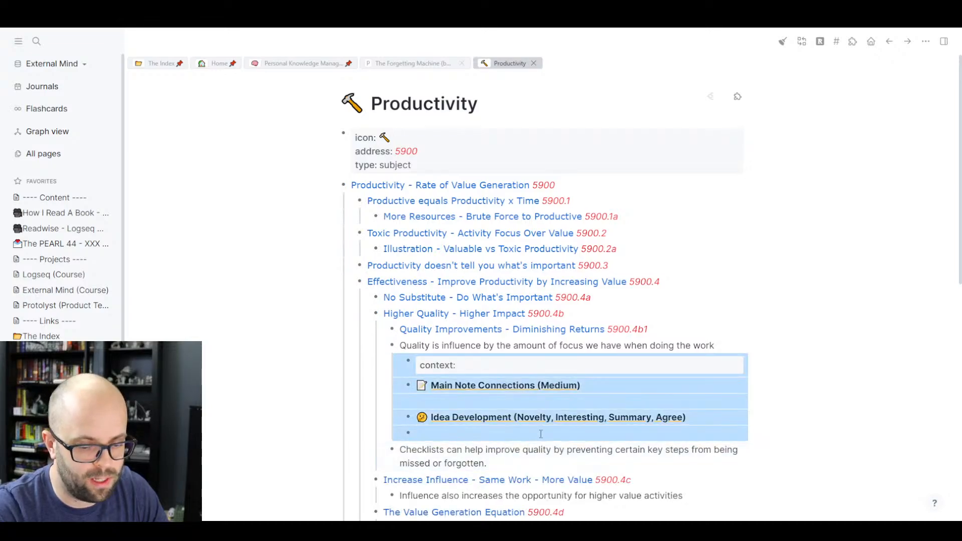
key(Delete)
scroll(605, 344, down, 7)
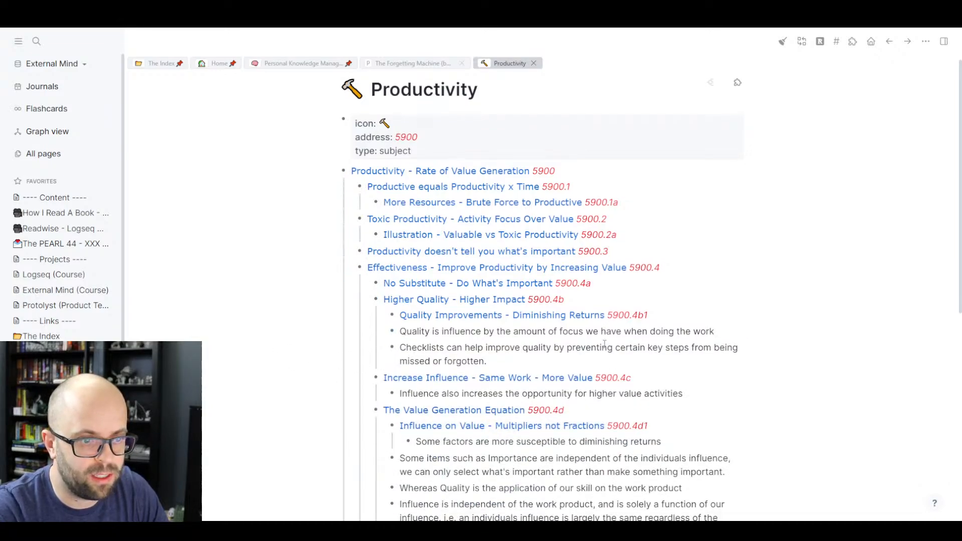
scroll(601, 344, down, 4)
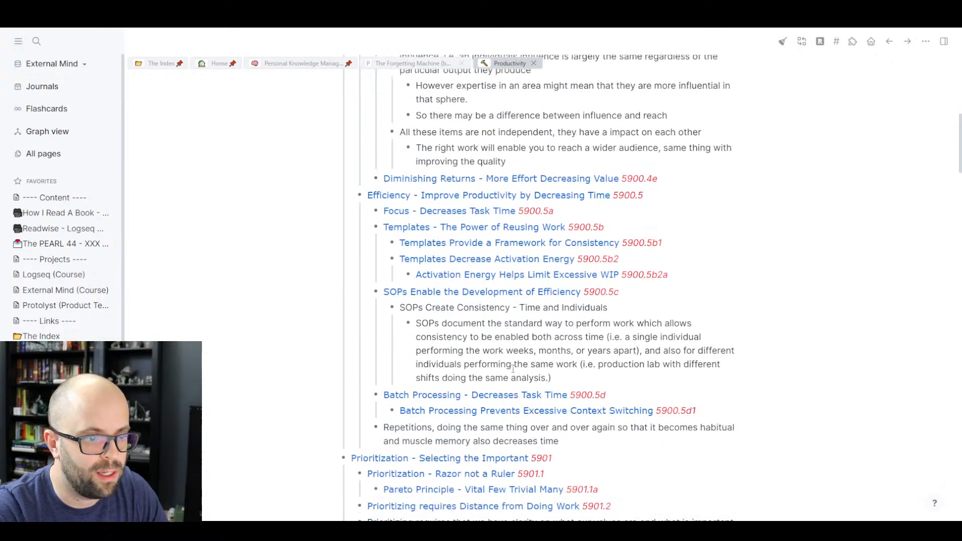
scroll(651, 336, down, 2)
scroll(687, 329, up, 11)
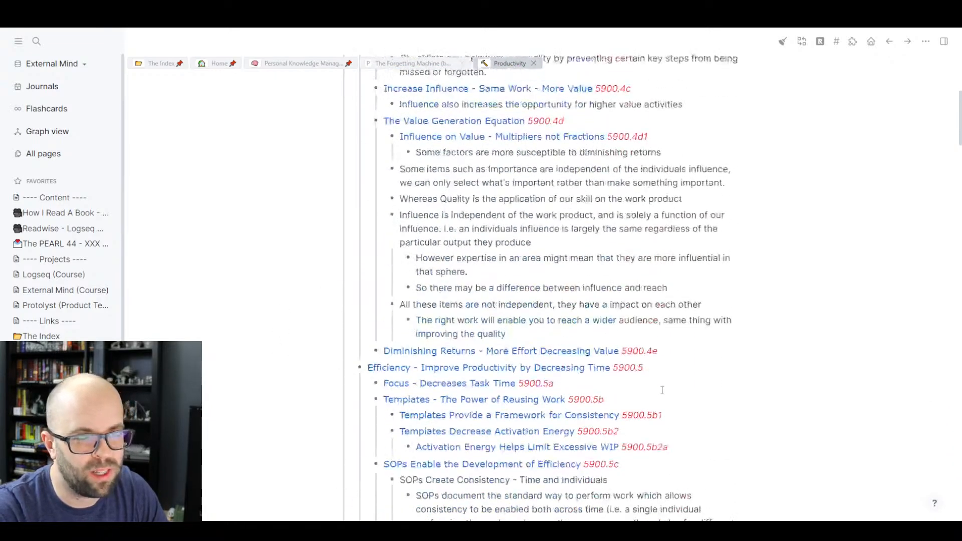
scroll(662, 390, up, 3)
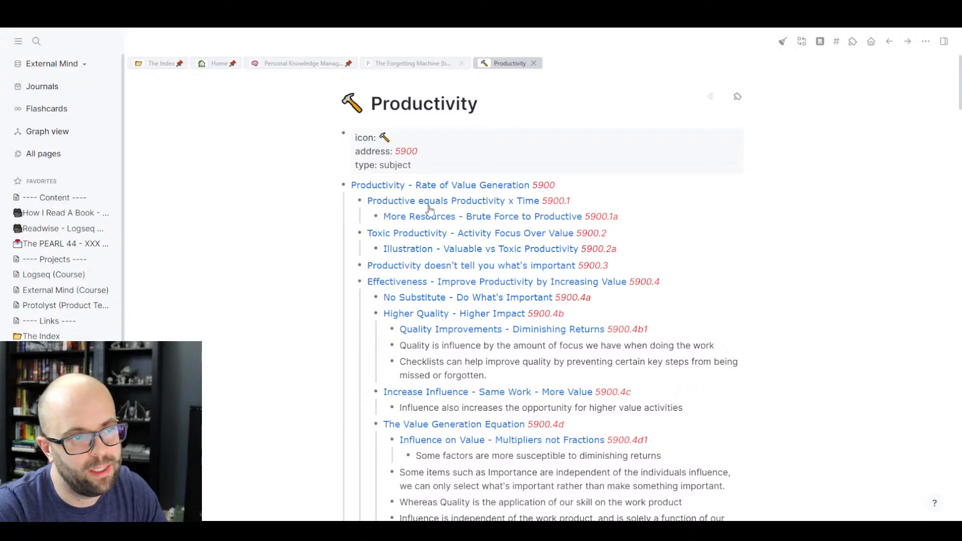
key(g)
key(j)
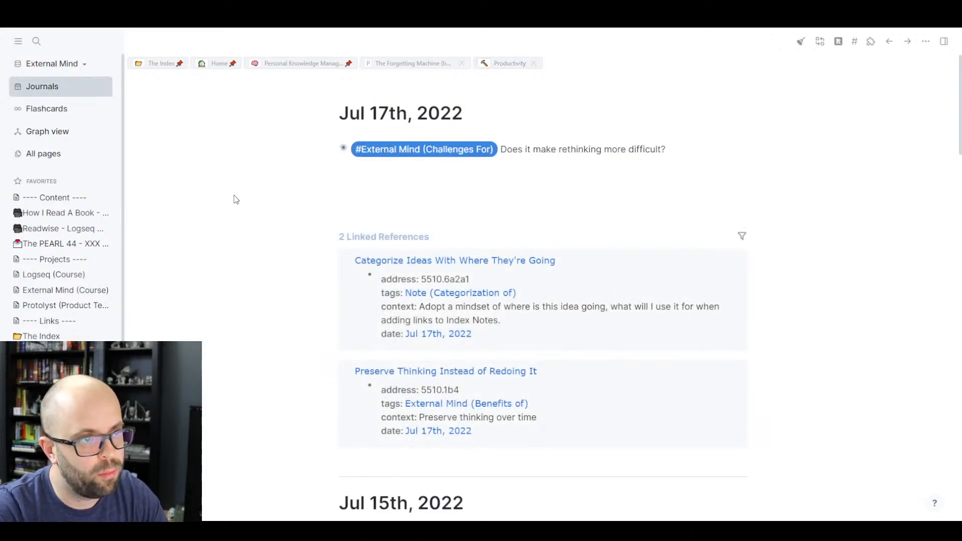
scroll(236, 200, down, 8)
scroll(236, 200, up, 7)
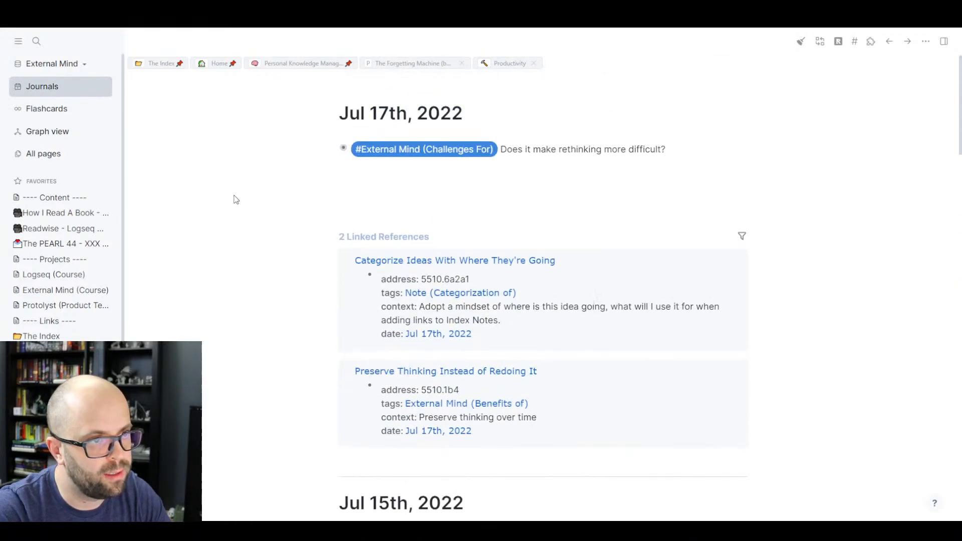
click(334, 150)
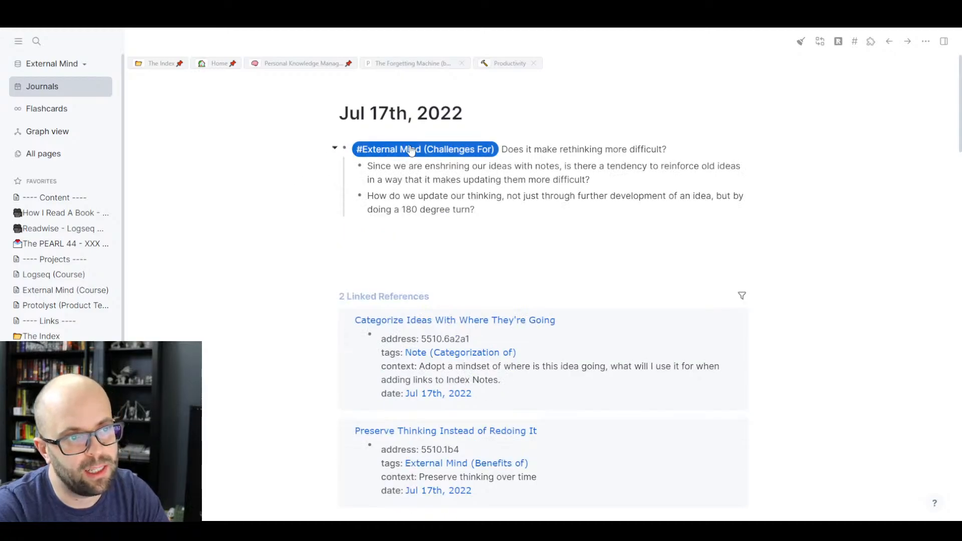
click(333, 149)
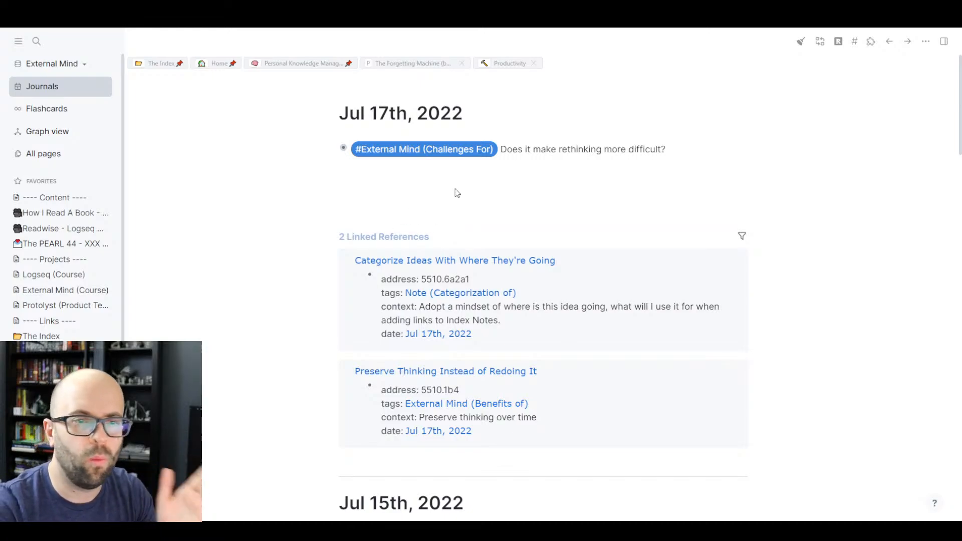
click(507, 65)
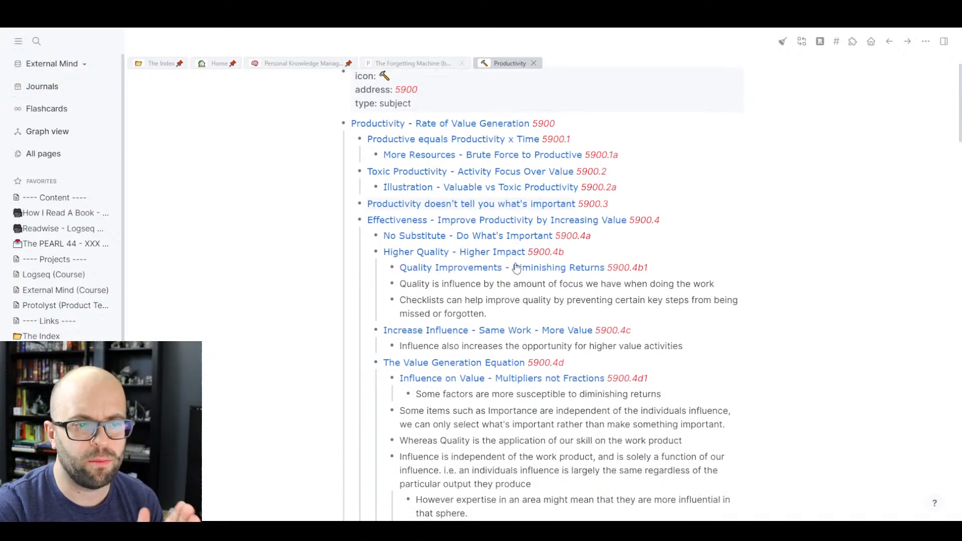
- Switch back to the Personal Knowledge Management page
scroll(516, 268, down, 1)
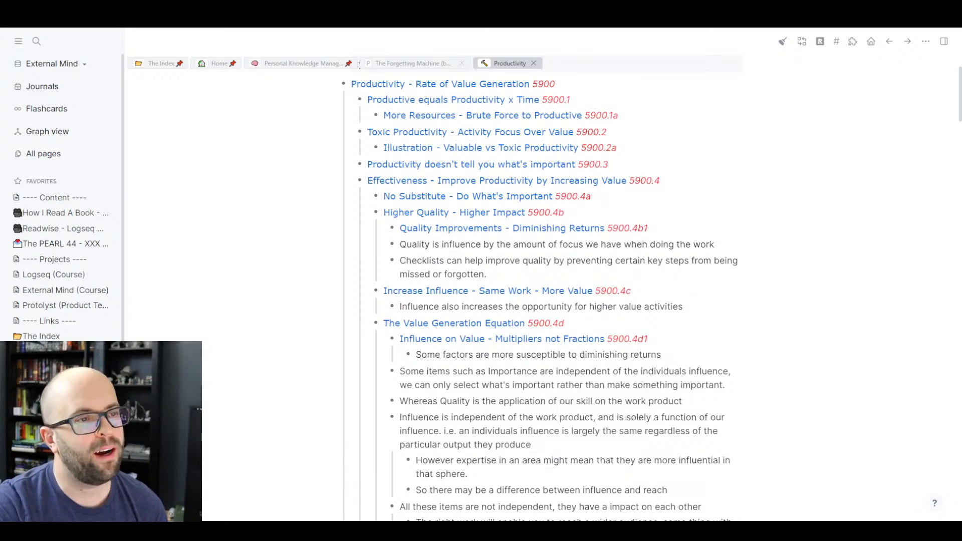
click(311, 64)
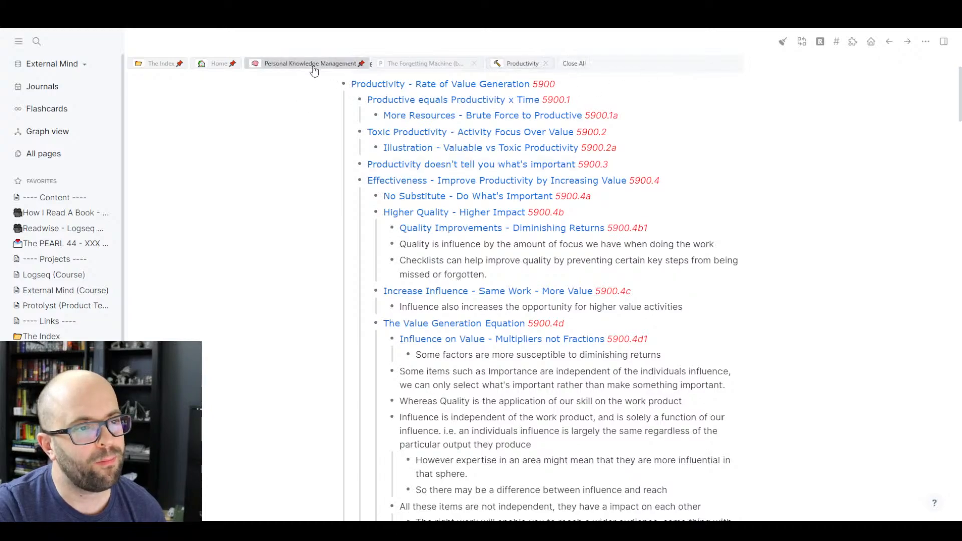
scroll(287, 324, down, 5)
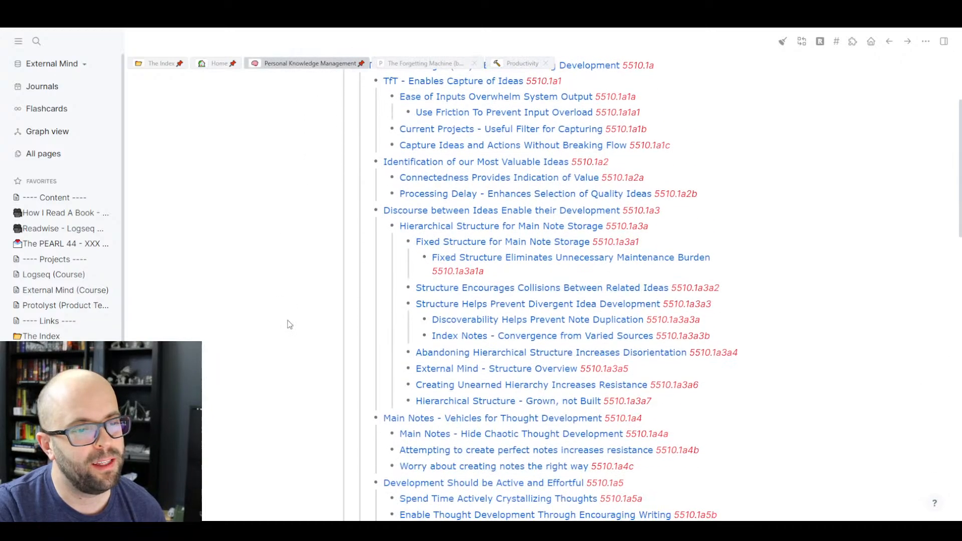
scroll(289, 324, up, 1)
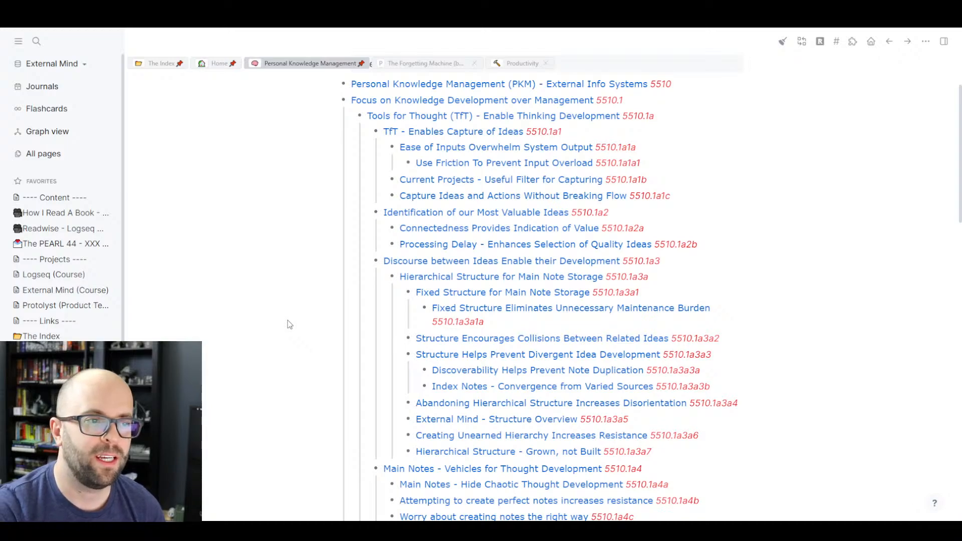
scroll(289, 325, up, 1)
scroll(289, 324, down, 1)
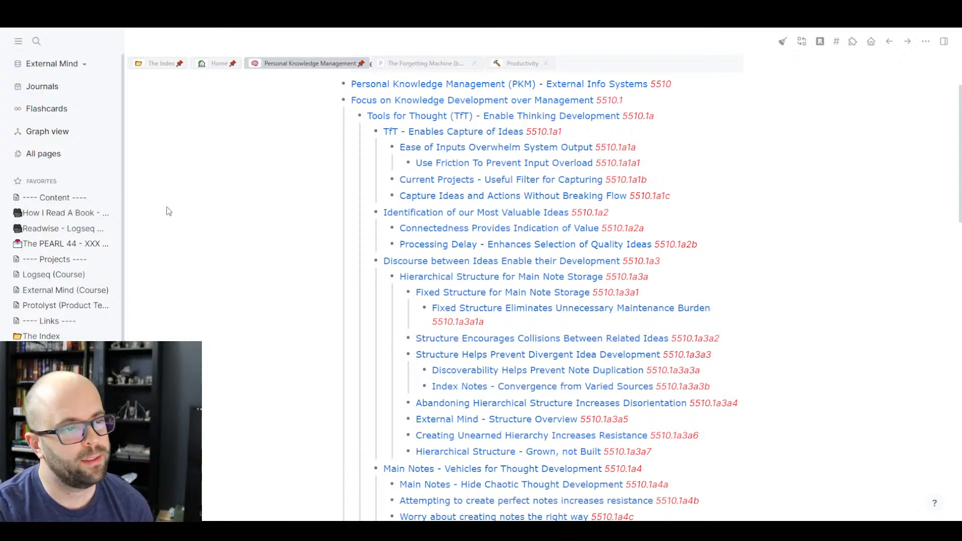
- Open The Forgetting Machine (books) and scroll its Highlights down past Ebbinghaus Forgetting Curves 55
click(420, 69)
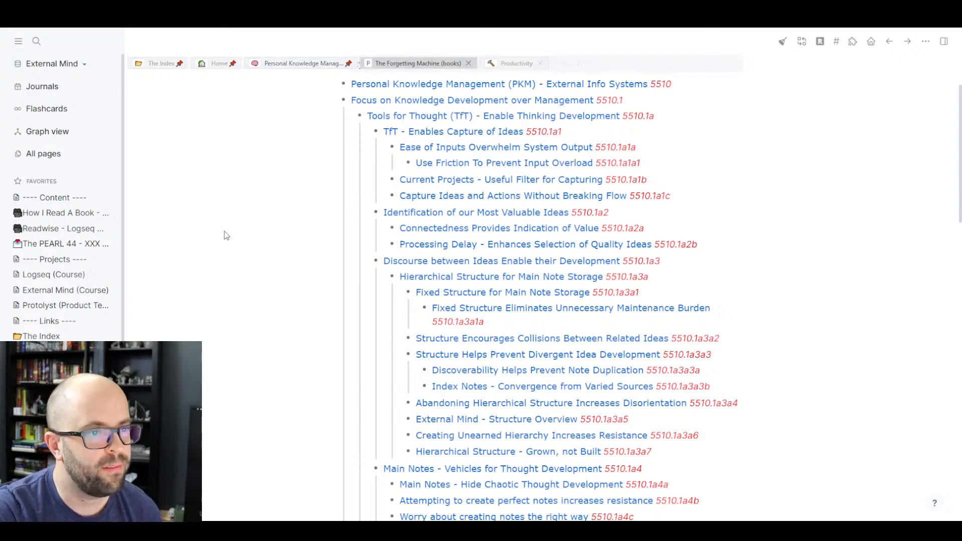
scroll(271, 283, down, 3)
scroll(270, 284, up, 4)
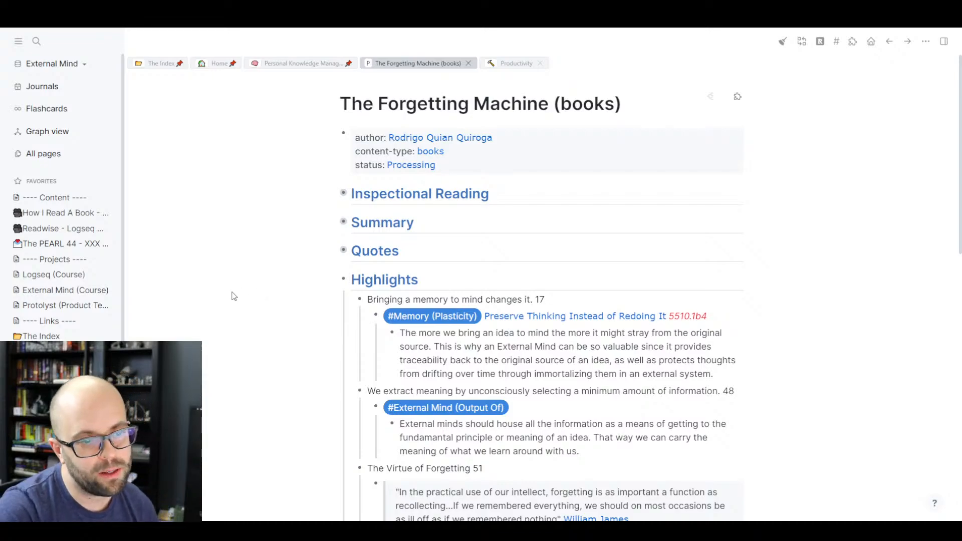
scroll(233, 296, down, 3)
scroll(235, 296, down, 1)
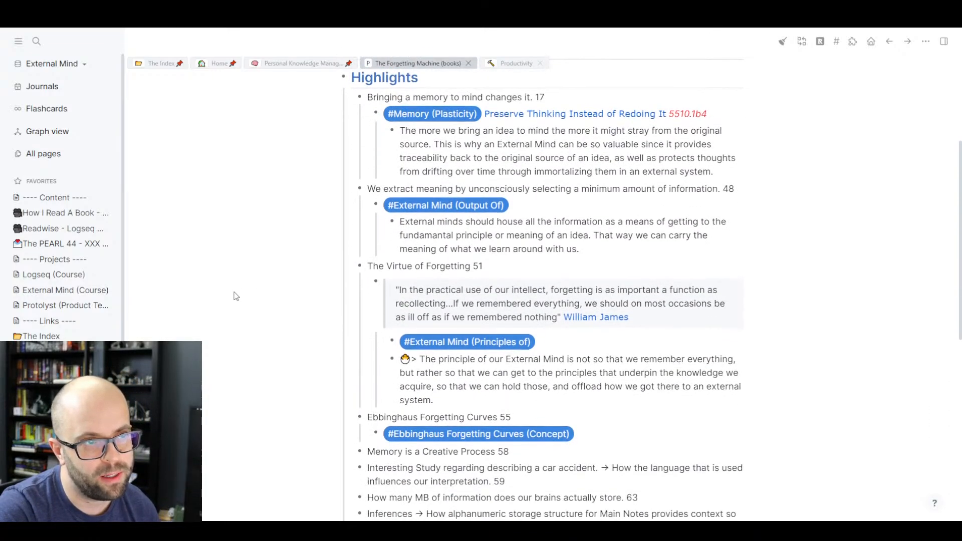
scroll(233, 296, down, 1)
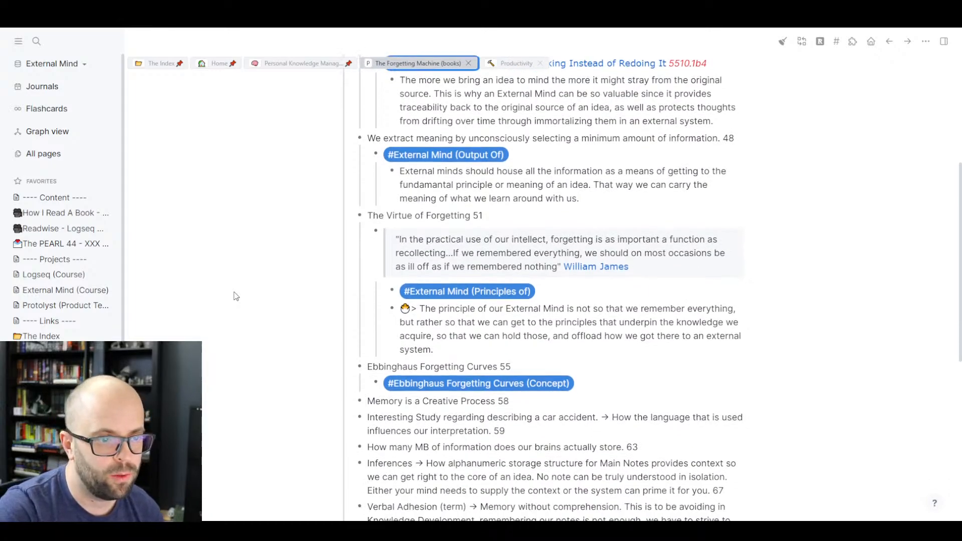
scroll(236, 296, down, 2)
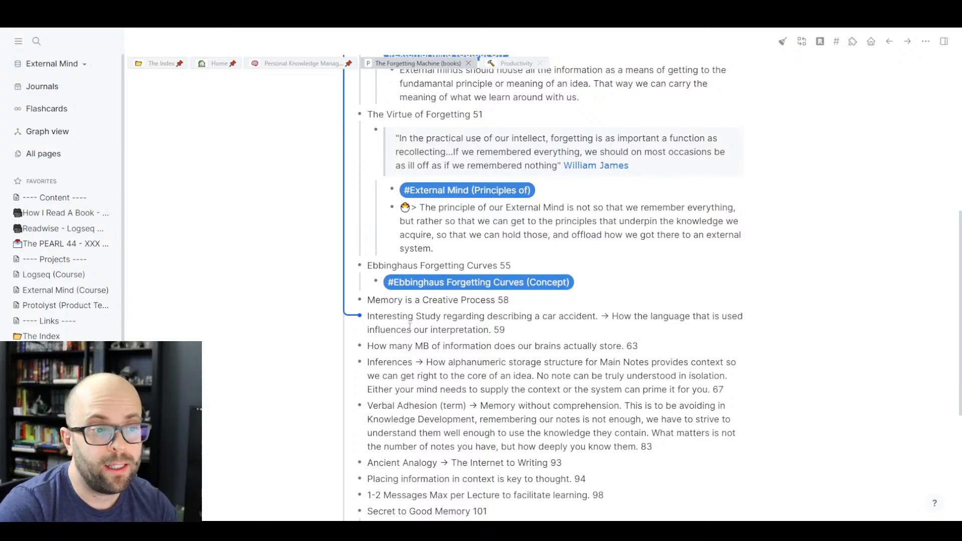
- Nest an empty child block under the Interesting Study highlight, then return to Personal Knowledge Management
click(516, 333)
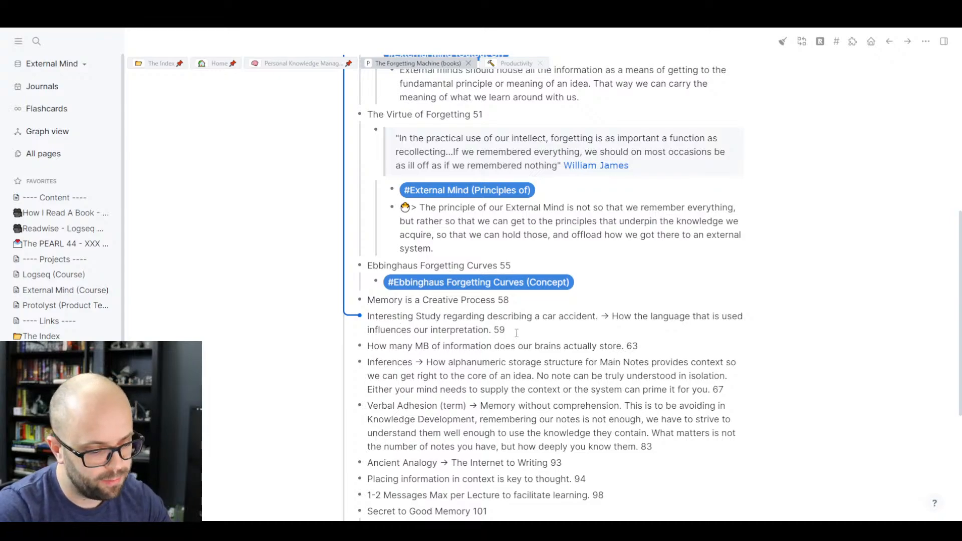
key(Return)
key(Tab)
click(237, 317)
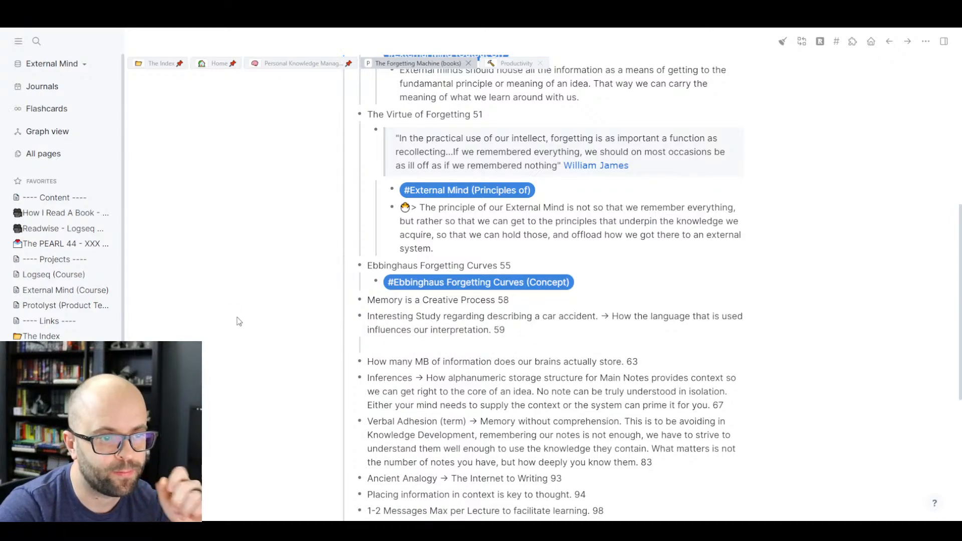
click(421, 347)
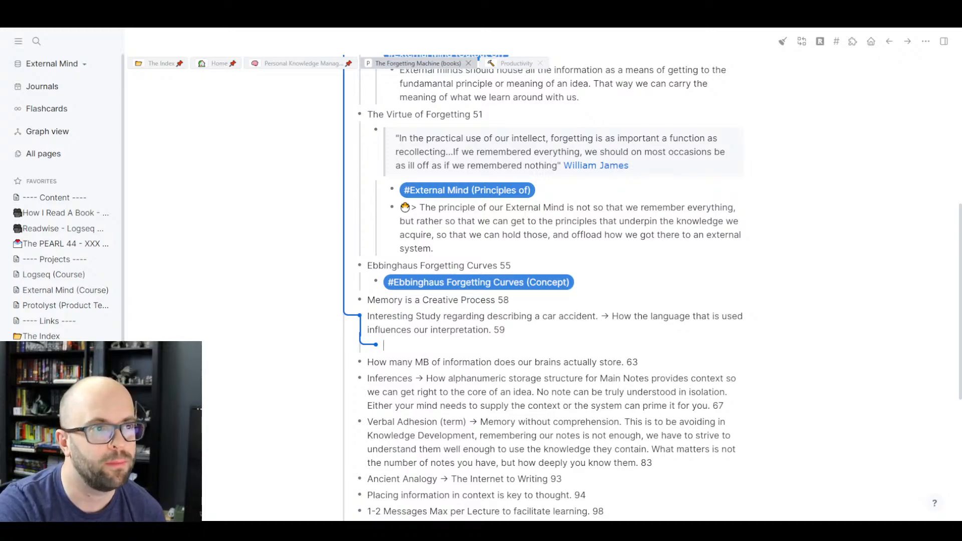
click(265, 64)
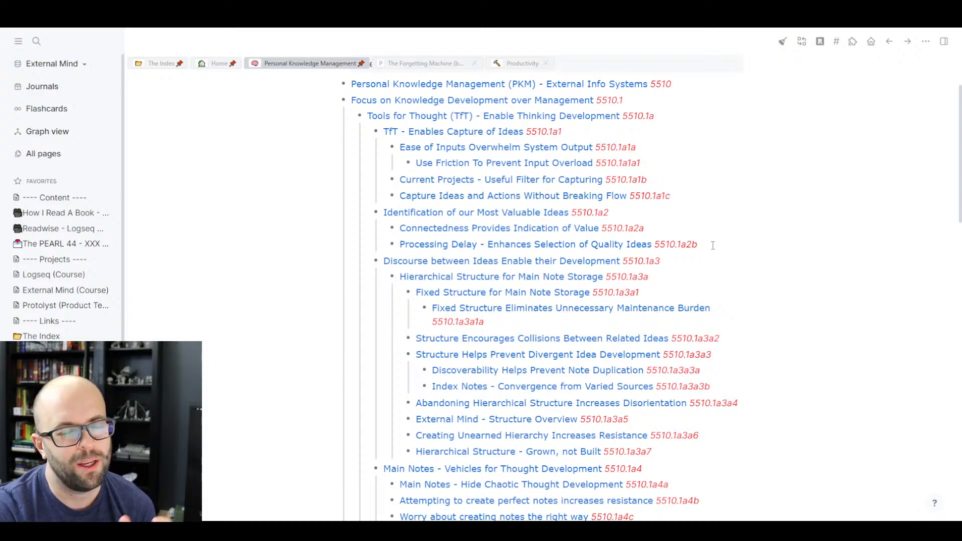
- Back on The Forgetting Machine (books), tag the page-59 car-accident highlight's child block #Main Note (Titles)
click(441, 69)
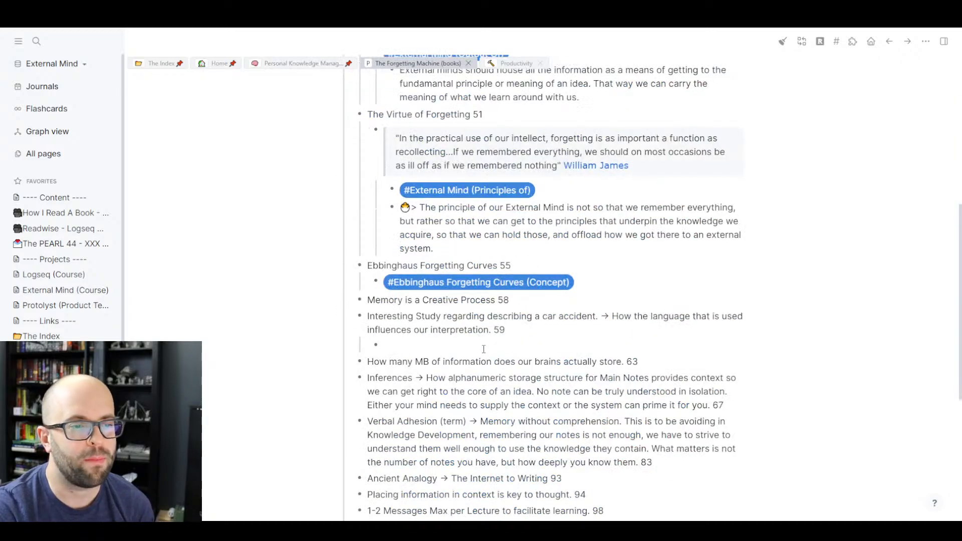
click(483, 349)
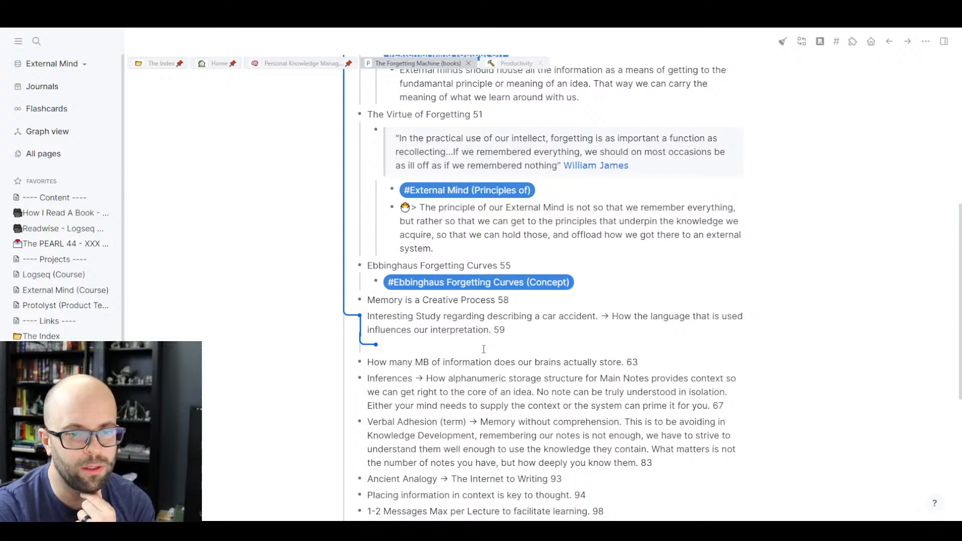
text(#)
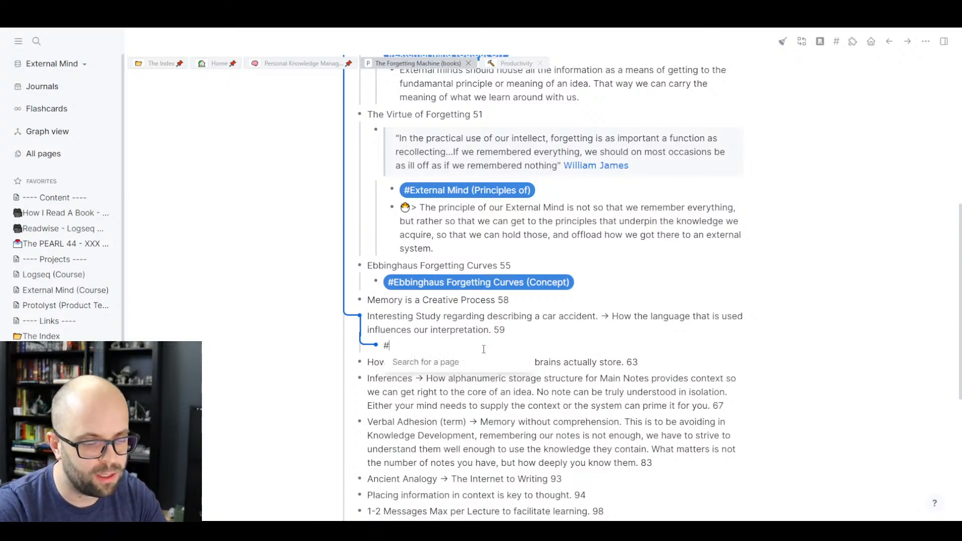
text([[Main Not)
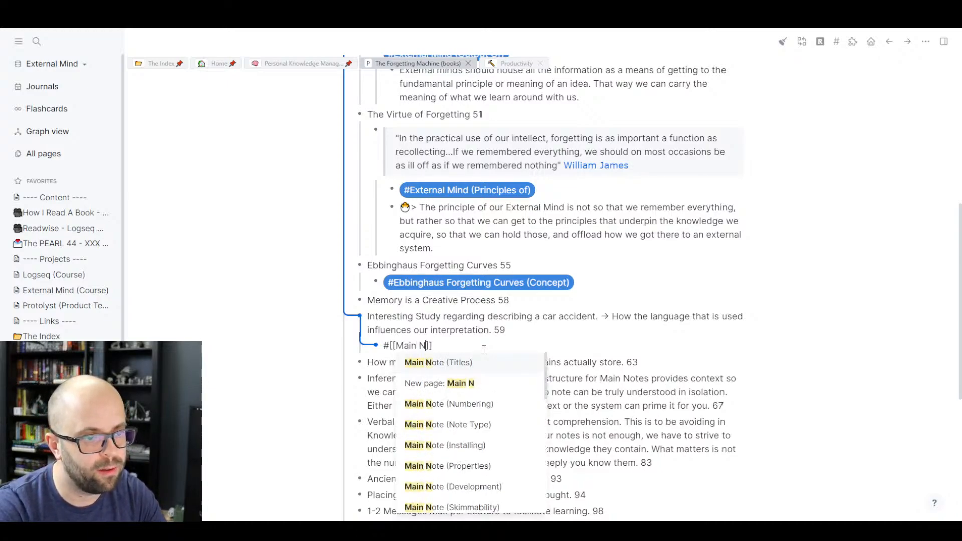
key(Return)
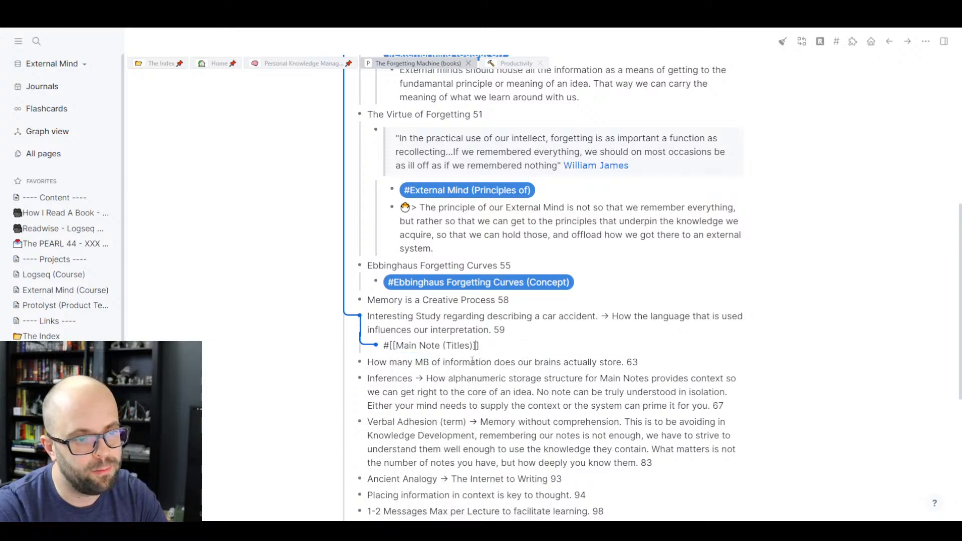
click(351, 343)
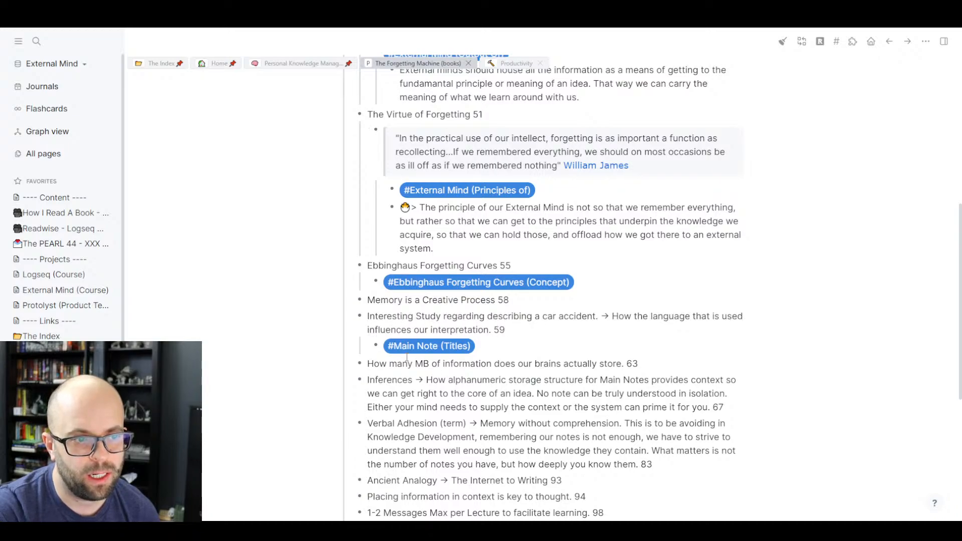
click(837, 42)
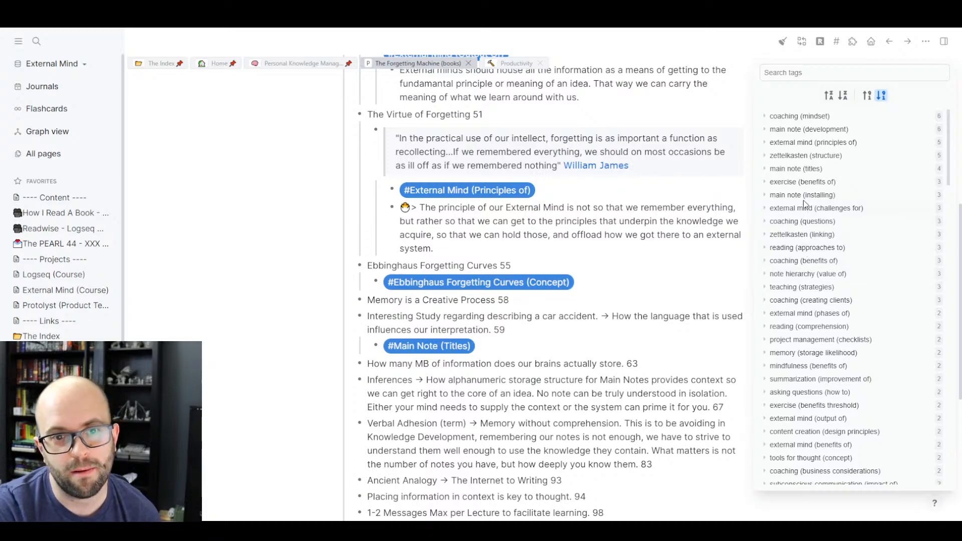
click(815, 172)
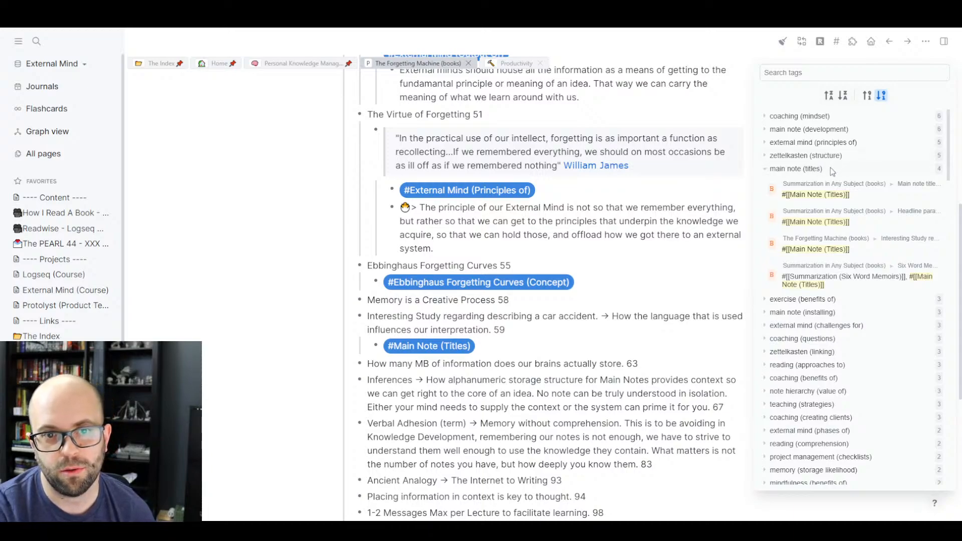
click(831, 169)
click(418, 348)
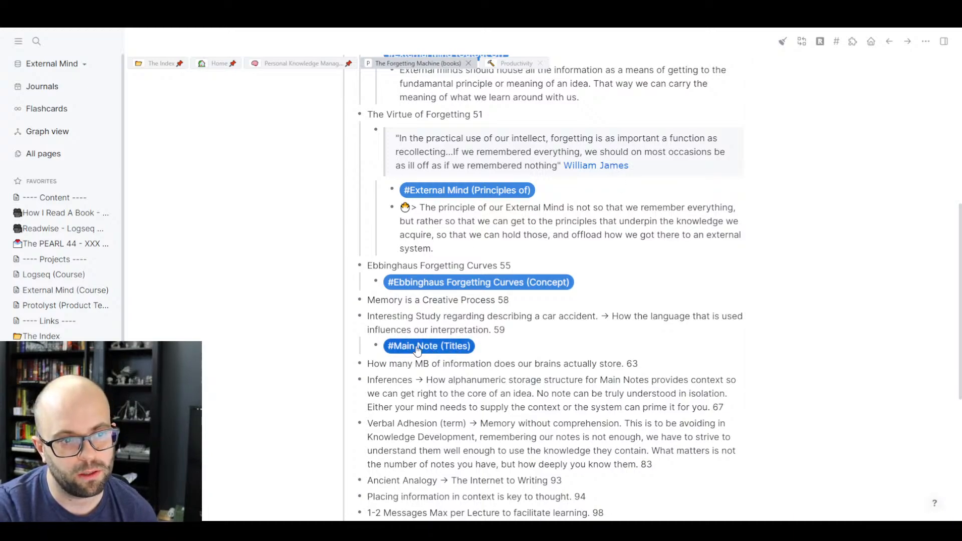
- Open Main Note (Titles) in a new tab to view its four linked references, then return
ctrl+click(426, 349)
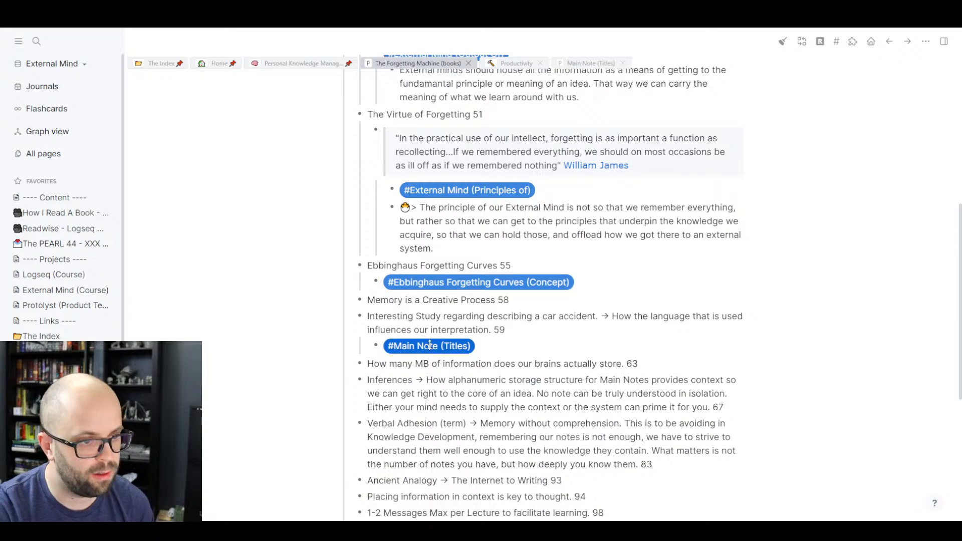
click(589, 65)
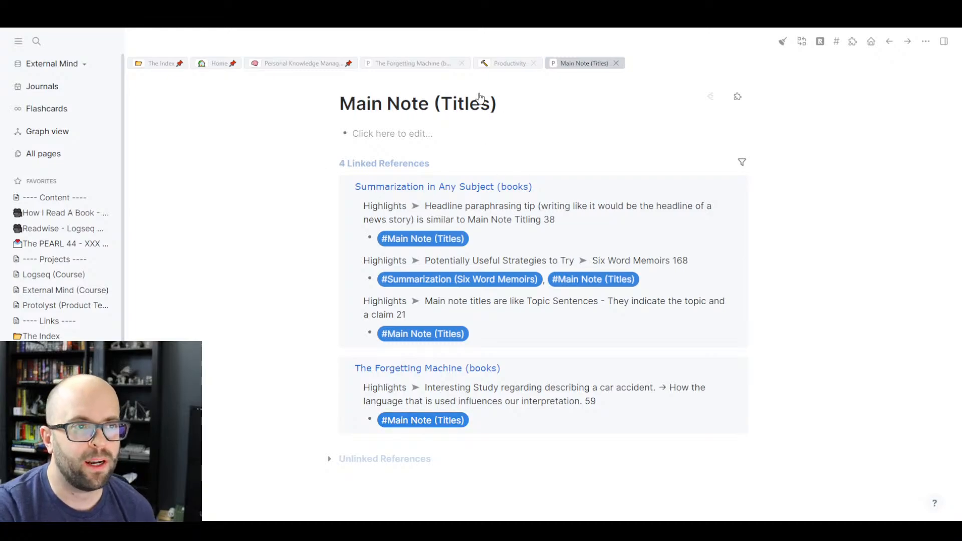
click(430, 70)
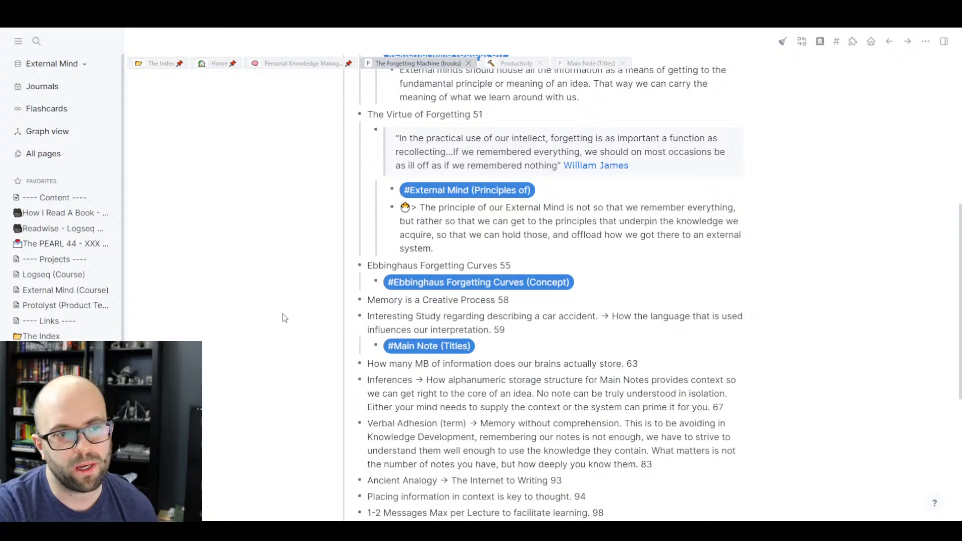
- Scroll through the book highlights, checking the How many MB highlight, then select the page-67 Inferences highlight
scroll(604, 276, up, 3)
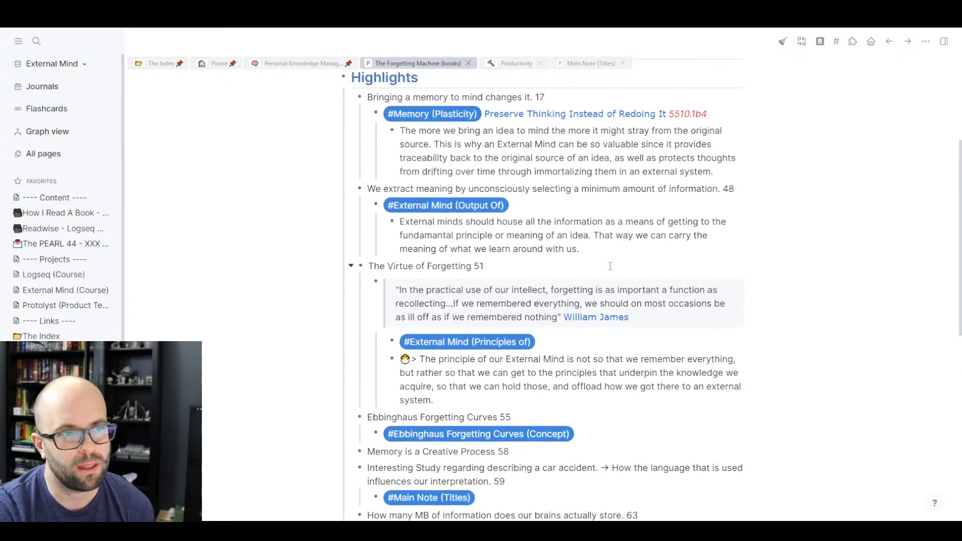
scroll(619, 248, down, 2)
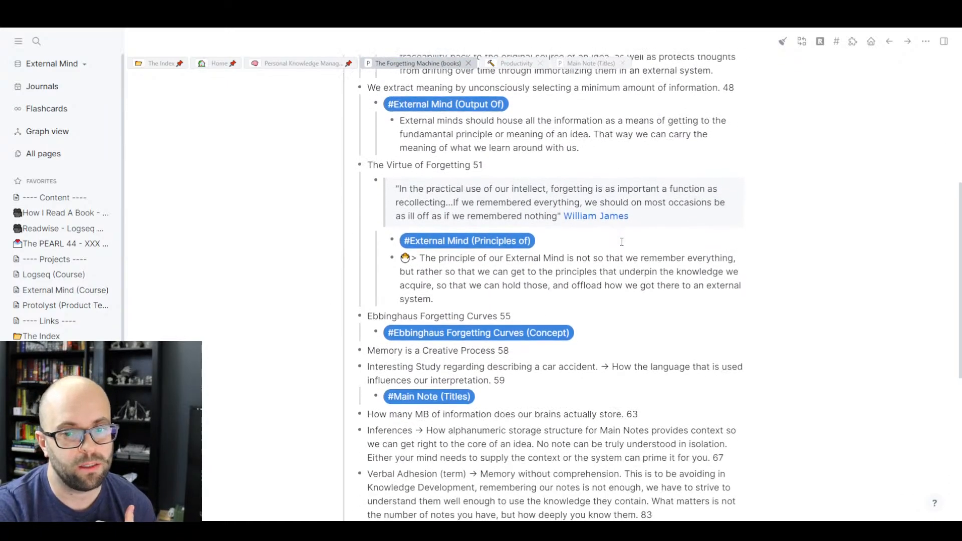
scroll(622, 242, down, 1)
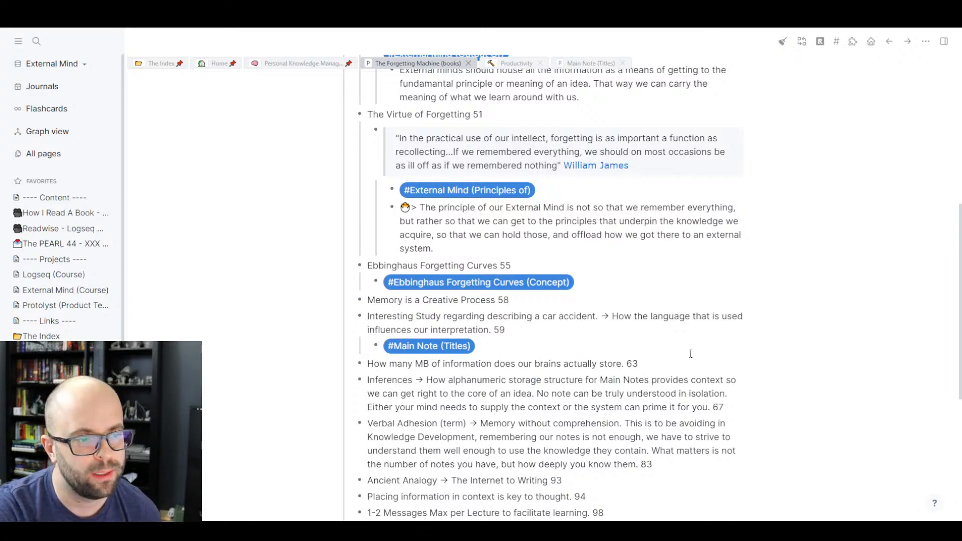
scroll(452, 274, down, 2)
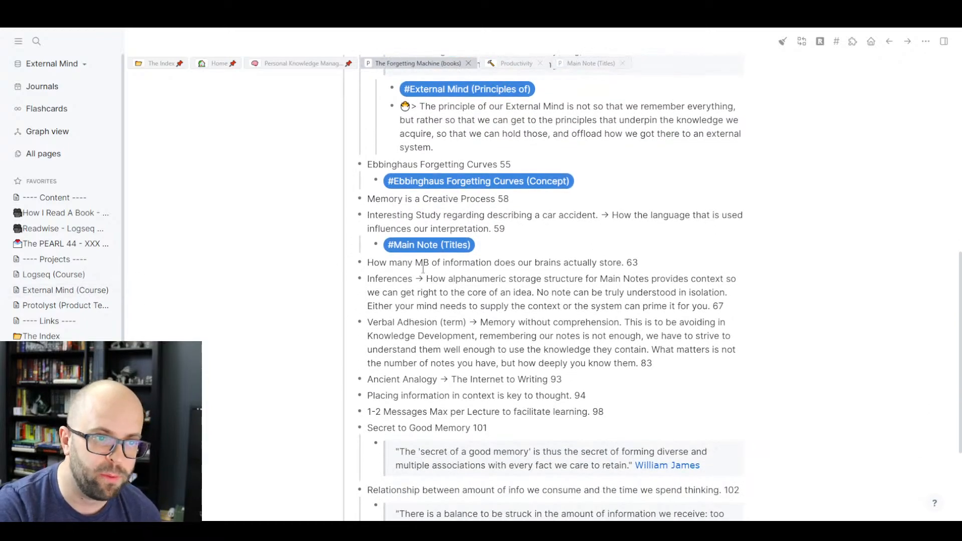
click(659, 265)
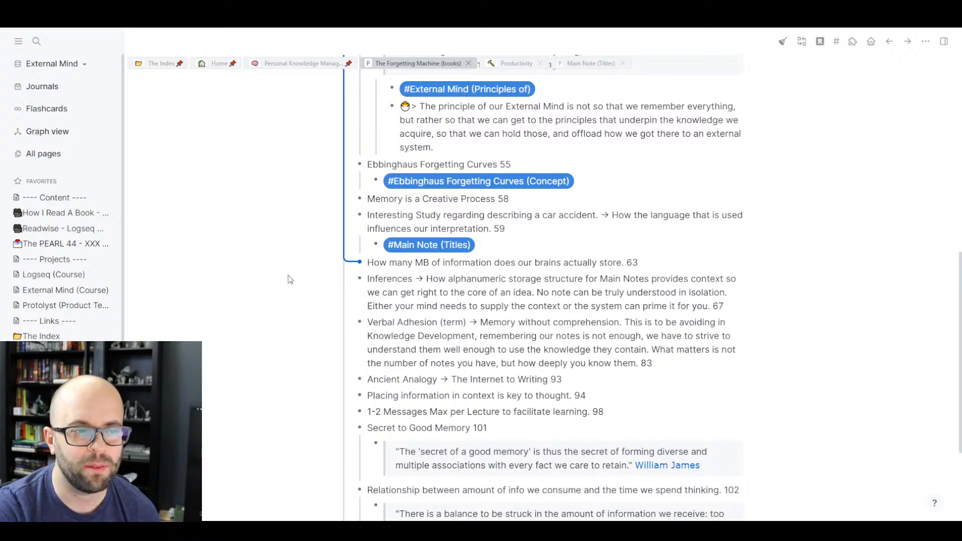
scroll(317, 249, up, 6)
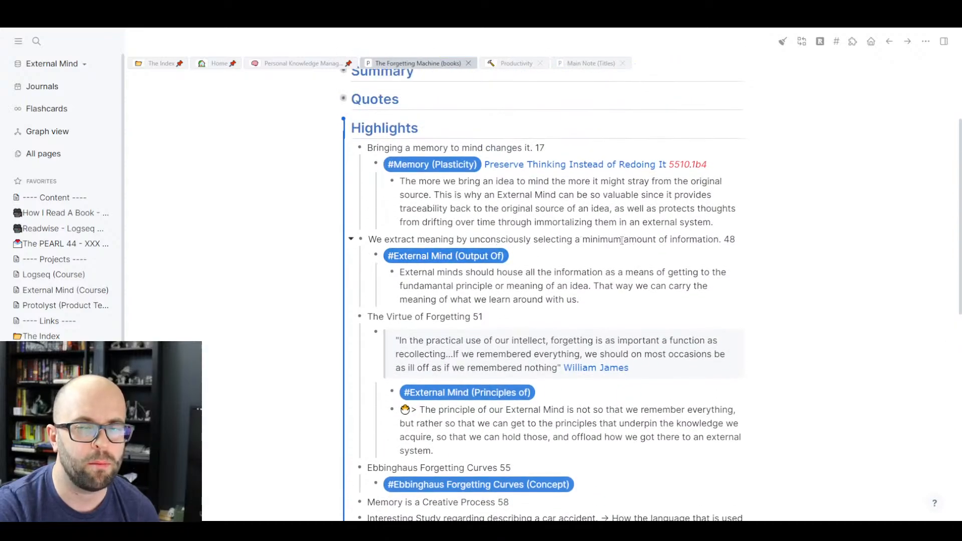
scroll(621, 240, down, 5)
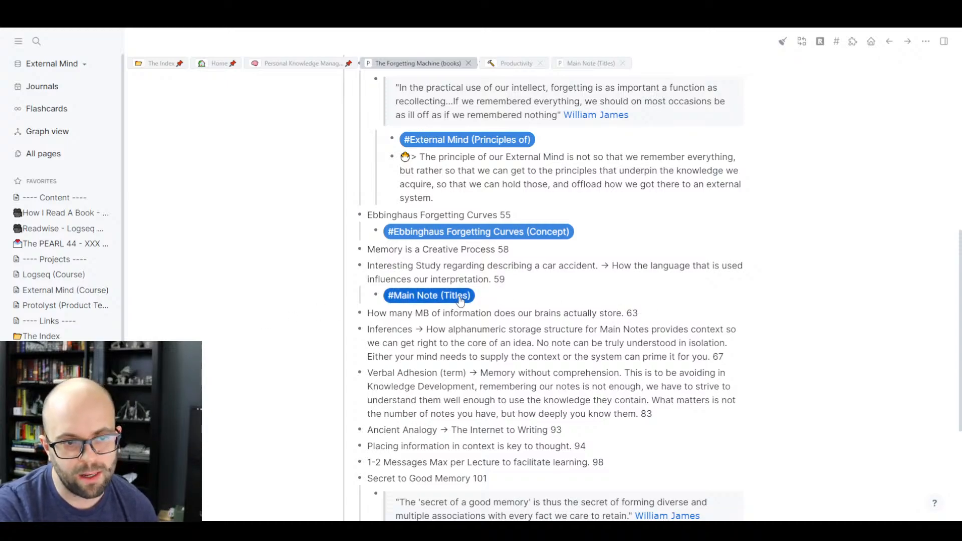
scroll(524, 210, up, 2)
scroll(521, 150, up, 3)
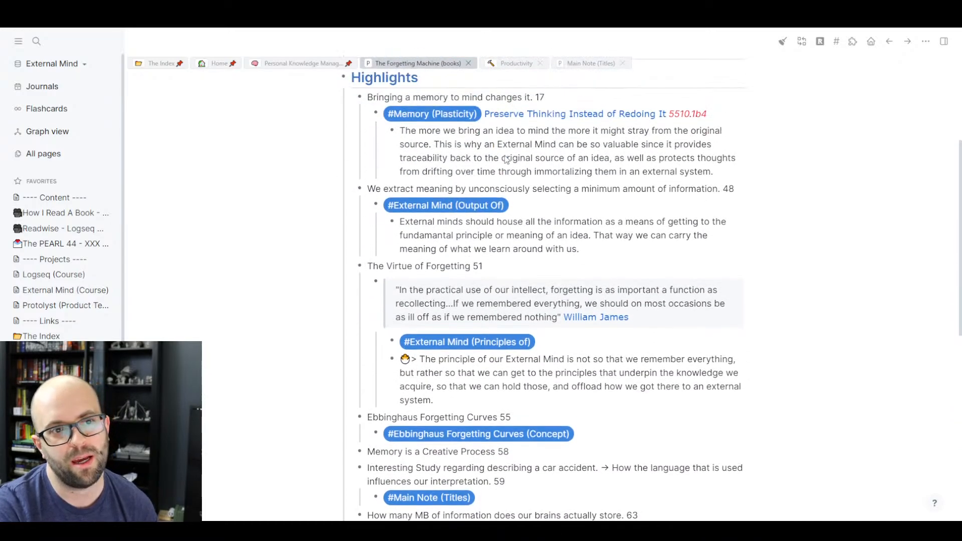
scroll(519, 143, down, 3)
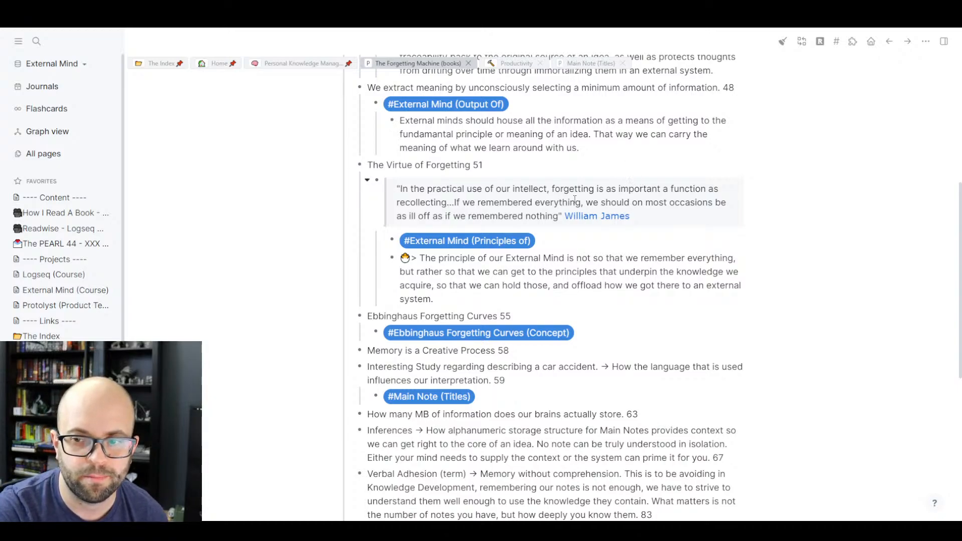
scroll(575, 201, down, 3)
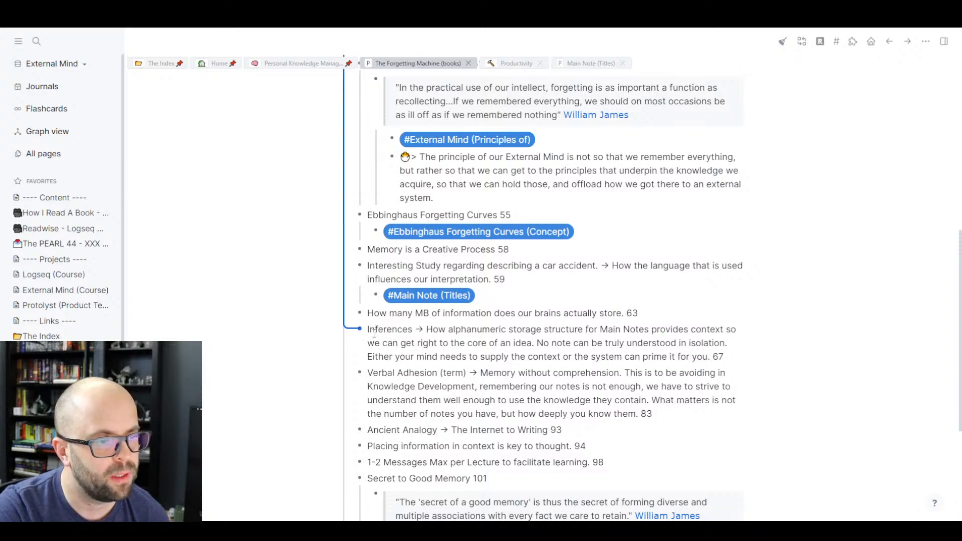
click(399, 357)
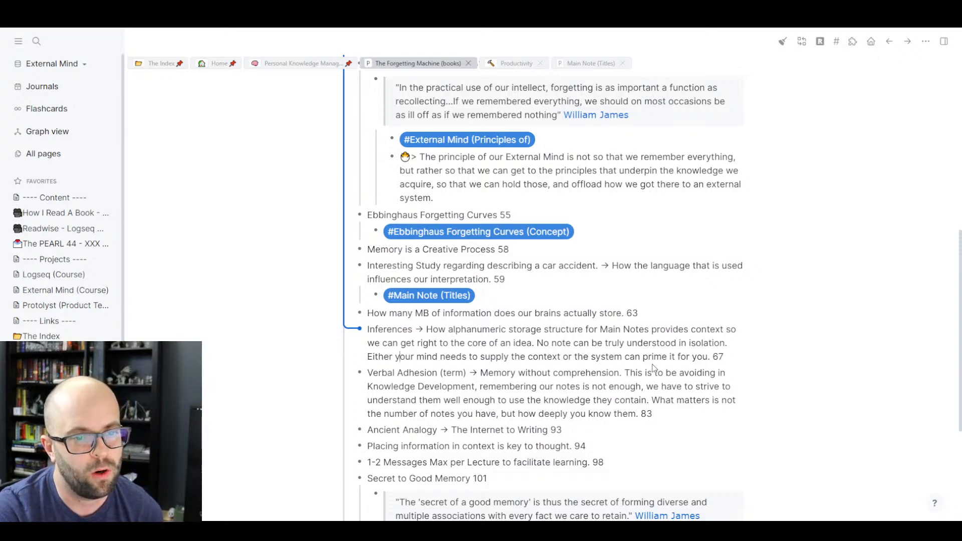
- Add a new block after the page-67 Inferences highlight and indent it as its child
click(730, 359)
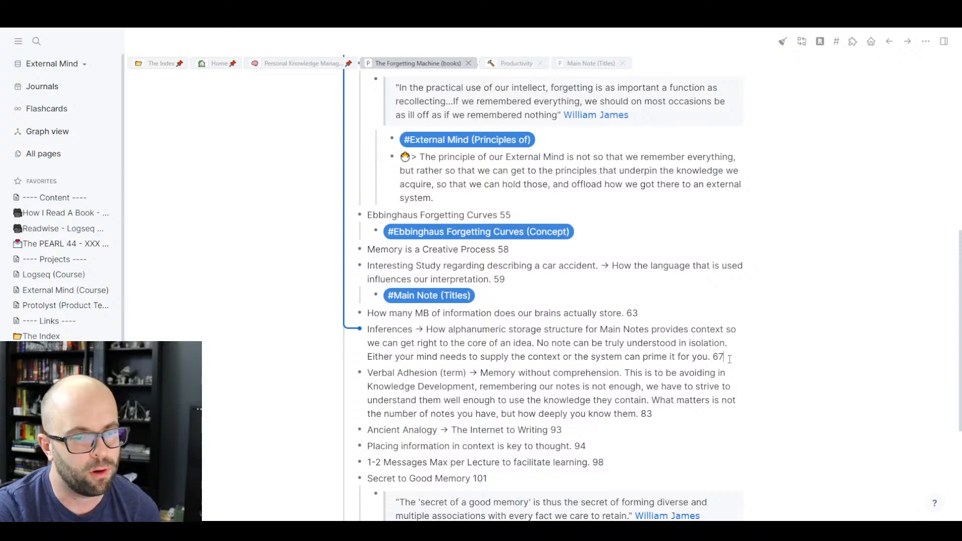
key(Return)
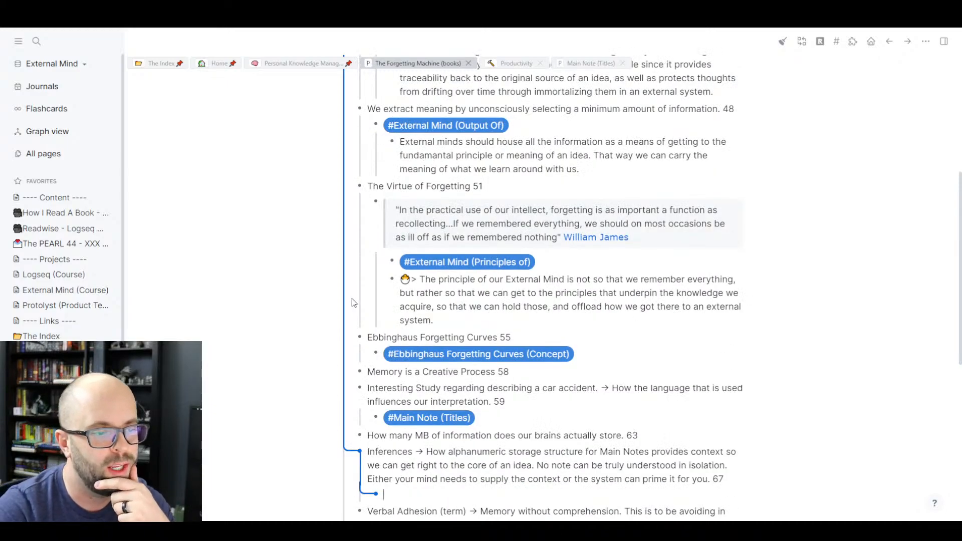
key(Tab)
scroll(334, 302, down, 1)
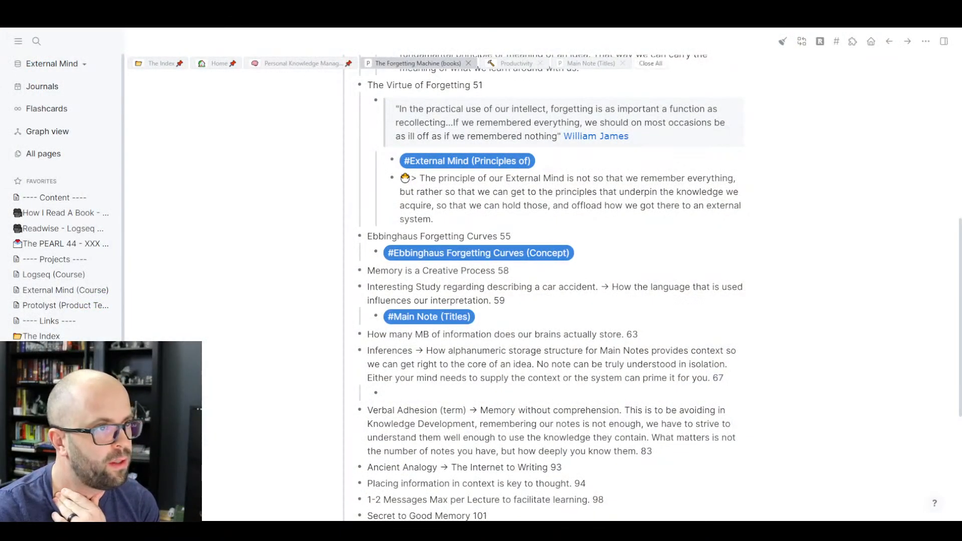
click(301, 65)
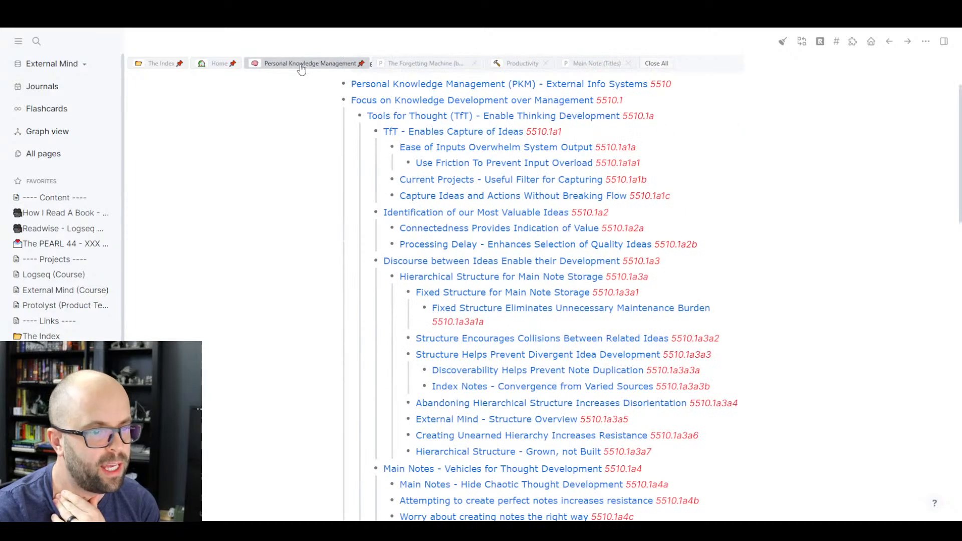
scroll(279, 288, down, 4)
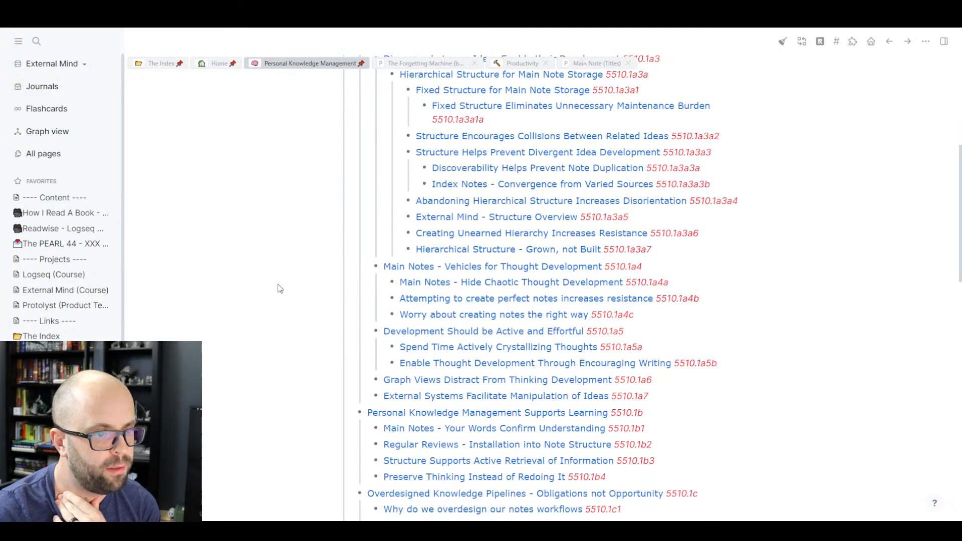
scroll(280, 289, down, 2)
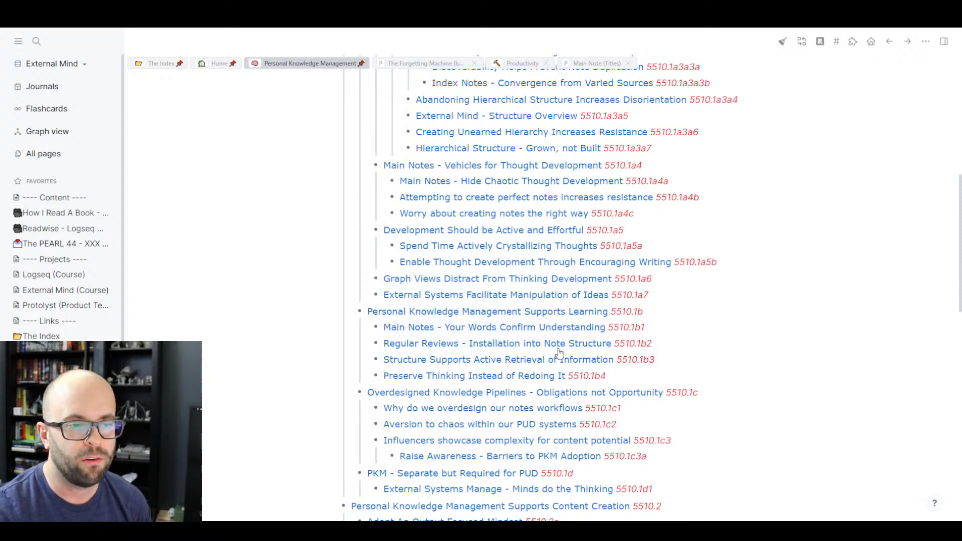
click(623, 379)
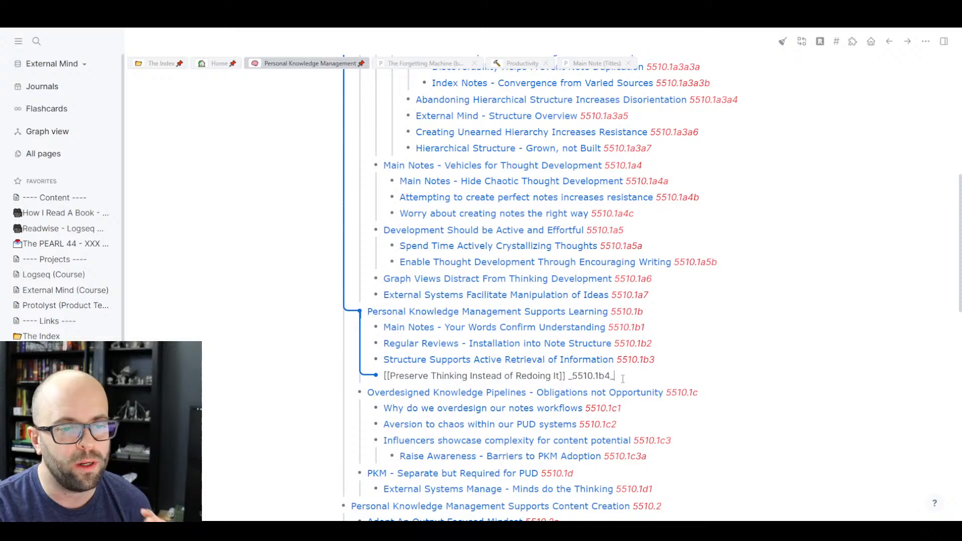
click(294, 396)
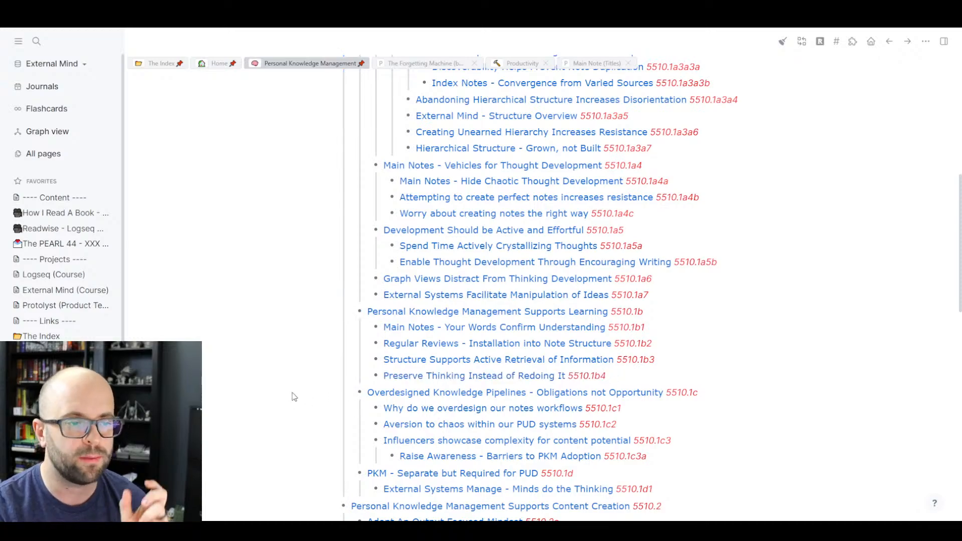
click(439, 69)
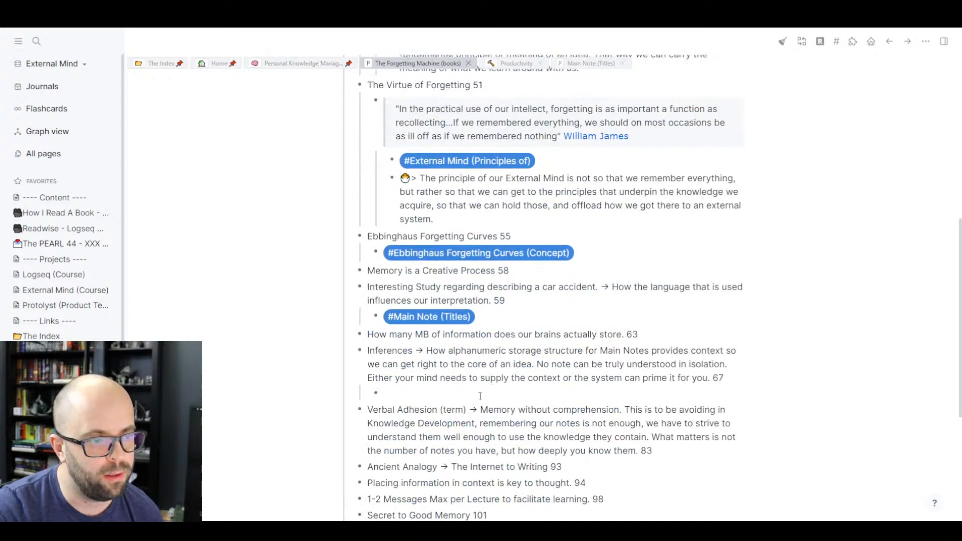
- Copy the Note Hierarchy (Value of) page name from its entry on The Index page
click(480, 397)
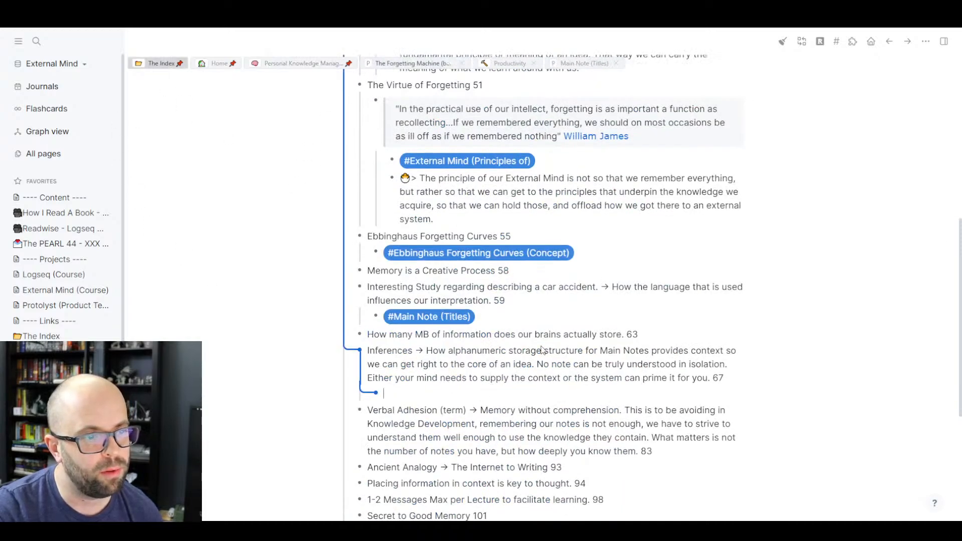
scroll(593, 314, down, 6)
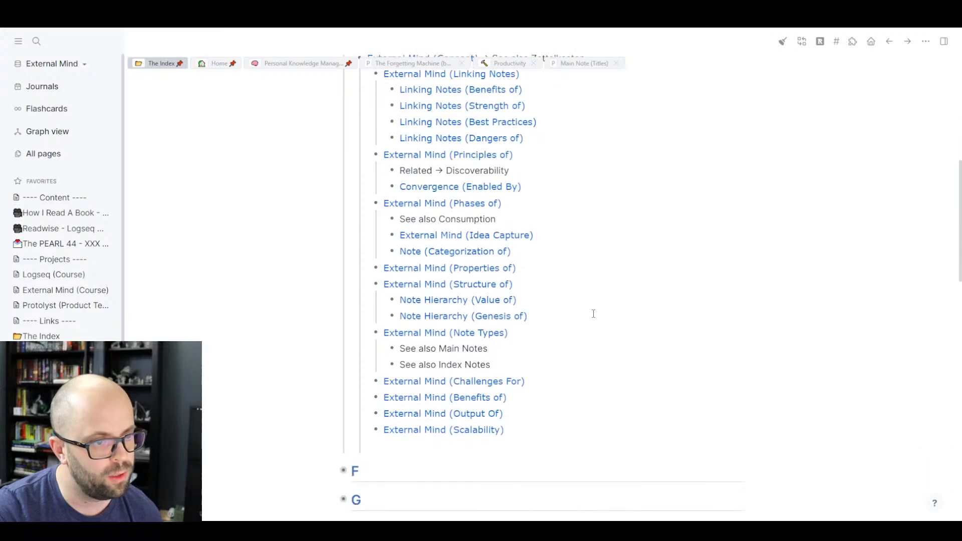
click(555, 298)
drag(543, 299, 399, 300)
key(ctrl+c)
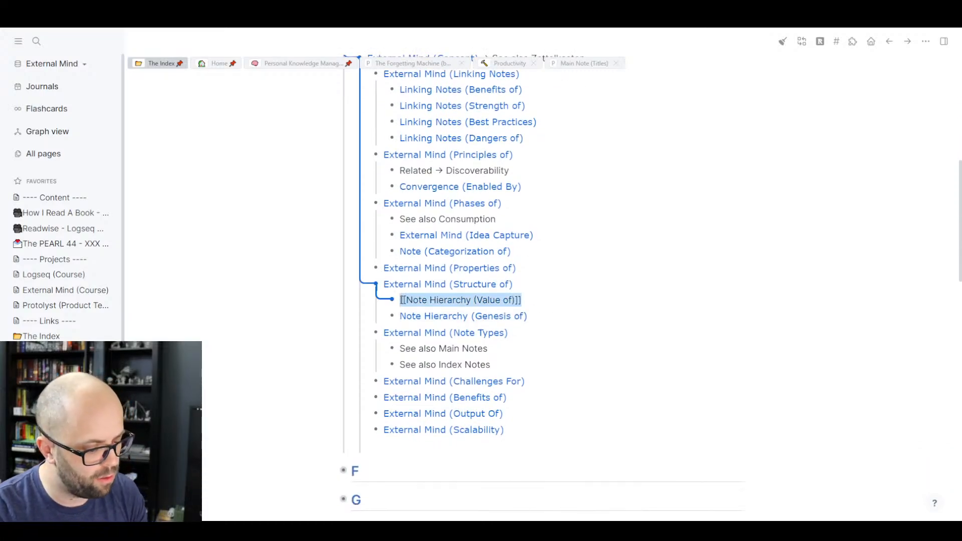
click(286, 296)
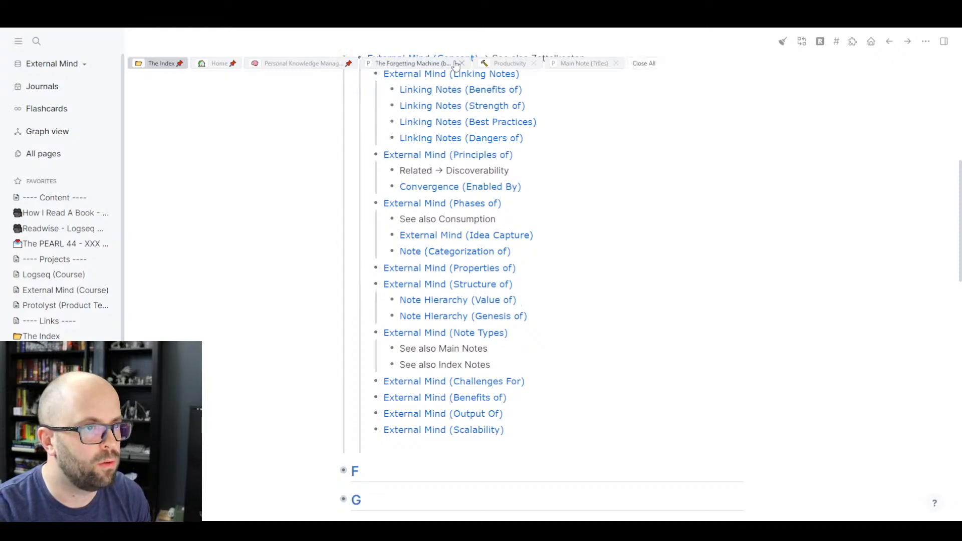
- In the Inferences child block, enter # and paste to create the #Note Hierarchy (Value of) tag
click(423, 69)
click(414, 387)
key(Return)
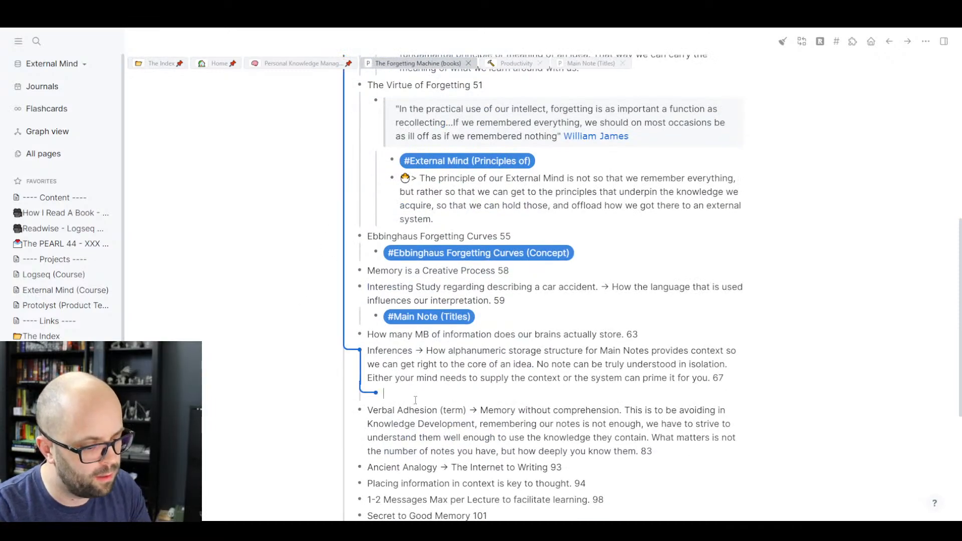
text(#)
key(ctrl+v)
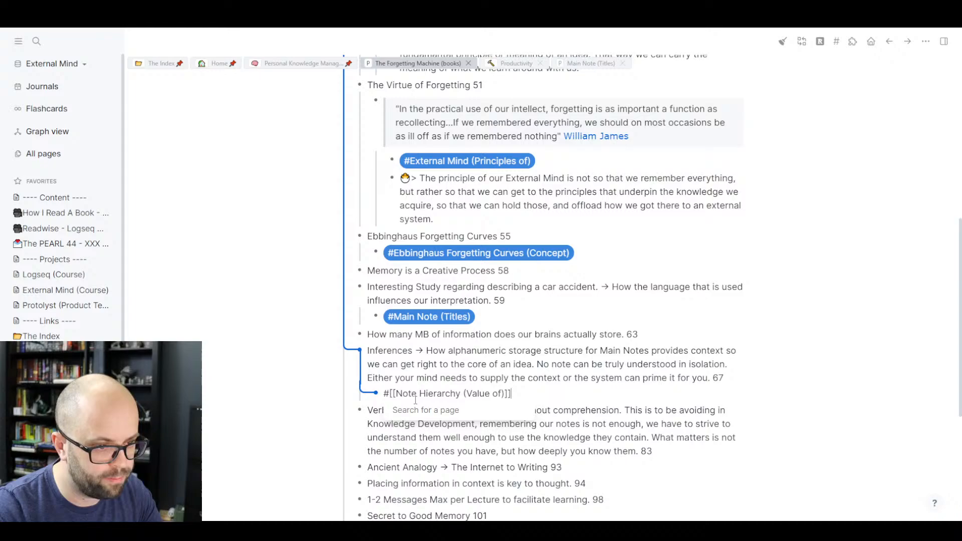
click(258, 348)
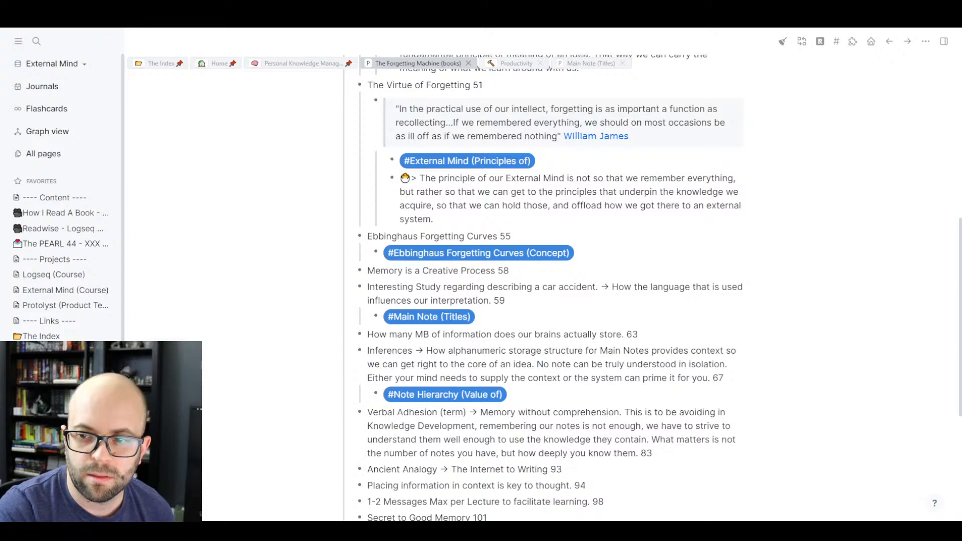
scroll(479, 354, down, 3)
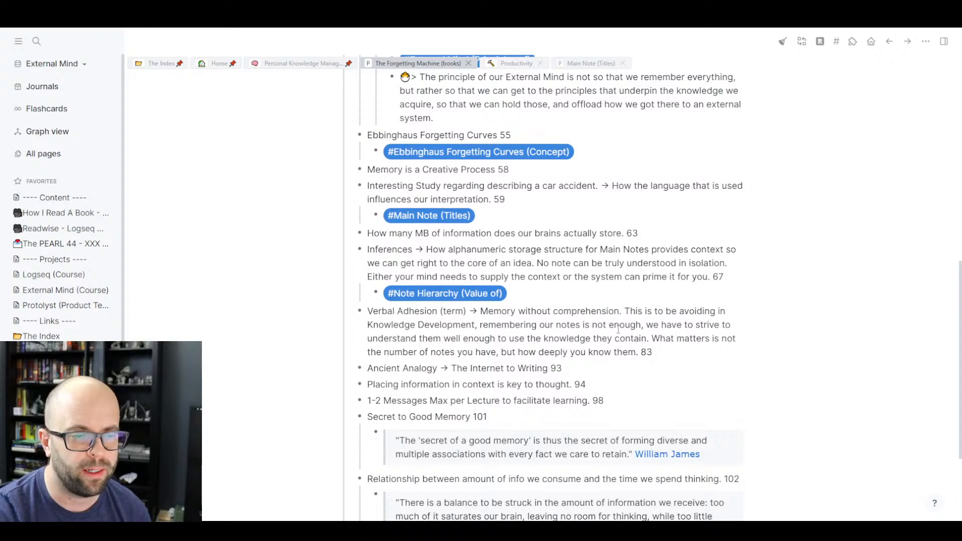
- Create an indented empty block under the page-83 Verbal Adhesion (term) highlight
click(679, 352)
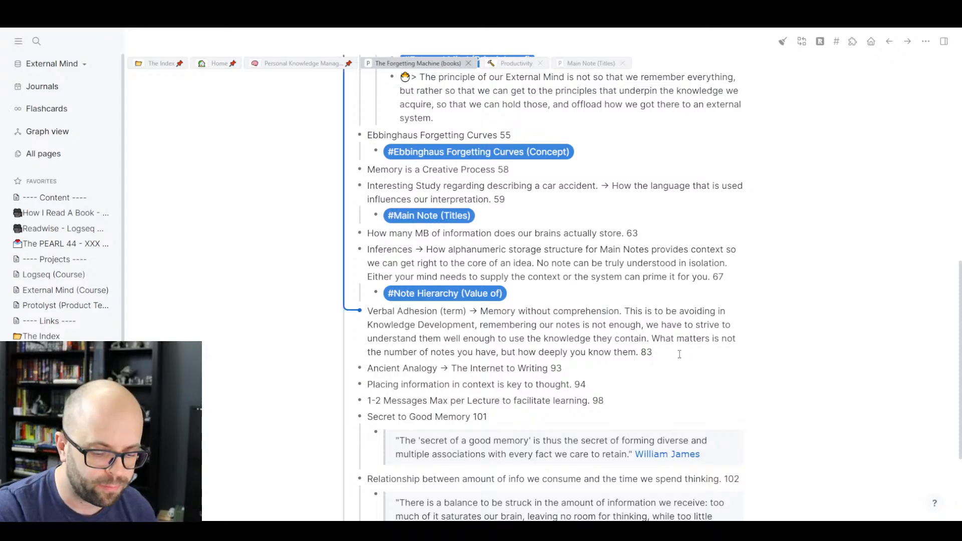
key(Return)
key(Tab)
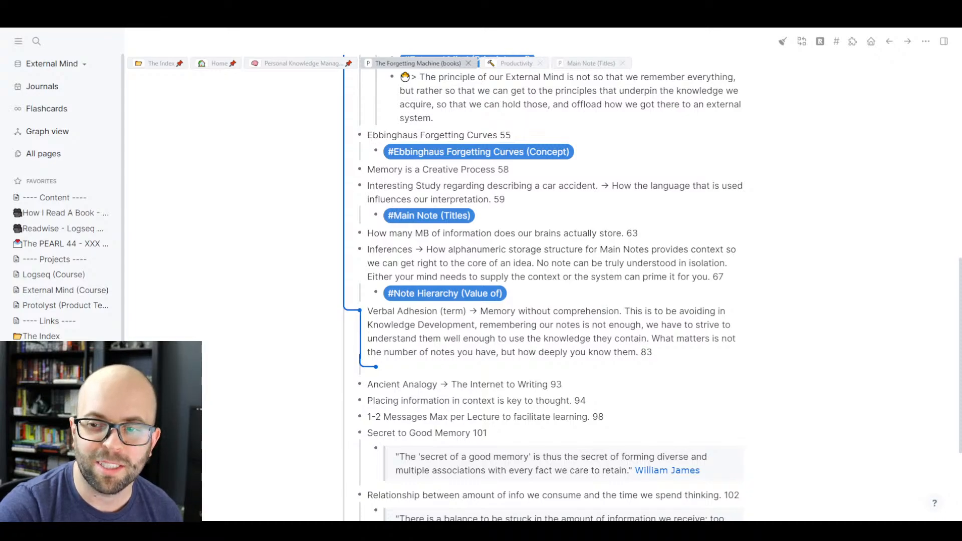
- From Personal Knowledge Management, open the 5510.1c Overdesigned Knowledge Pipelines note in a new tab, then go back
click(291, 63)
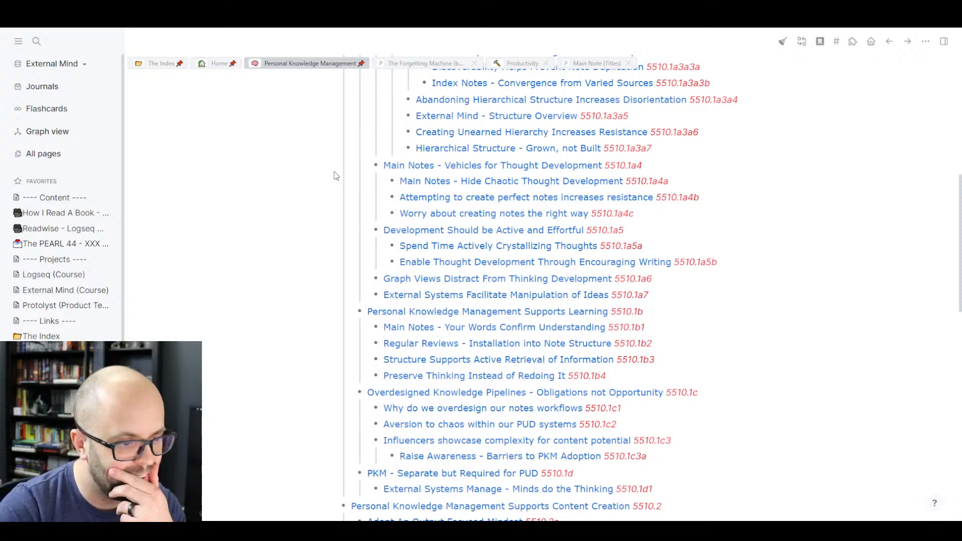
scroll(335, 178, down, 1)
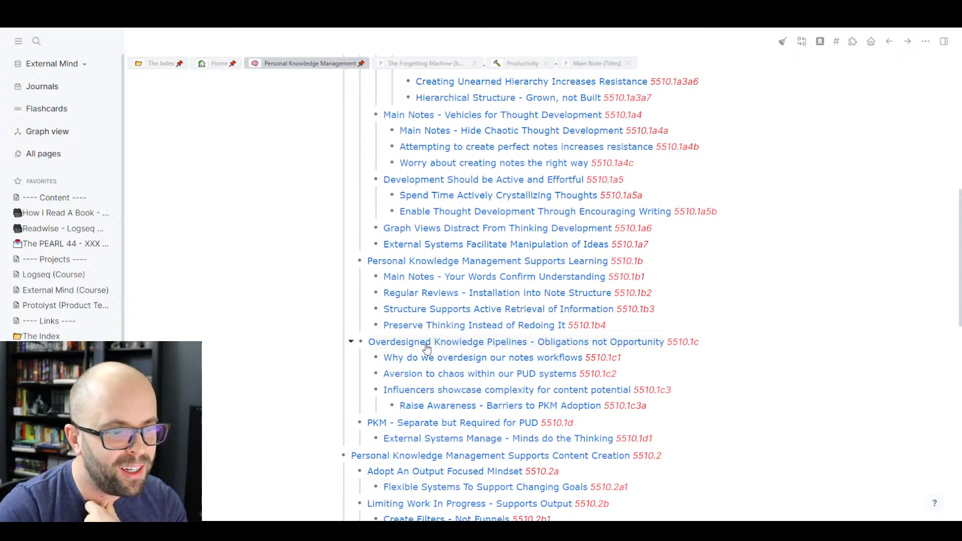
scroll(300, 351, up, 1)
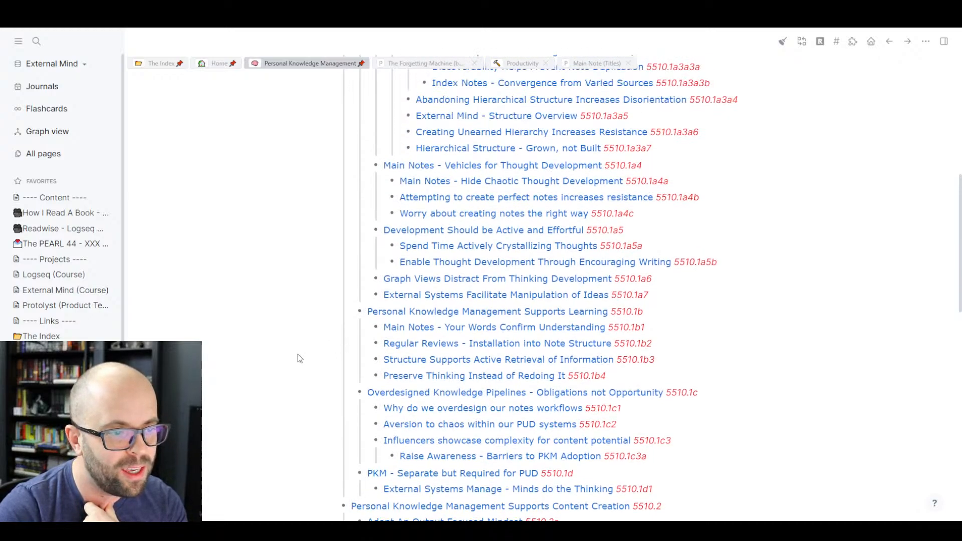
click(466, 395)
scroll(318, 356, up, 5)
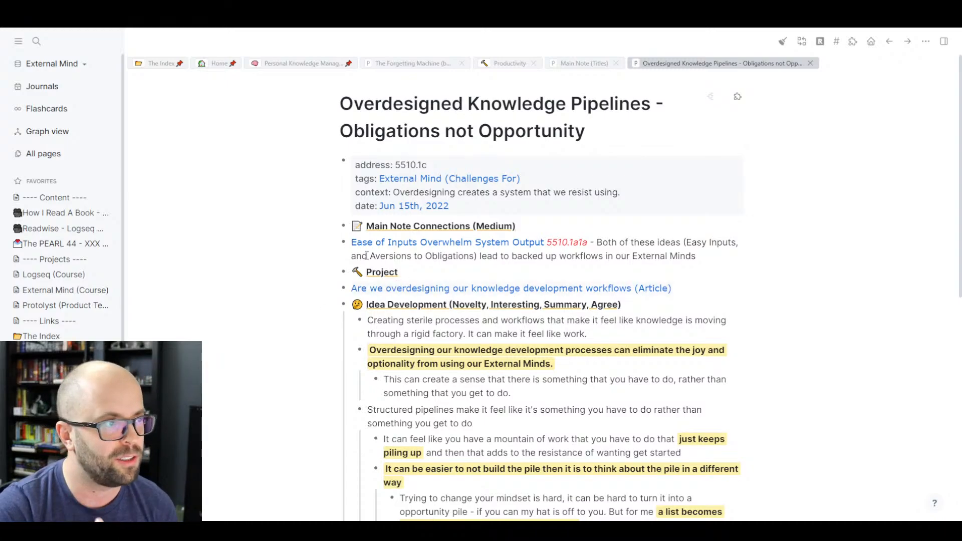
click(889, 41)
scroll(501, 274, down, 3)
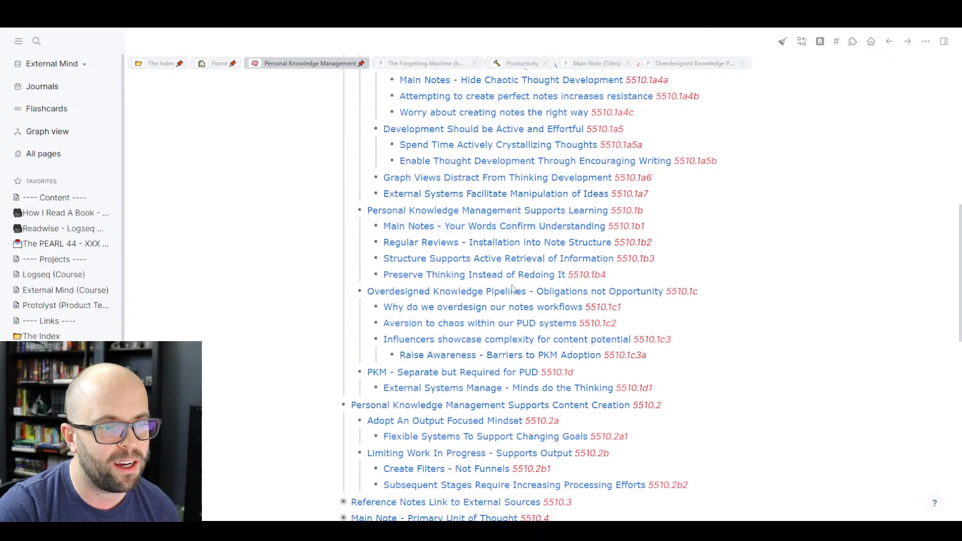